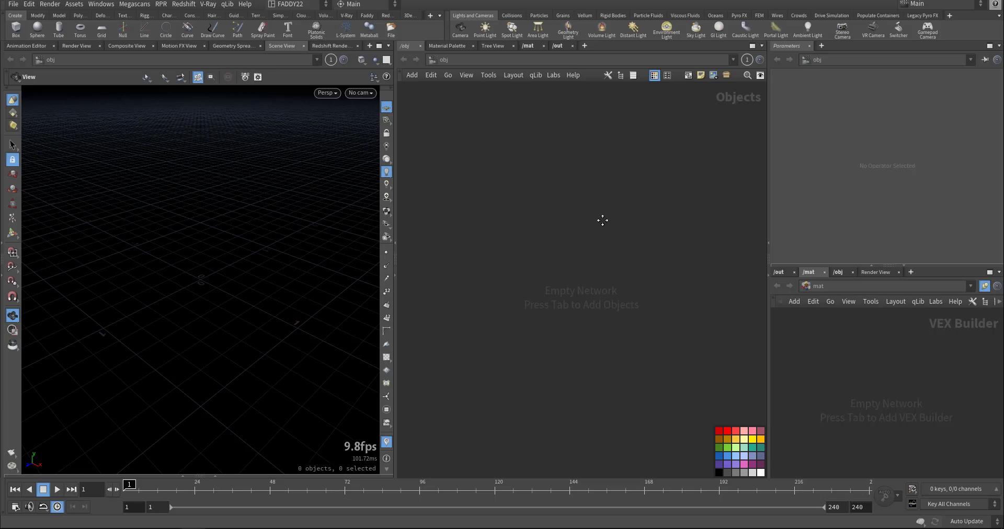
Step: Create a Geometry object and load Lion.obj inside it through a File node
key(Return)
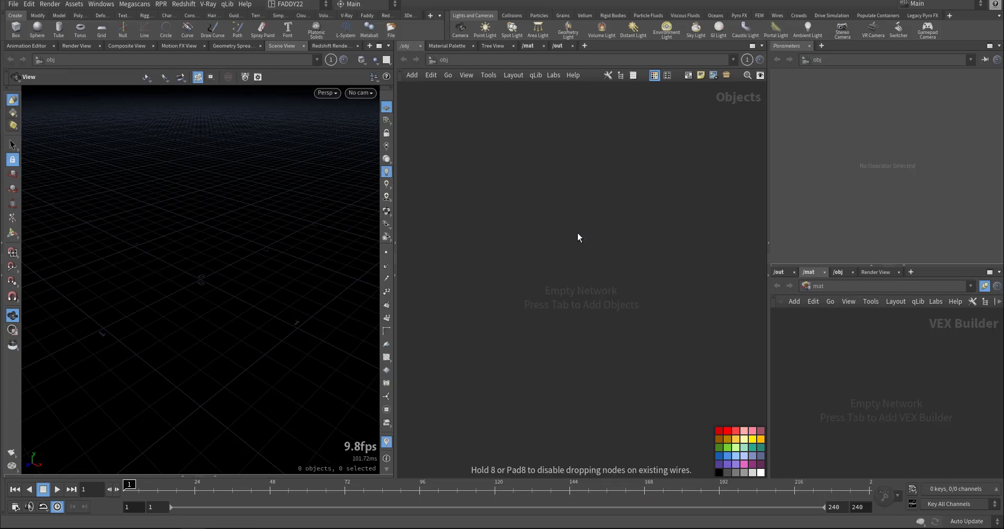
double_click(559, 248)
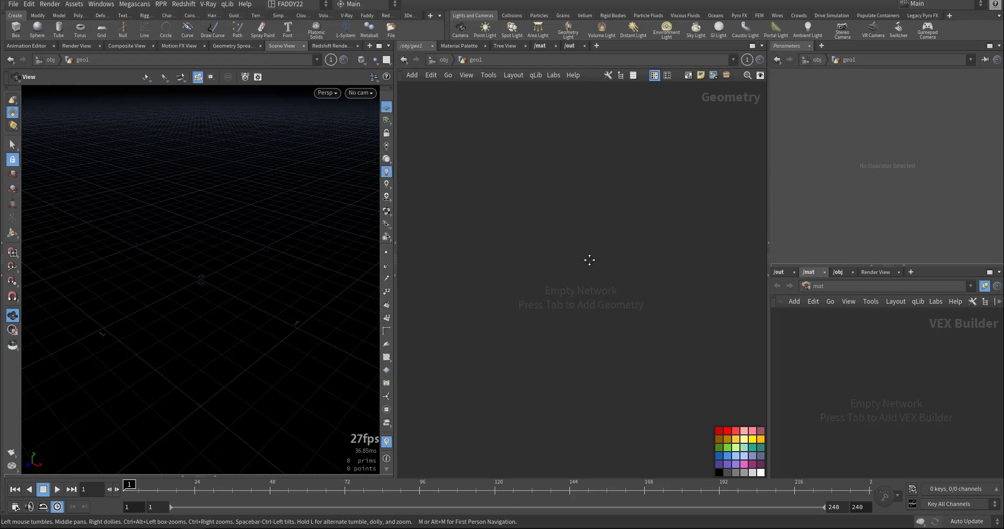
key(Tab)
text(file)
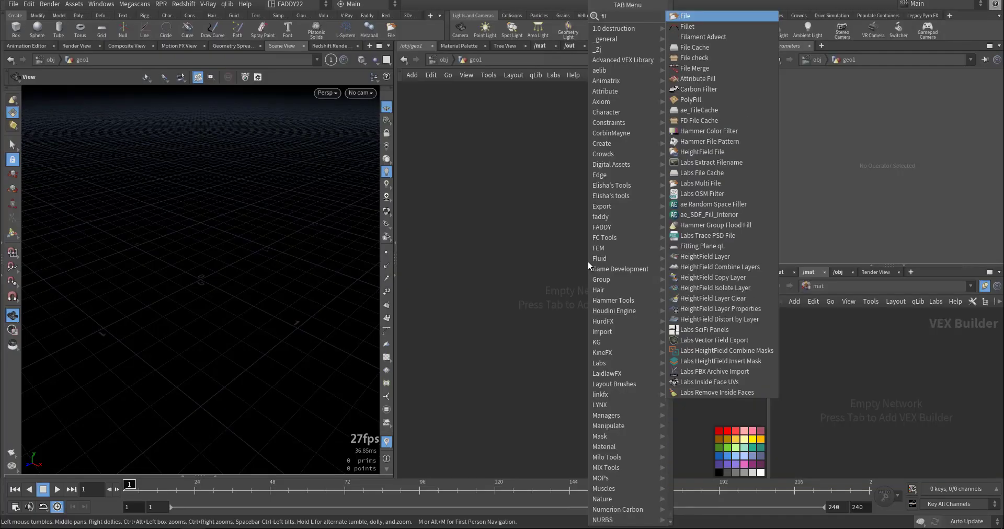
click(699, 16)
click(665, 254)
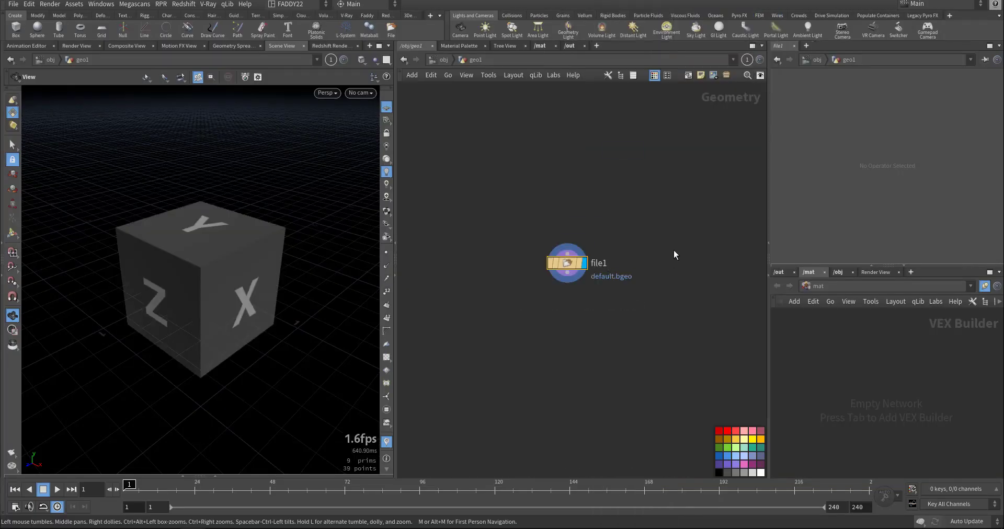
drag(910, 168, 871, 122)
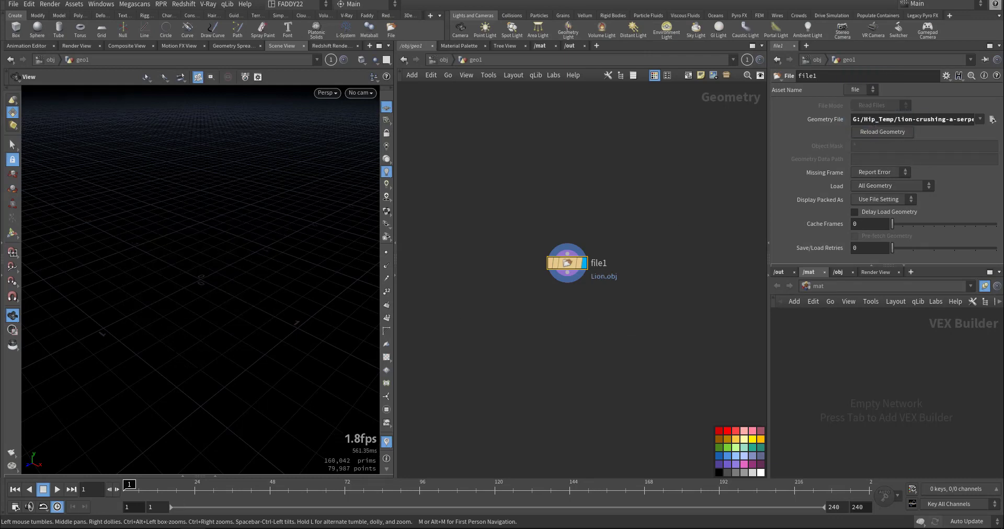
Step: Switch to the browser and examine the Lion Crushing a Serpent model on Sketchfab from several angles
key(alt+Tab)
click(339, 277)
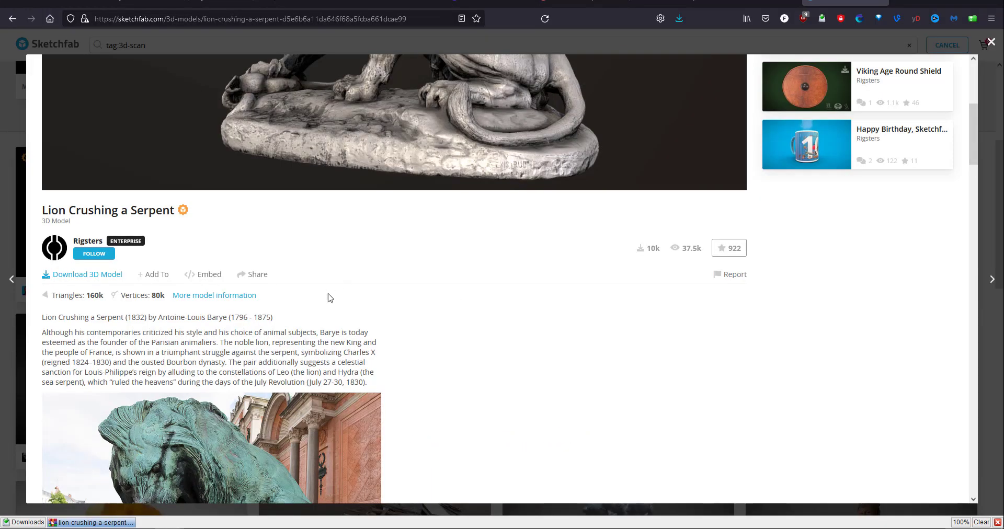
drag(40, 219, 156, 212)
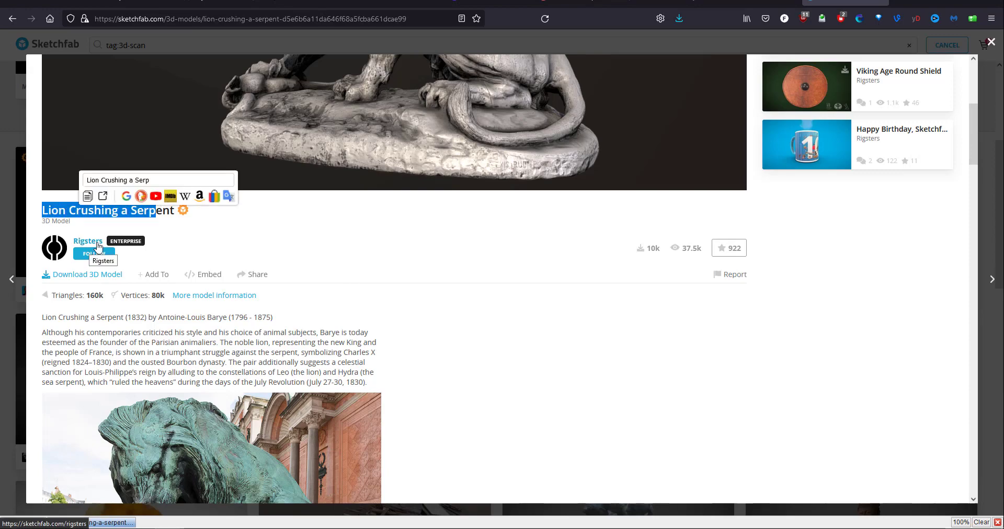
scroll(366, 321, up, 6)
drag(309, 319, 382, 315)
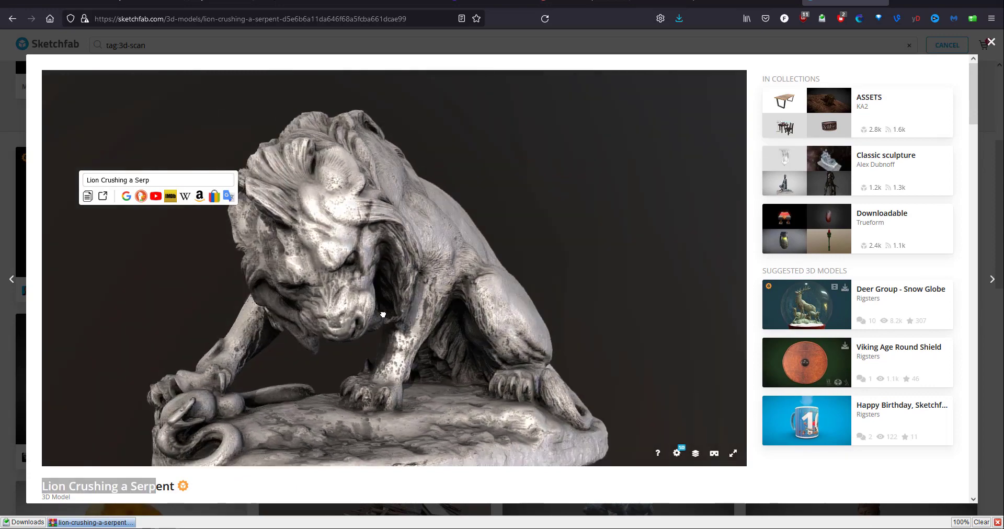
click(410, 490)
drag(359, 359, 353, 341)
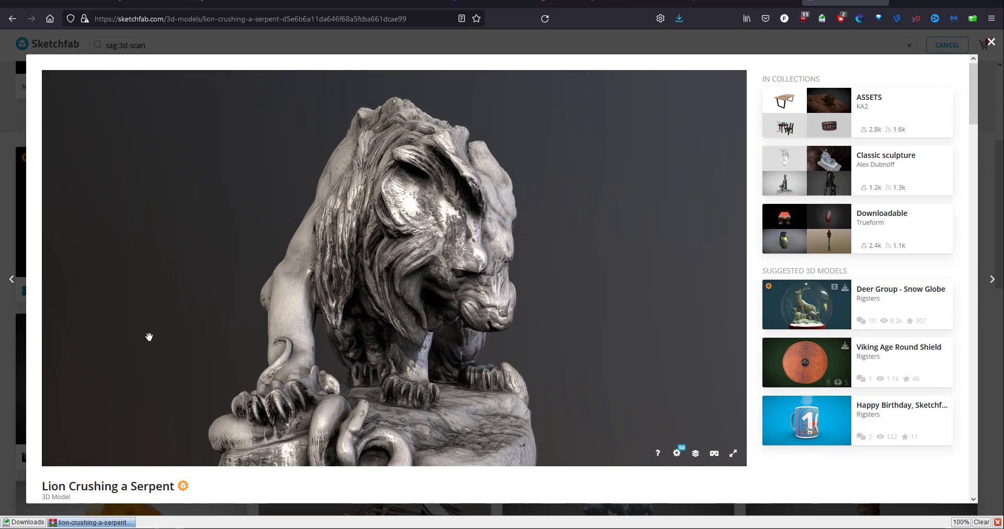
drag(291, 350, 448, 347)
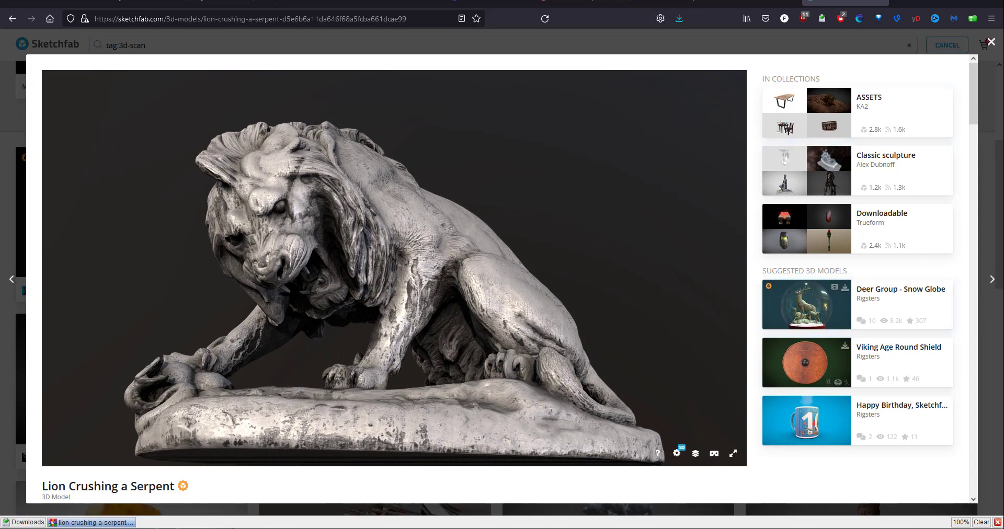
Step: Return to Houdini, add a Transform node after the lion's File node and display its result
mouse_move(195, 527)
click(251, 495)
middle_drag(563, 301, 578, 266)
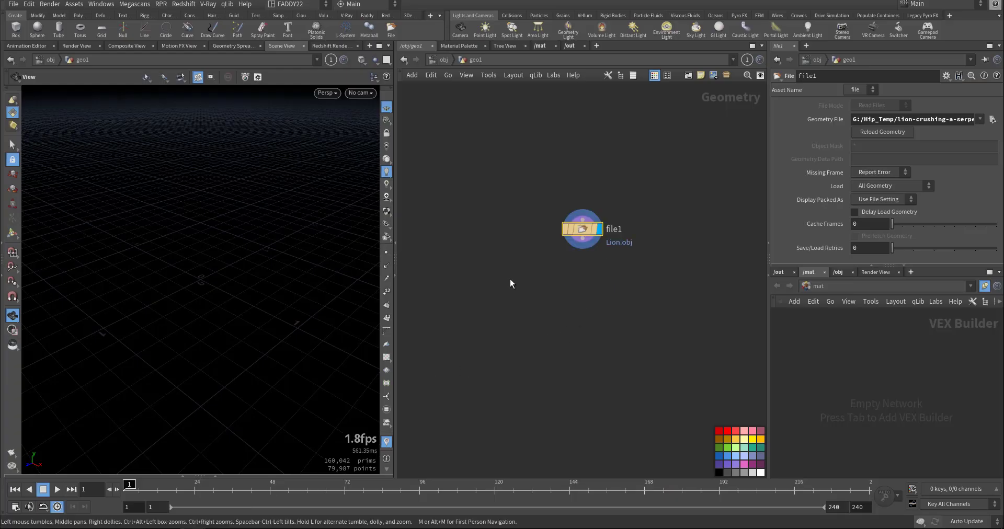
drag(284, 273, 245, 295)
key(g)
key(t)
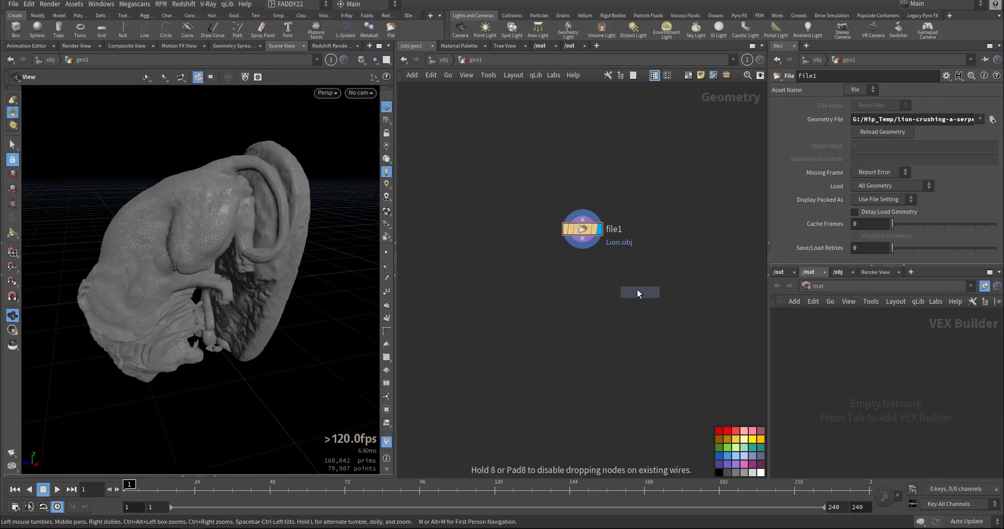
click(589, 247)
click(600, 269)
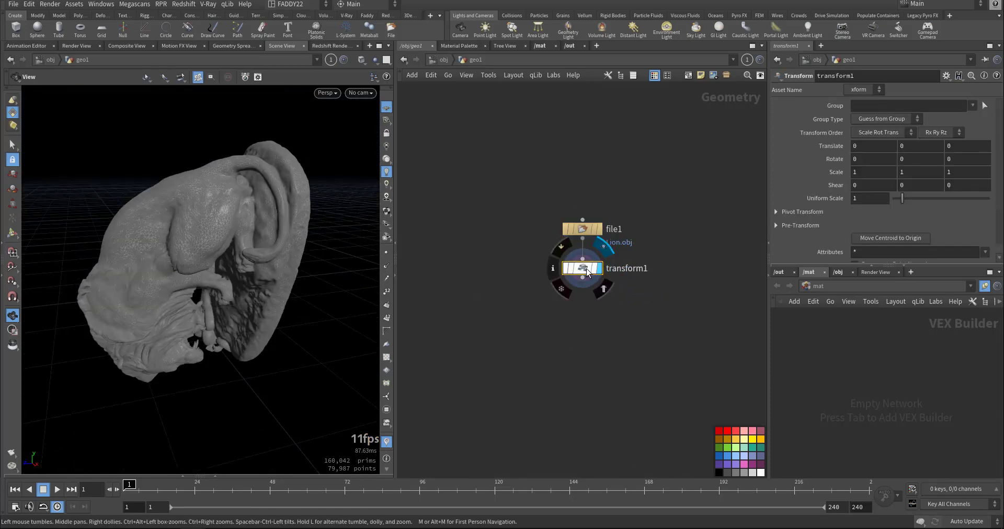
Step: Set the Transform node's uniform scale to 0.1
drag(175, 341, 274, 369)
right_drag(275, 370, 131, 380)
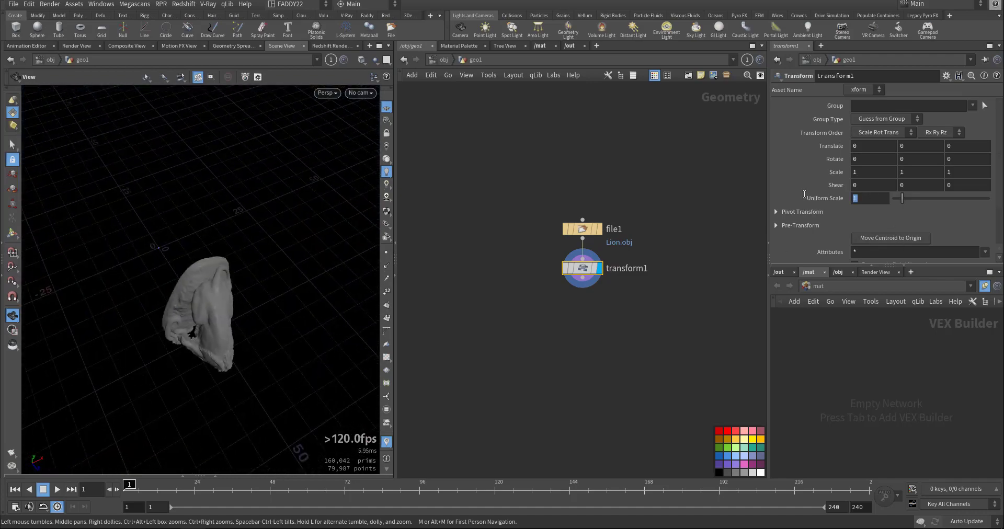
text(.1)
key(Return)
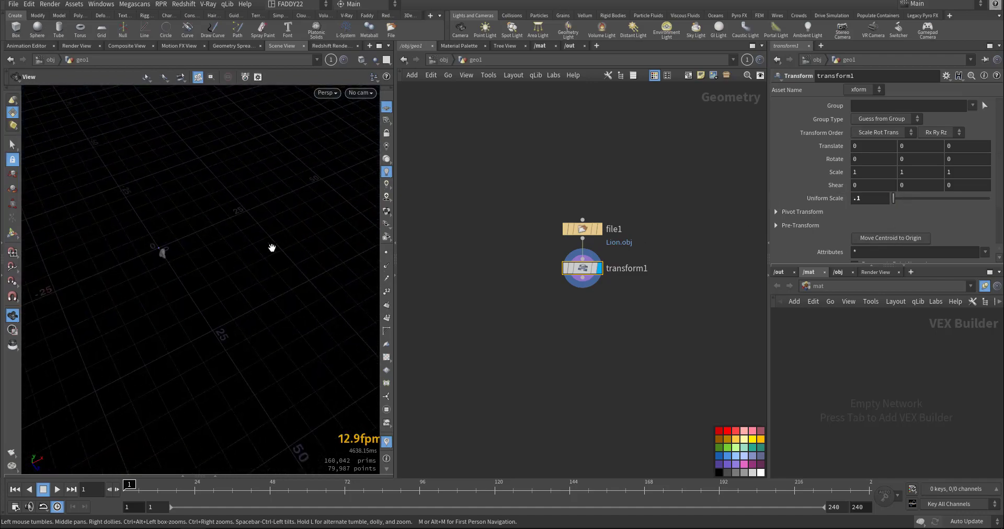
key(g)
drag(213, 299, 197, 273)
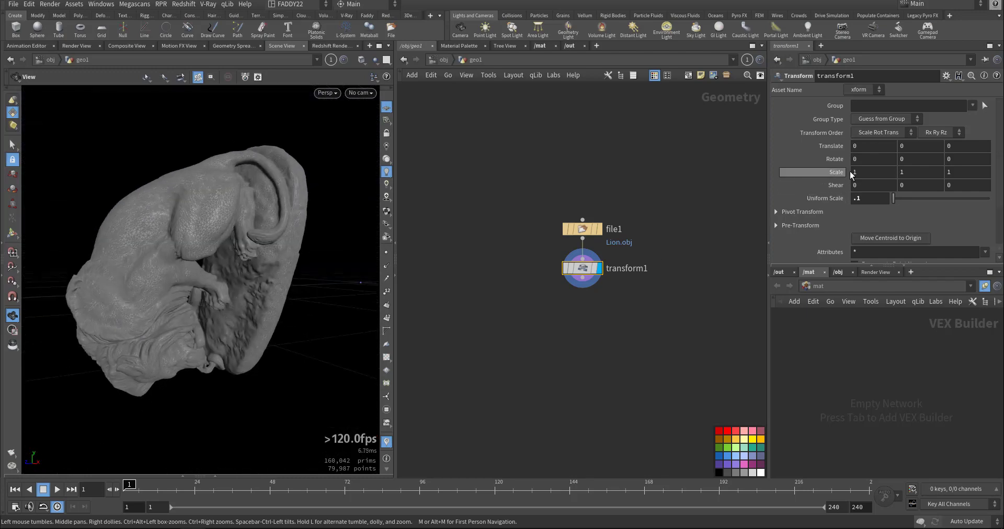
middle_drag(858, 174, 853, 126)
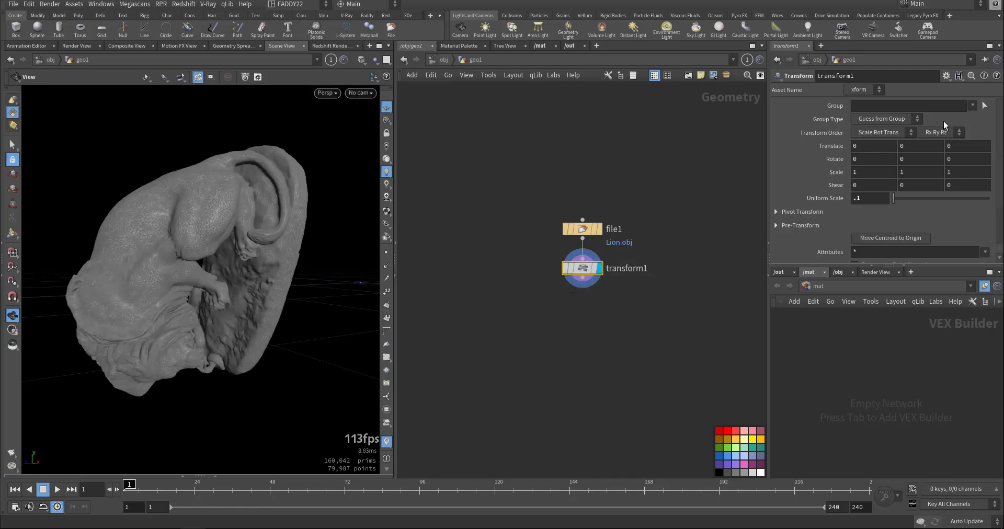
Step: Apply the centroid pivot preset ($CEX, $CEY, $CEZ) to the Transform node and rotate the lion -90 degrees about X
click(946, 75)
click(900, 299)
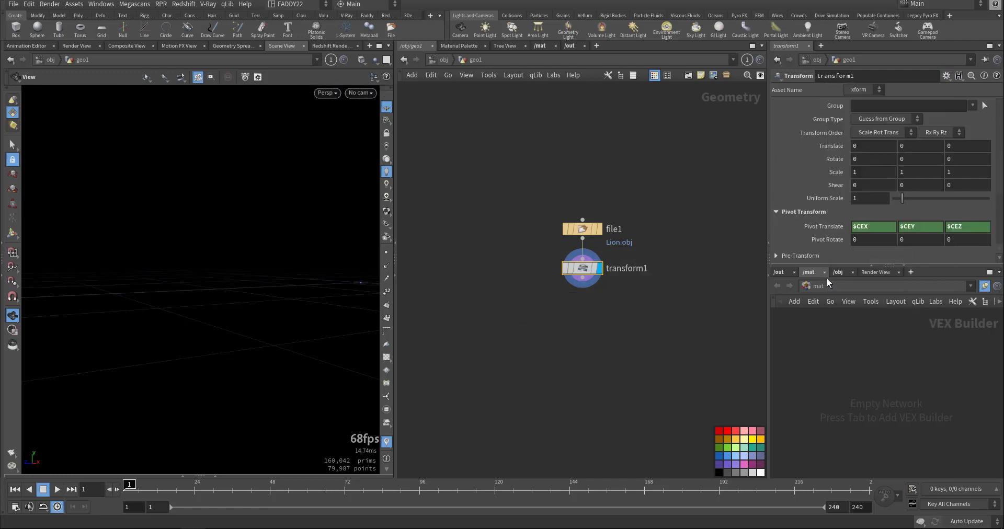
key(g)
drag(283, 310, 243, 302)
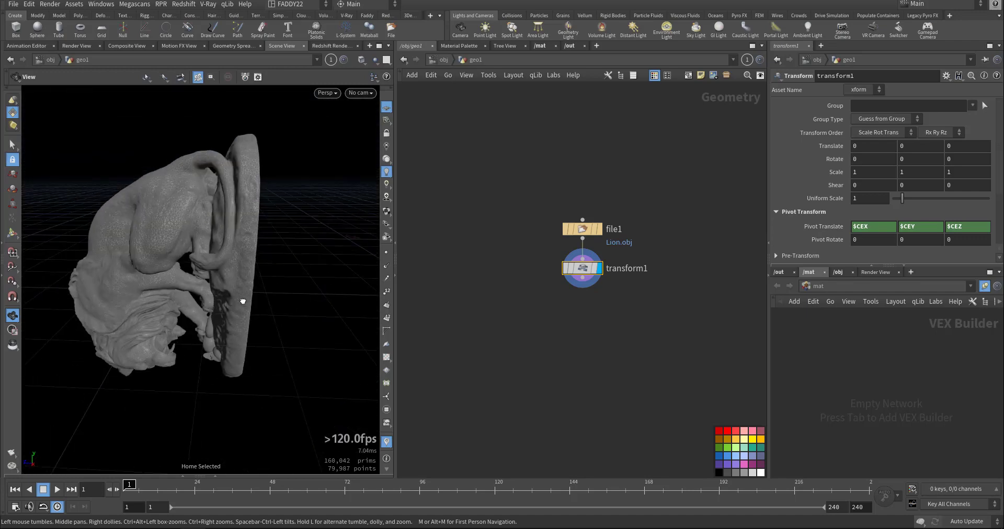
middle_drag(861, 159, 809, 118)
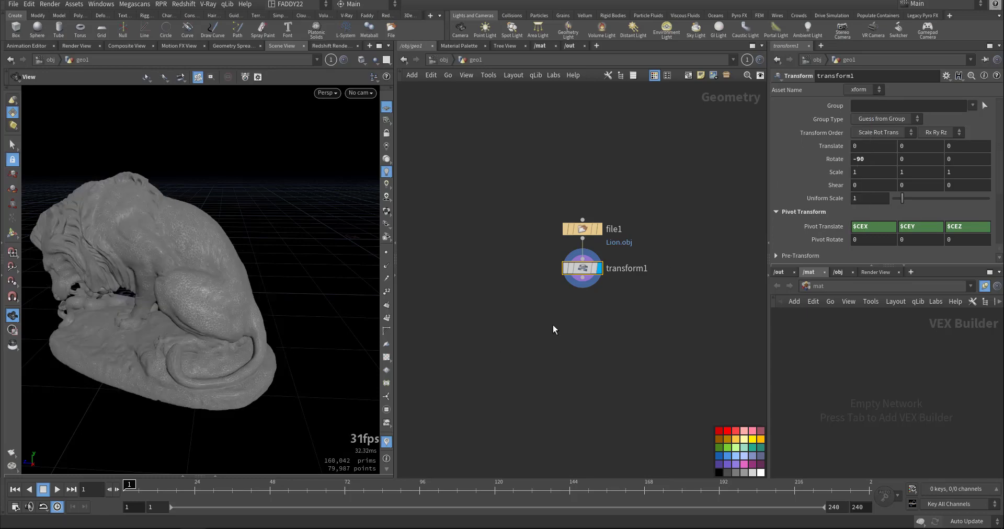
drag(324, 334, 366, 340)
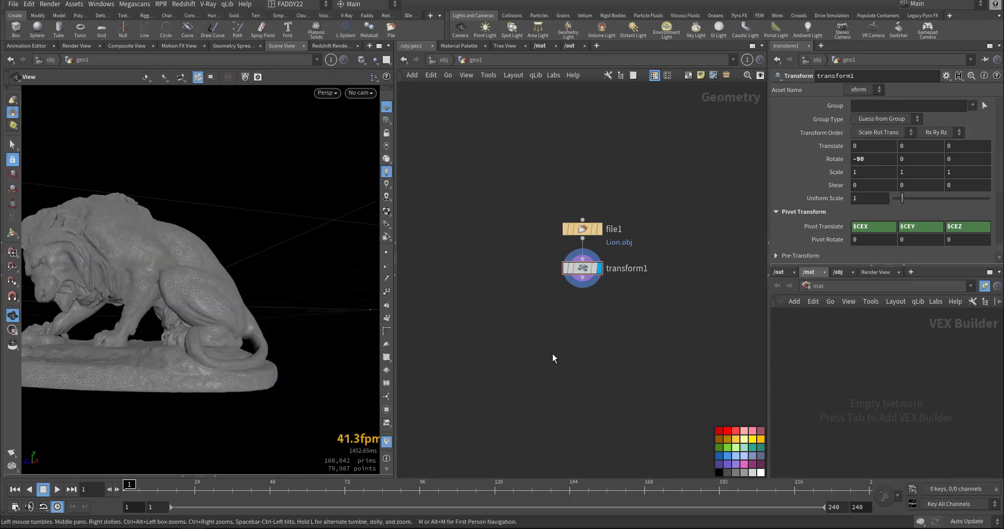
Step: Add and display the axis-align Match Size node after the transform, centering the lion with its Y minimum on the ground
key(Tab)
text(ax)
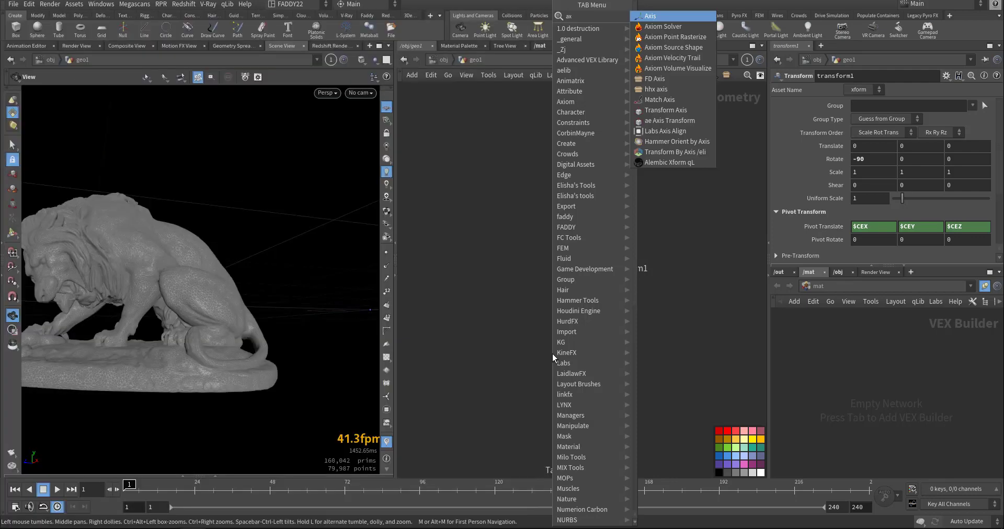
click(698, 131)
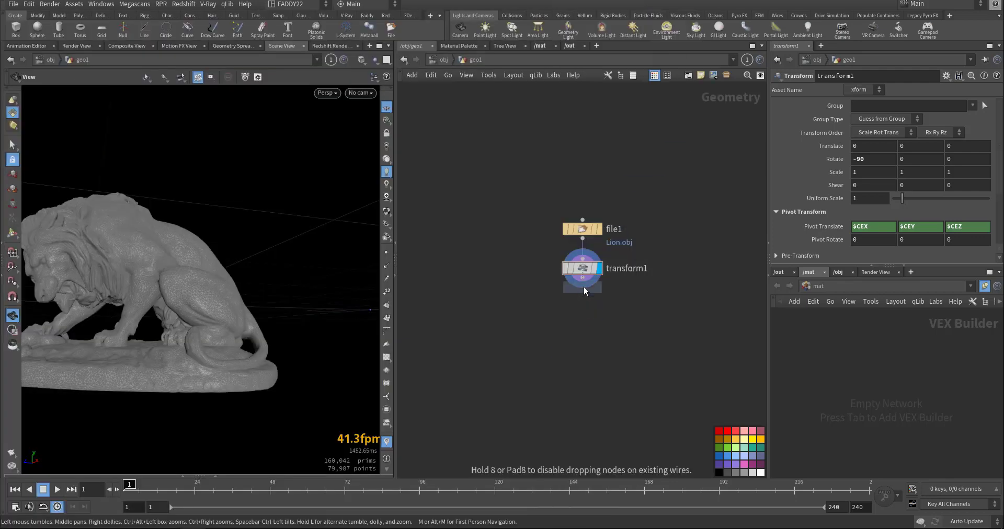
click(594, 308)
click(598, 308)
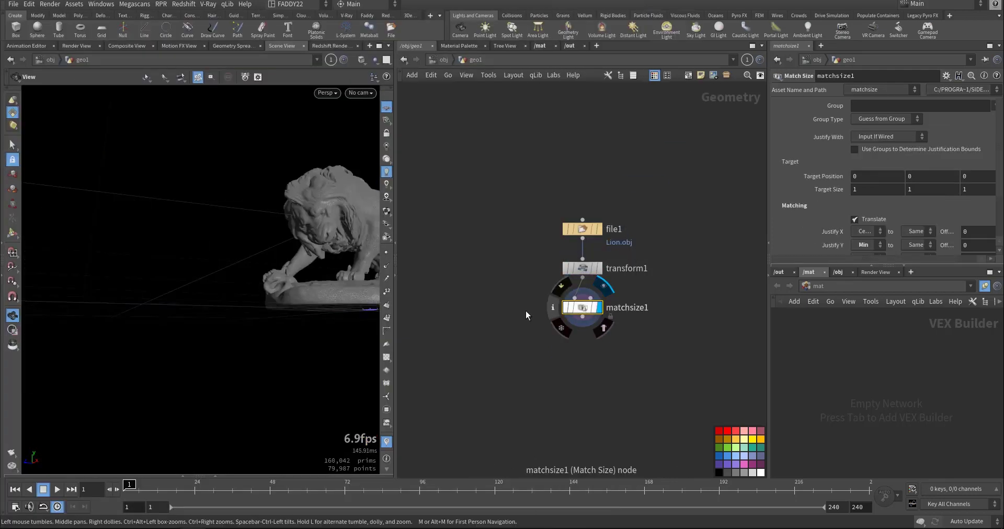
drag(346, 298, 332, 341)
middle_drag(331, 341, 227, 340)
drag(227, 340, 237, 305)
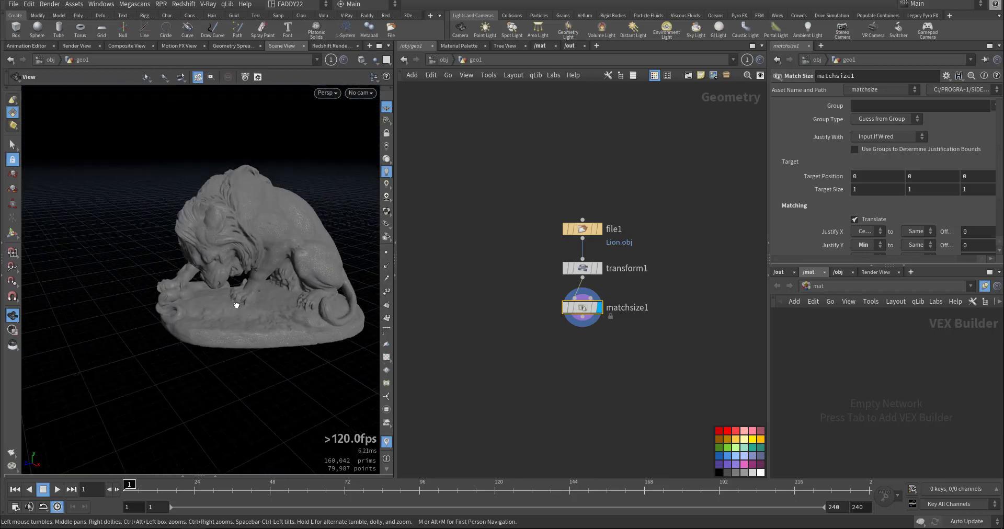
middle_drag(256, 302, 219, 292)
middle_drag(600, 358, 595, 339)
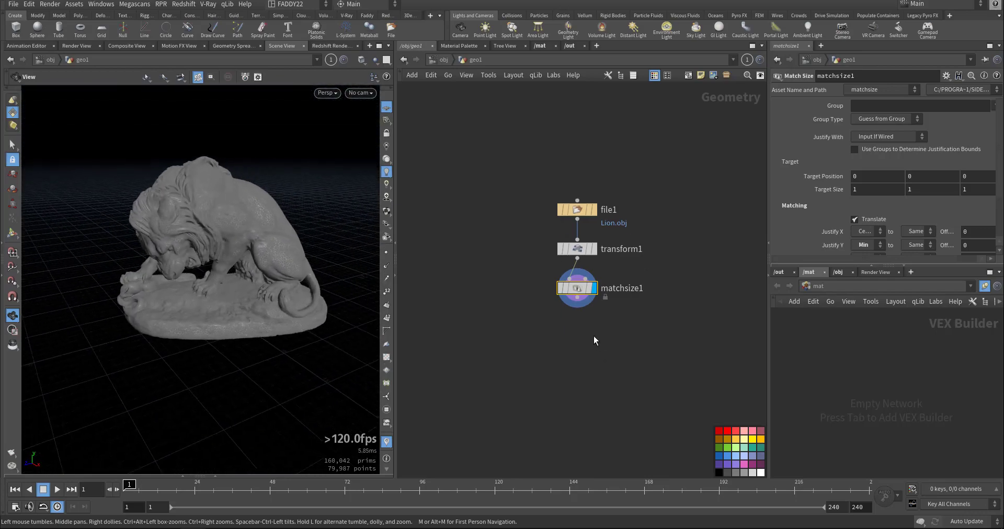
Step: Add a Points from Volume node to the network with a point separation of 0.65
key(Tab)
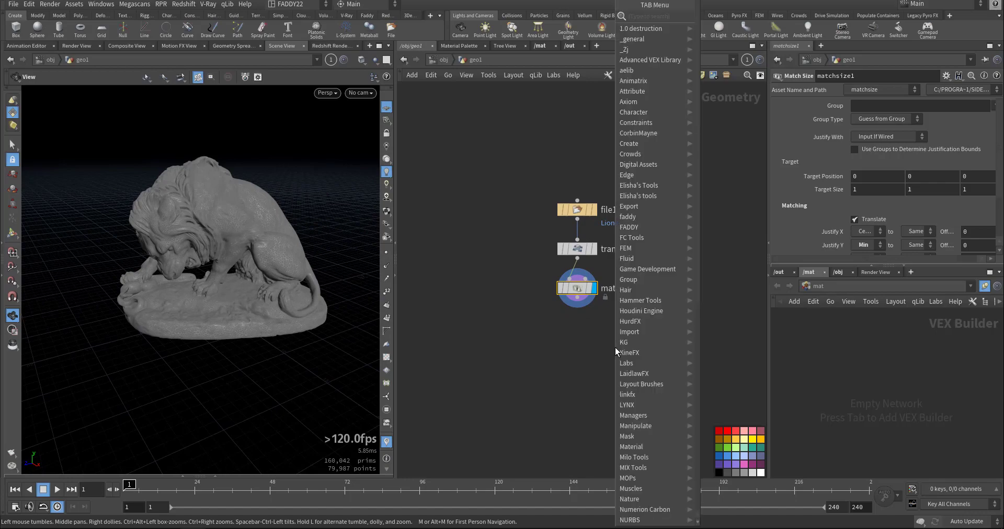
text(volpoi)
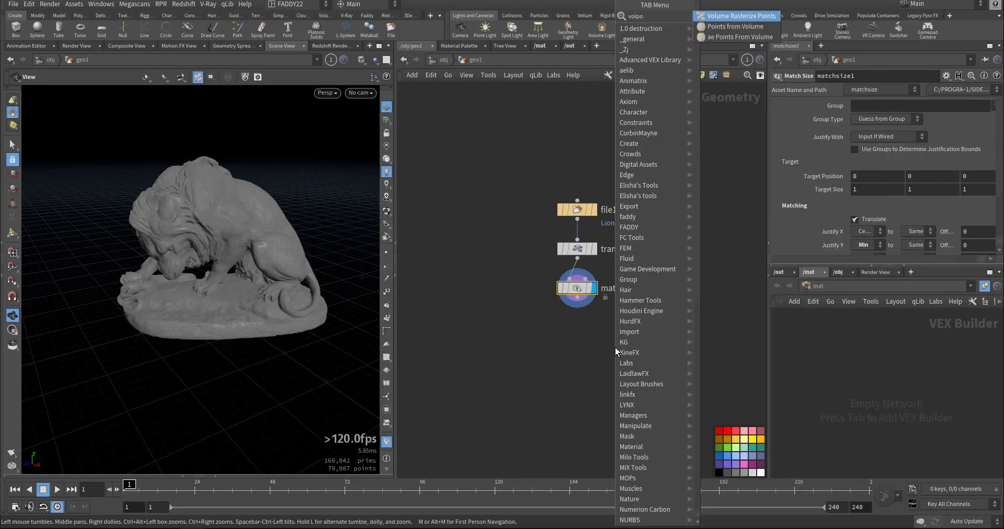
click(740, 37)
click(667, 350)
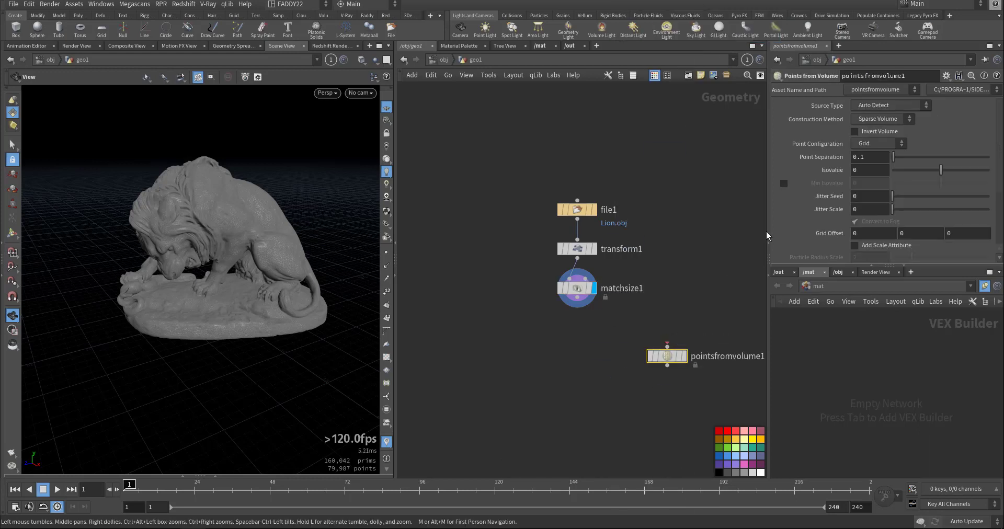
drag(895, 156, 900, 156)
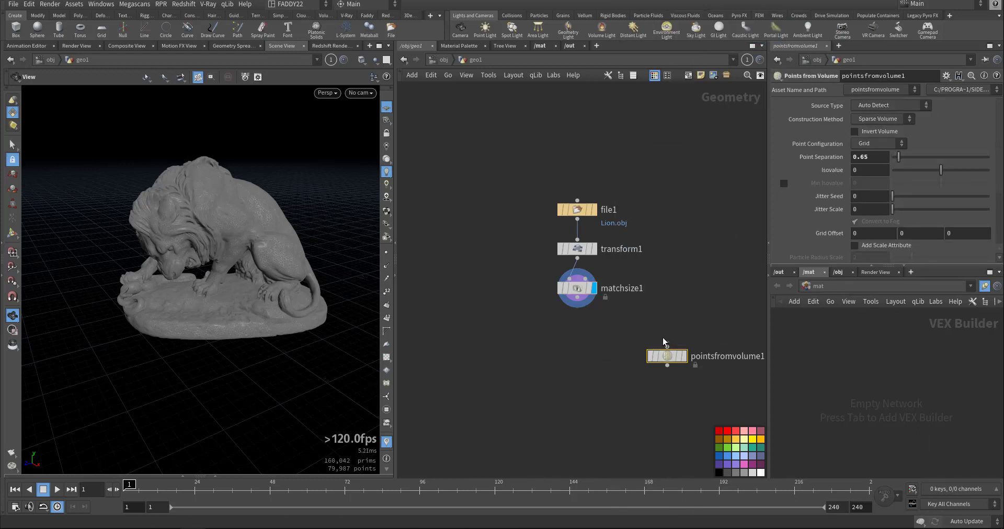
Step: Feed the Match Size output into the Points from Volume node and display the resulting points
click(578, 305)
click(667, 344)
scroll(661, 373, up, 5)
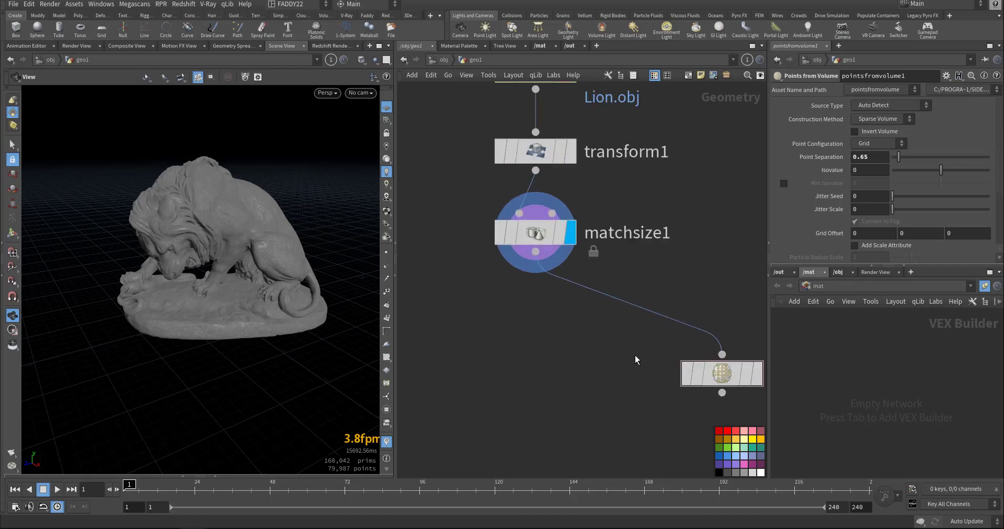
mouse_move(721, 329)
click(728, 274)
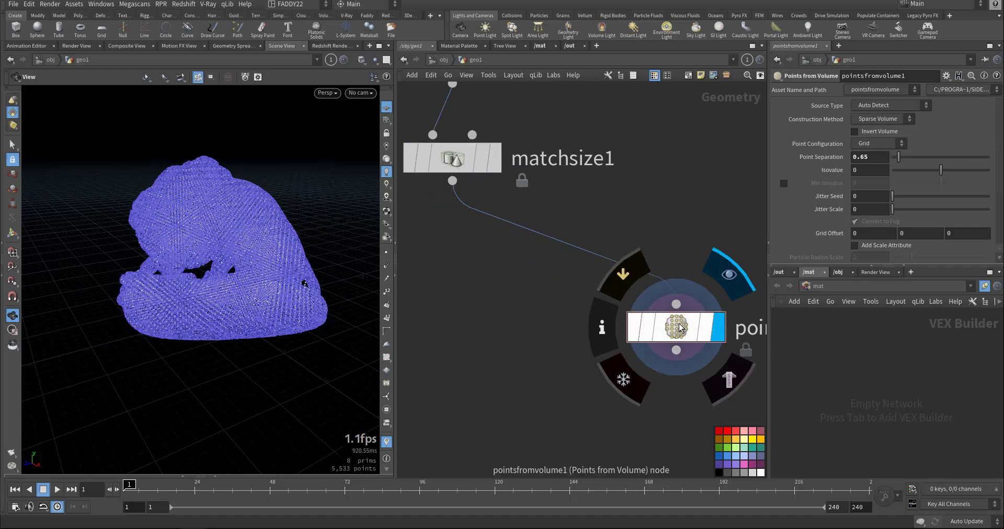
Step: Set the Points from Volume node's point separation to 1.5
middle_click(446, 156)
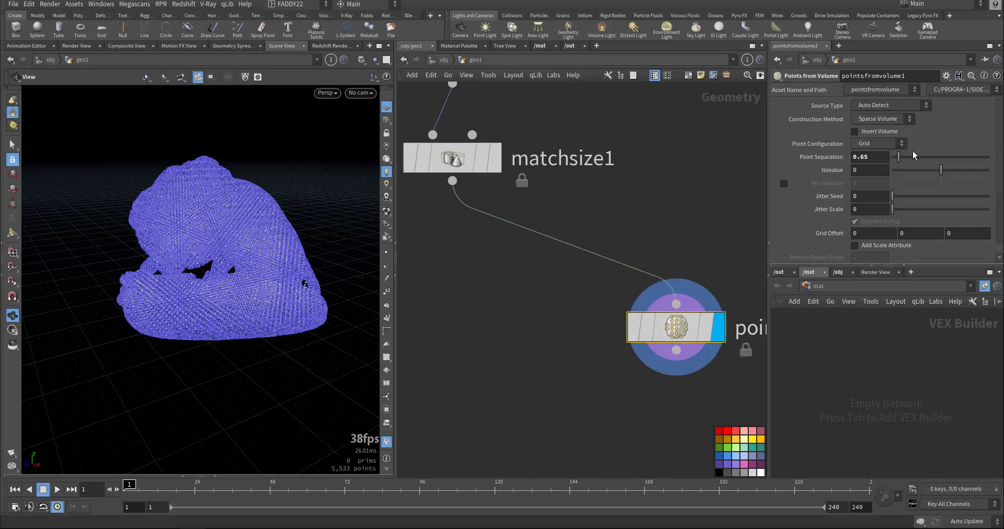
drag(899, 159, 922, 159)
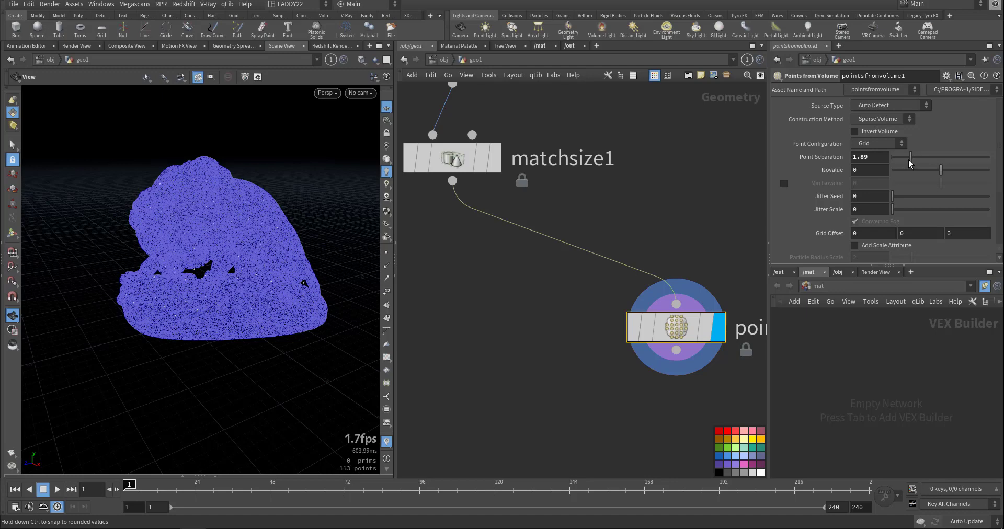
drag(907, 160, 906, 159)
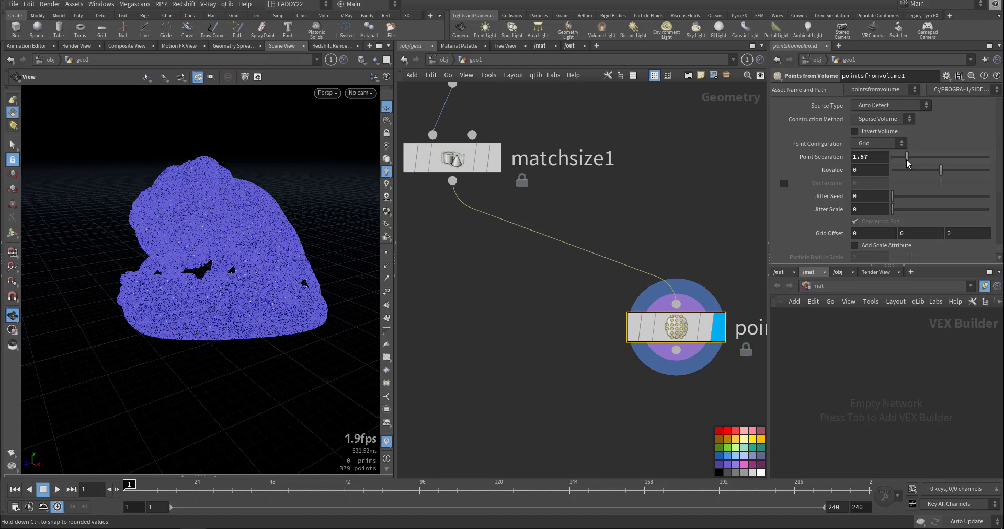
click(861, 157)
text(1.5)
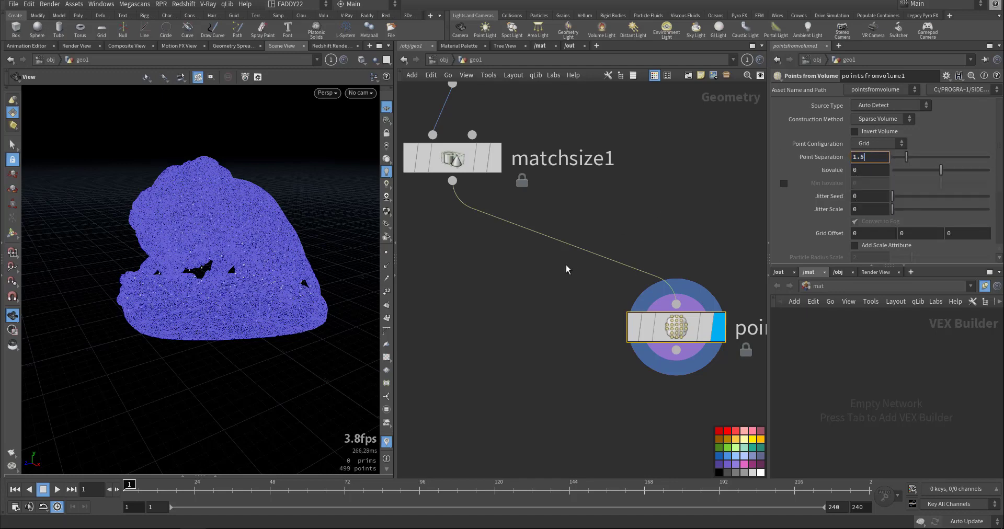
Step: Add an RBD Material Fracture node to the network below the Match Size node
middle_drag(522, 300, 541, 278)
key(Tab)
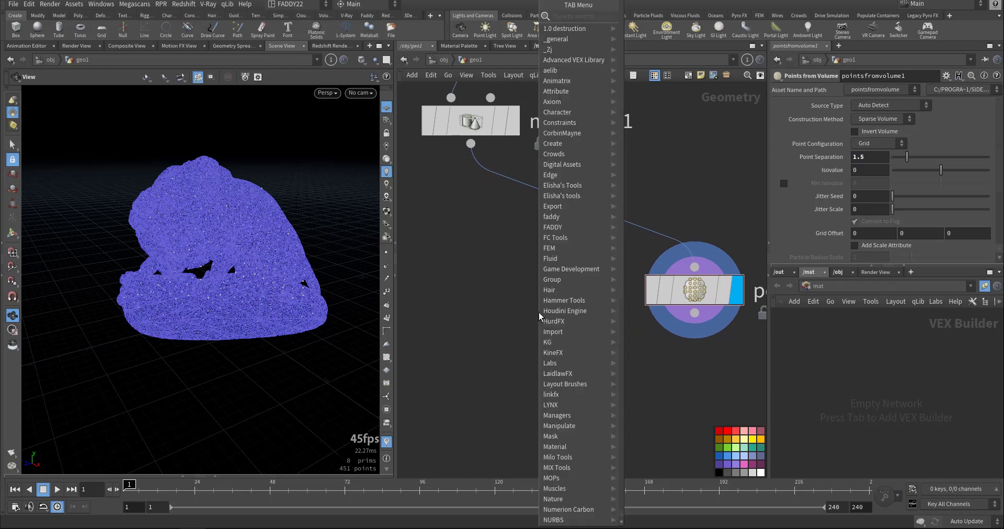
text(rb)
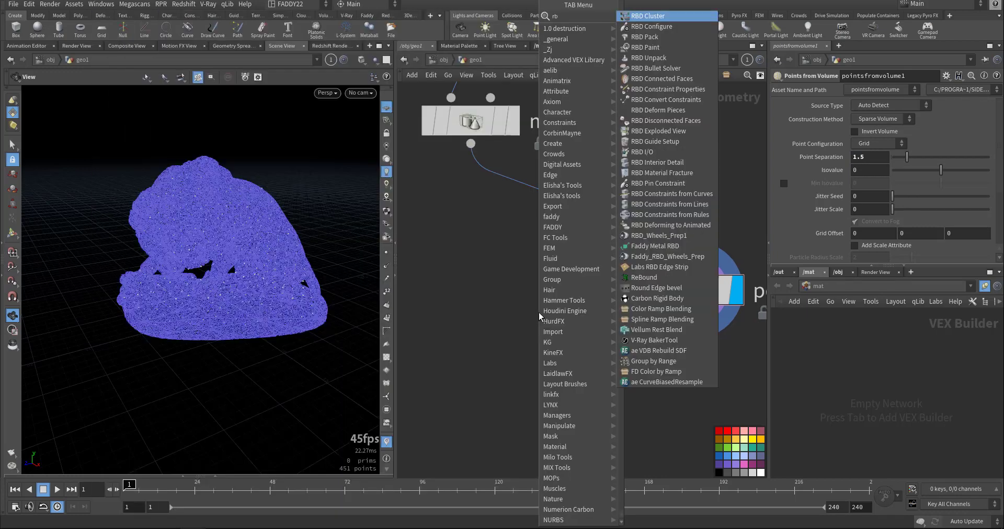
text(dmat)
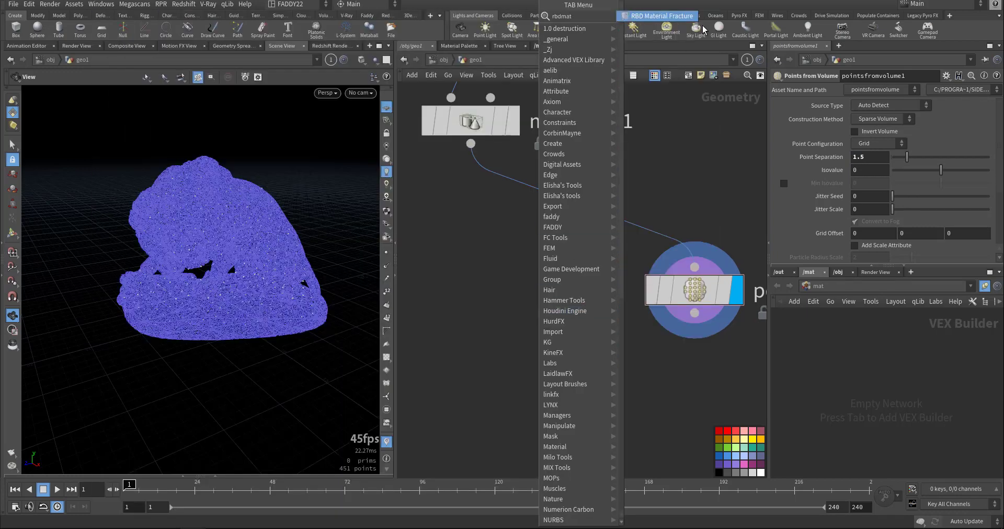
click(668, 15)
click(537, 333)
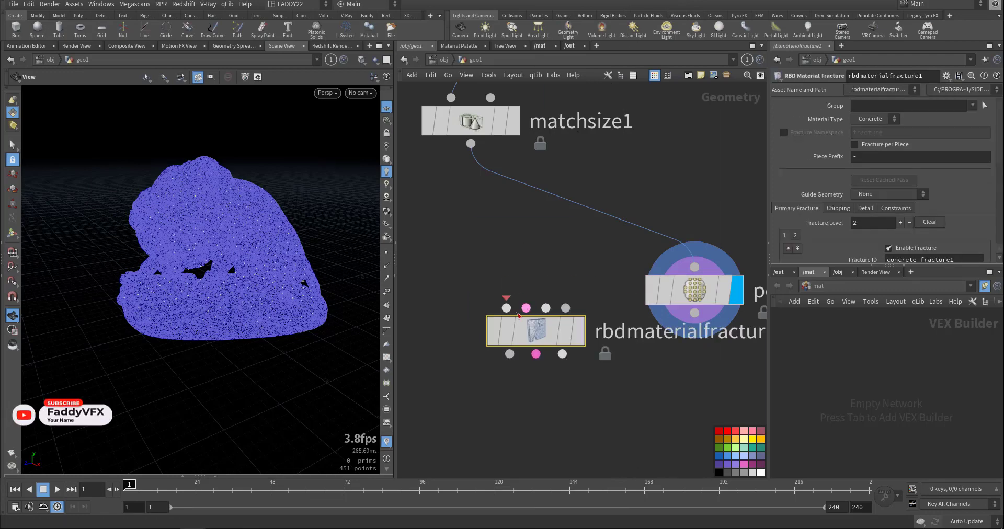
Step: Wire Match Size into the fracture node's first input and Points from Volume into its Extra Voronoi Points input, and display the fracture
click(506, 308)
click(471, 144)
middle_drag(563, 298, 515, 361)
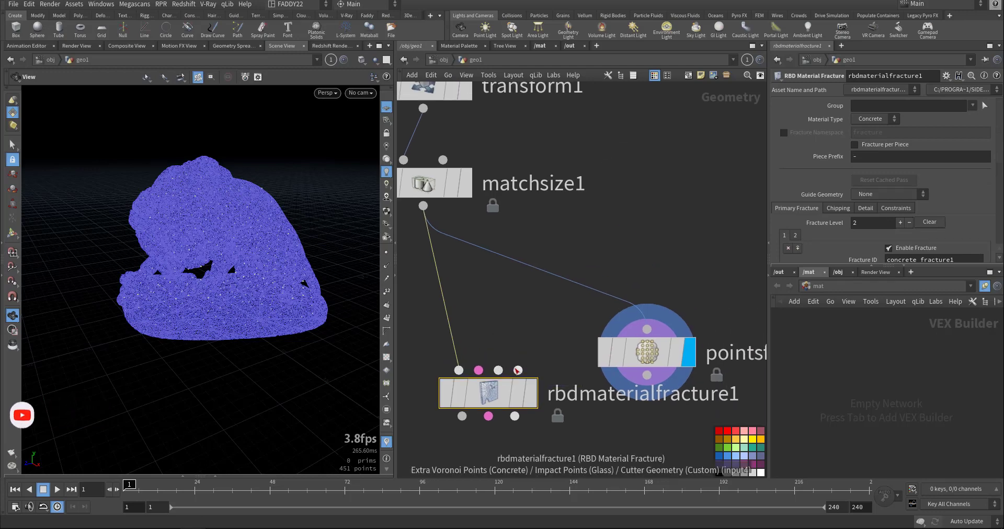
click(518, 370)
middle_drag(536, 302, 614, 213)
drag(608, 313, 572, 382)
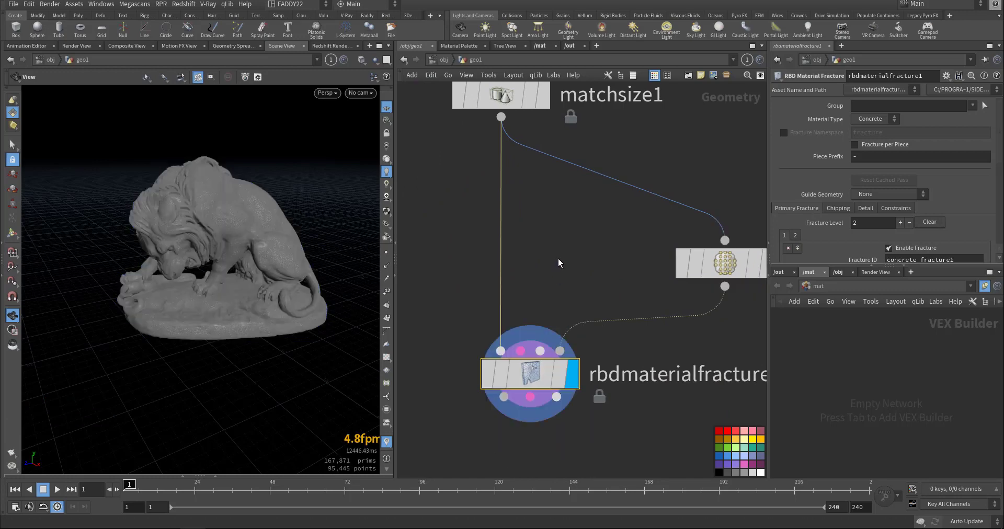
Step: Visualize the fracture node's name attribute from its node info so the lion's pieces are coloured individually
middle_drag(553, 276, 580, 267)
drag(264, 285, 245, 301)
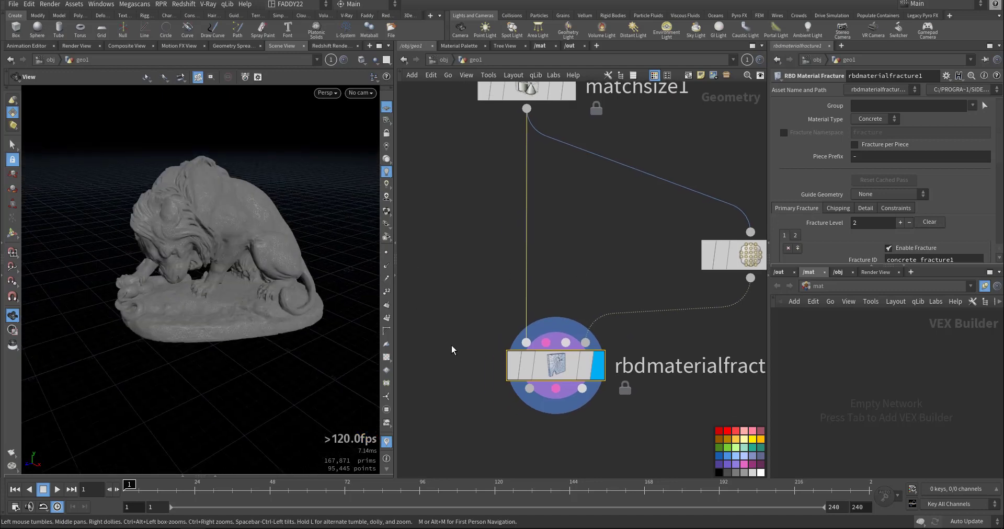
mouse_move(544, 371)
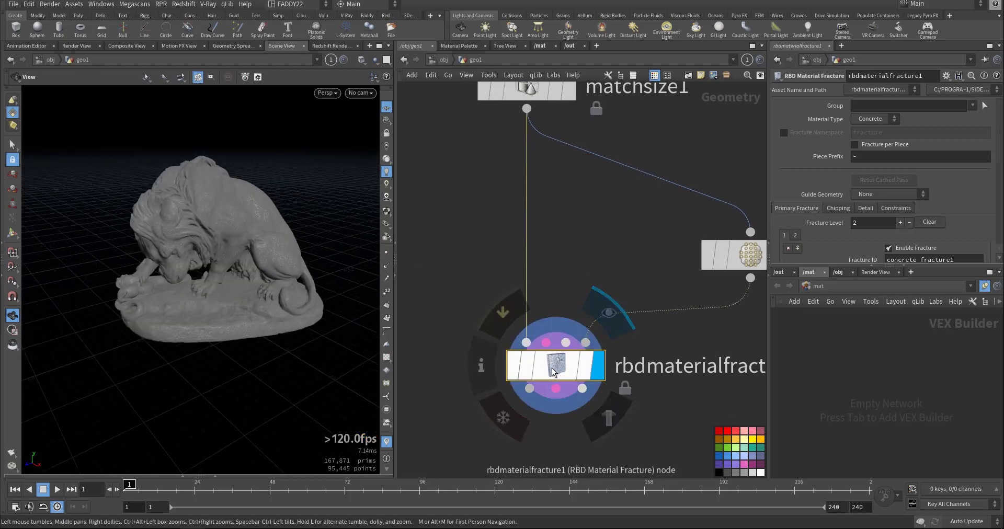
middle_click(554, 368)
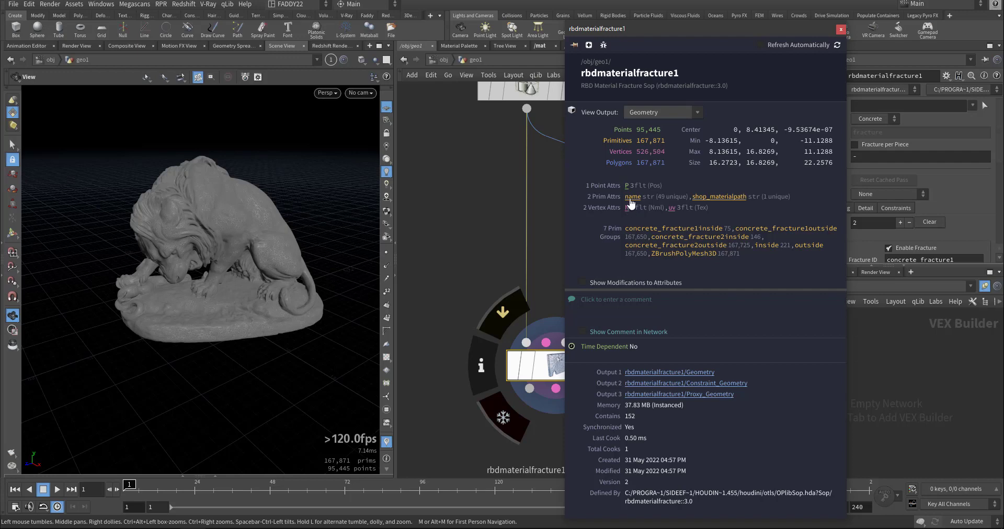
click(632, 197)
drag(224, 264, 340, 296)
middle_drag(436, 309, 431, 225)
middle_drag(553, 361, 566, 325)
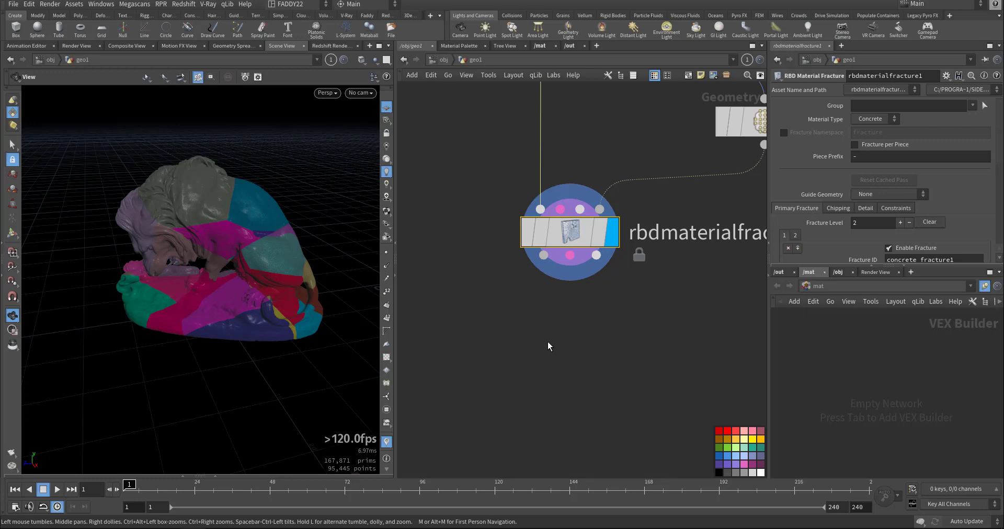
Step: Add an RBD Bullet Solver below the fracture node, wired to its three outputs, and display it
key(Tab)
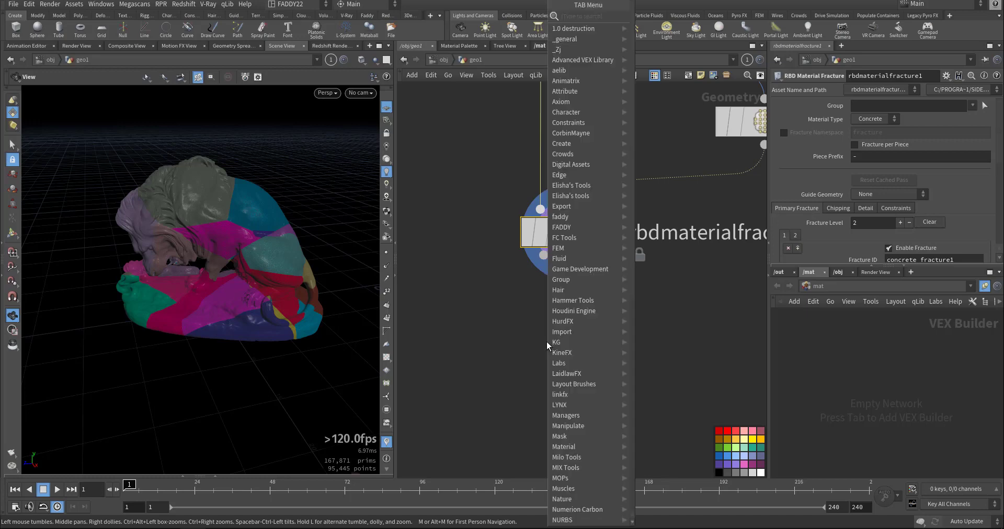
text(rbds)
key(Return)
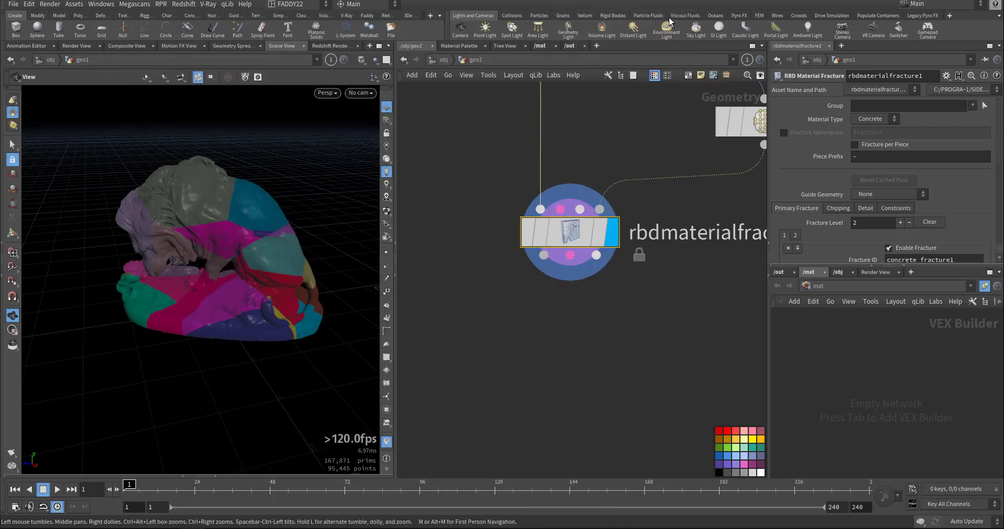
click(570, 325)
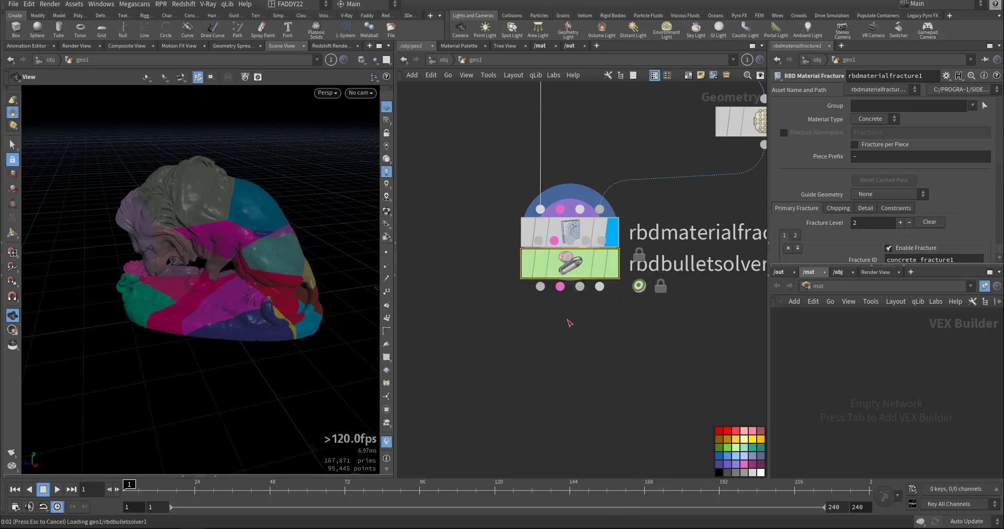
key(r)
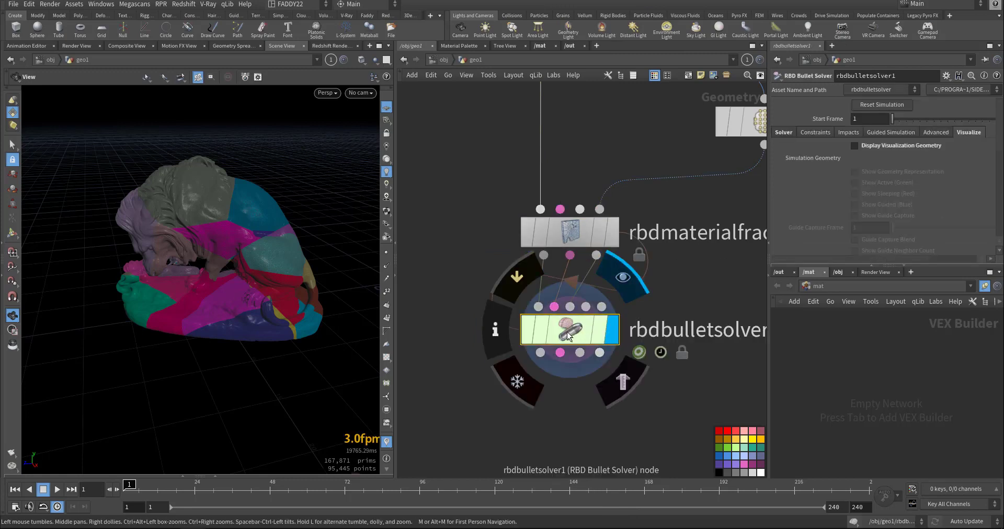
drag(568, 333, 568, 393)
Step: Play the rigid body simulation of the fractured lion and return to frame 1
right_drag(226, 298, 143, 331)
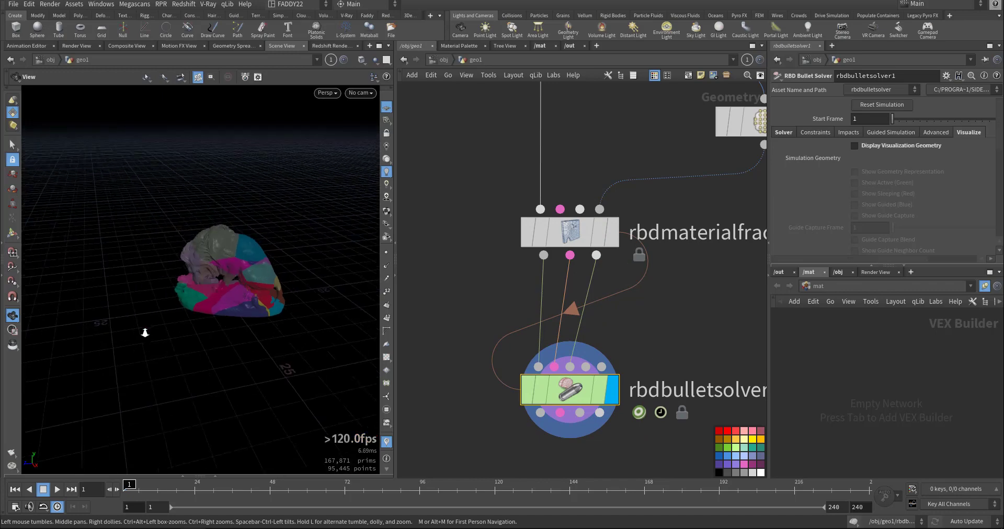
drag(143, 332, 196, 308)
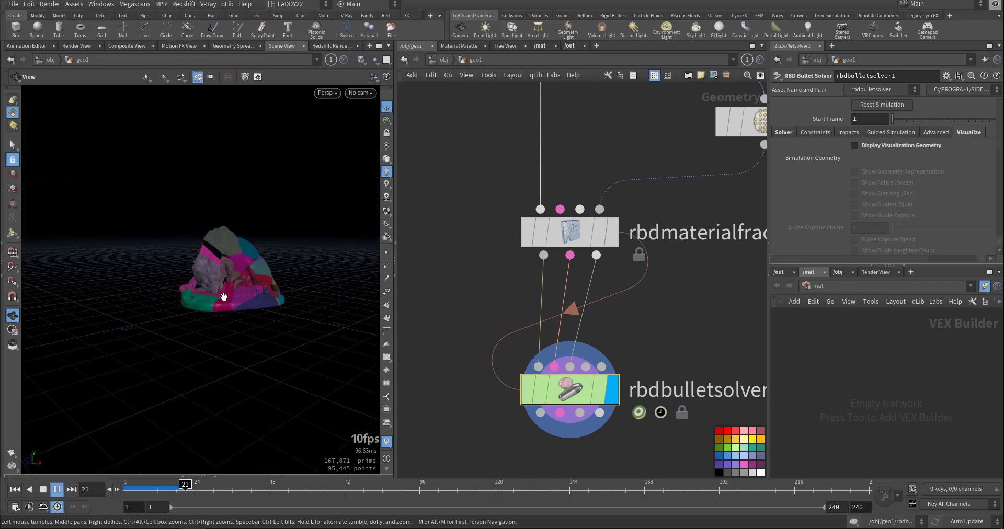
key(ctrl+Up)
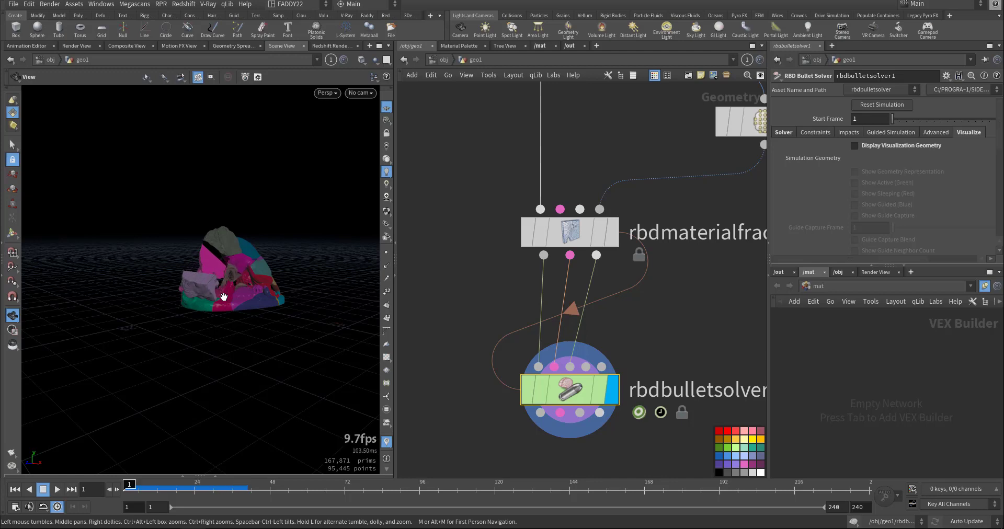
Step: Display the Points from Volume node and set its point separation to 1
mouse_move(583, 237)
click(622, 181)
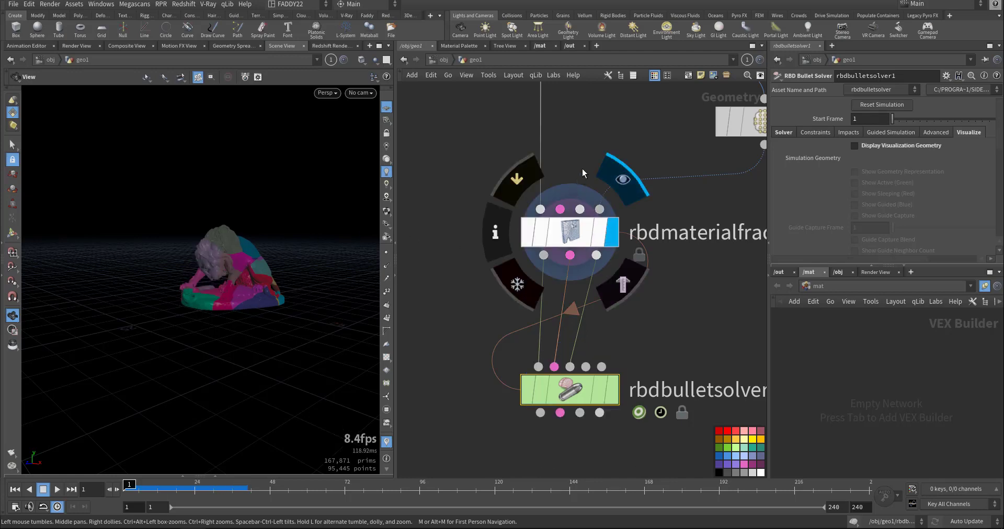
middle_drag(582, 168, 504, 273)
click(724, 241)
click(699, 225)
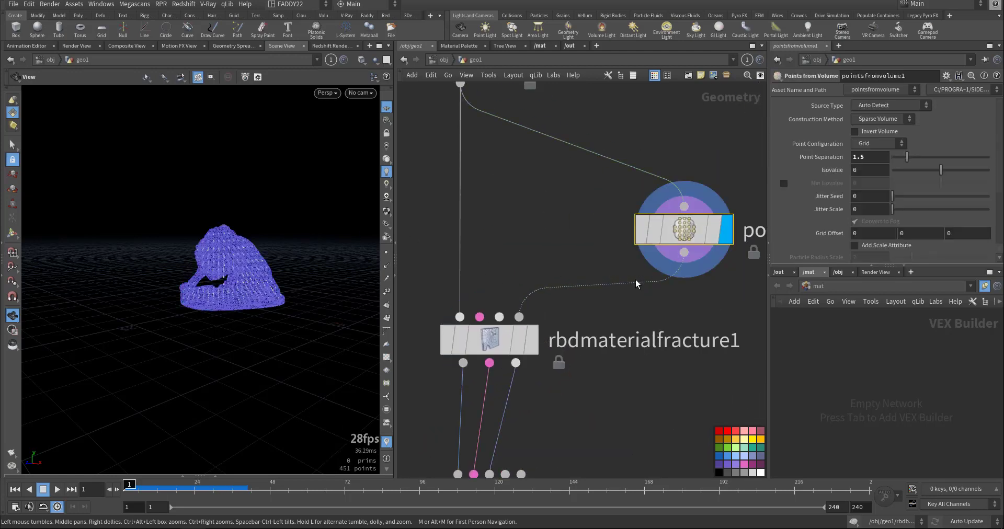
text(1)
key(Return)
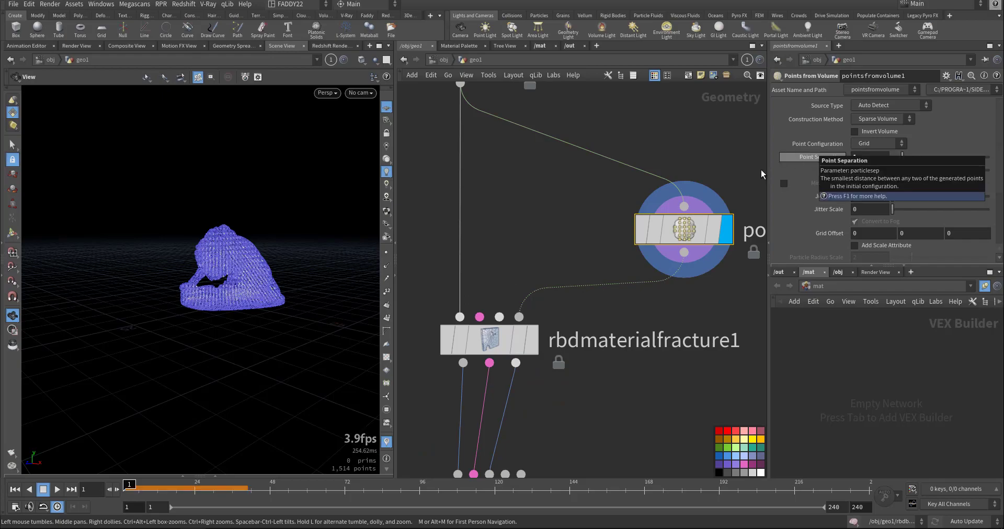
Step: Display the RBD Material Fracture output and inspect the lion's pieces from several angles
scroll(239, 274, up, 10)
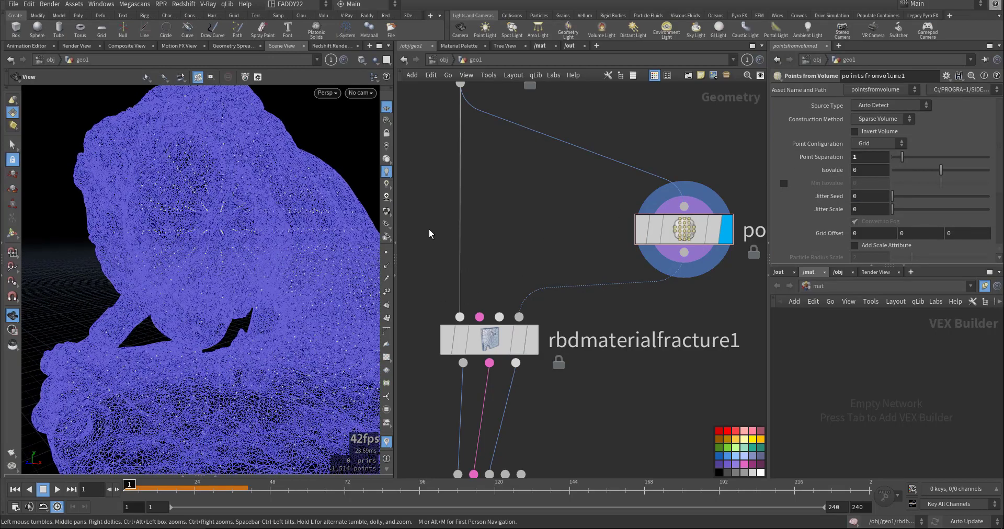
mouse_move(541, 318)
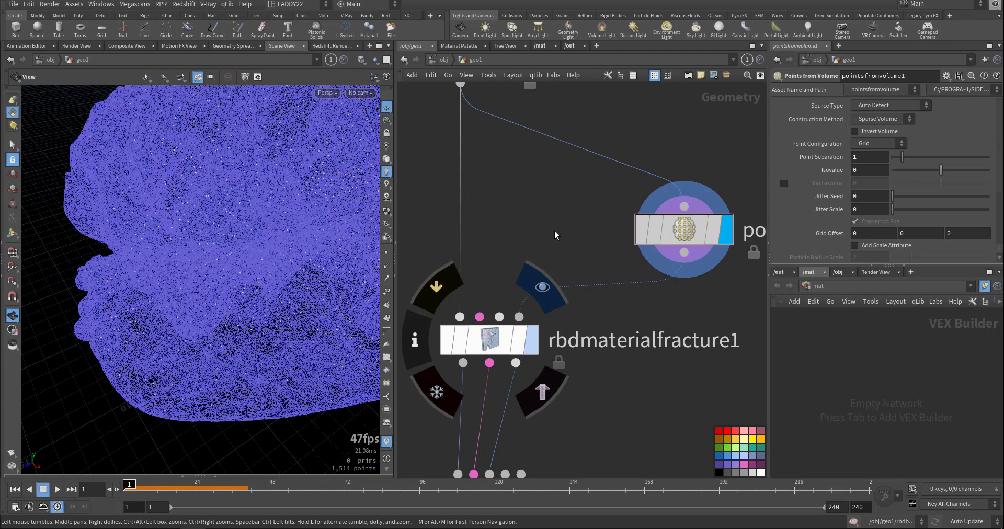
click(543, 286)
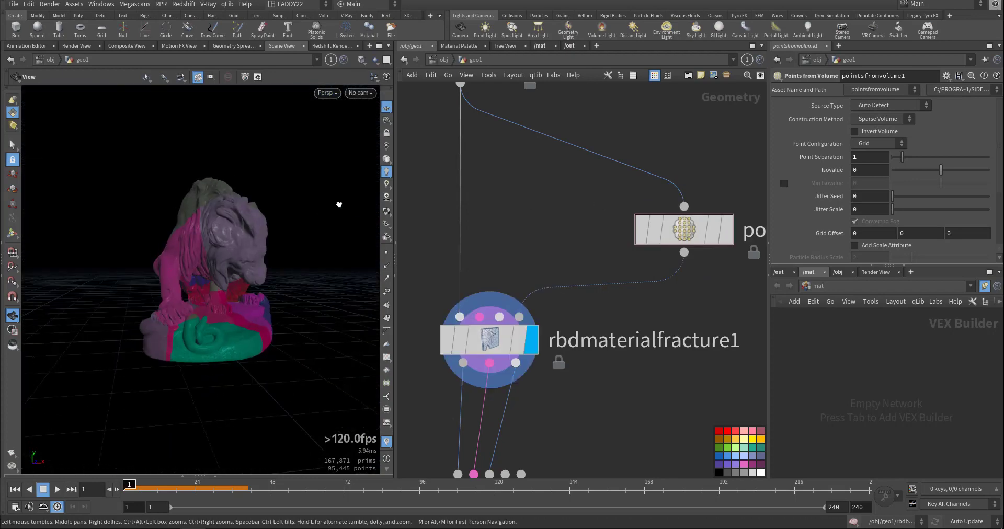
drag(338, 205, 277, 230)
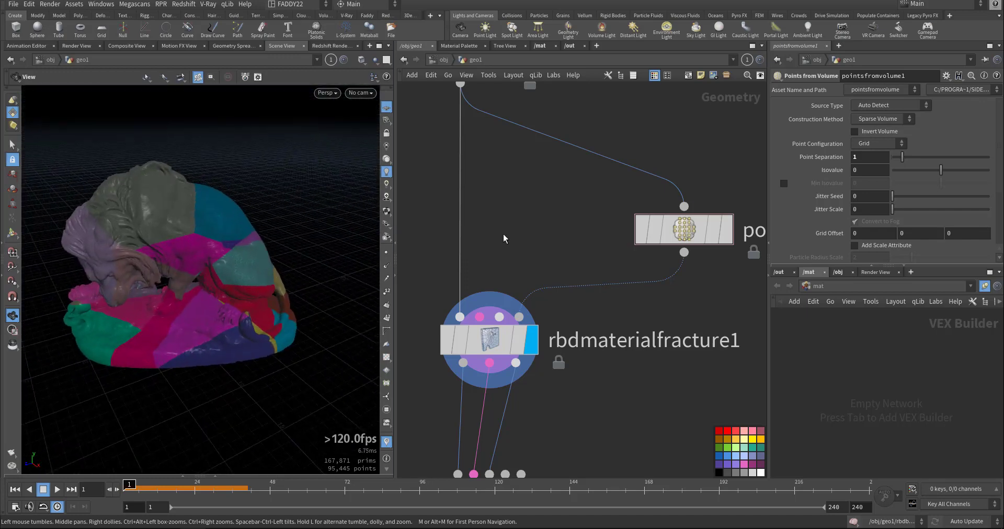
Step: Add a Scatter node between the Match Size and RBD Material Fracture nodes
middle_drag(530, 238, 564, 240)
key(Tab)
text(ca)
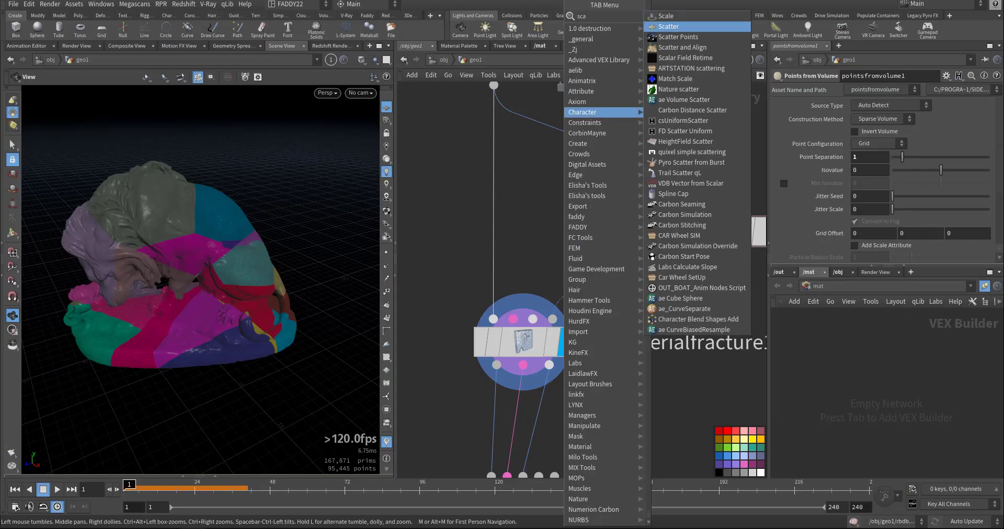
click(692, 24)
click(598, 215)
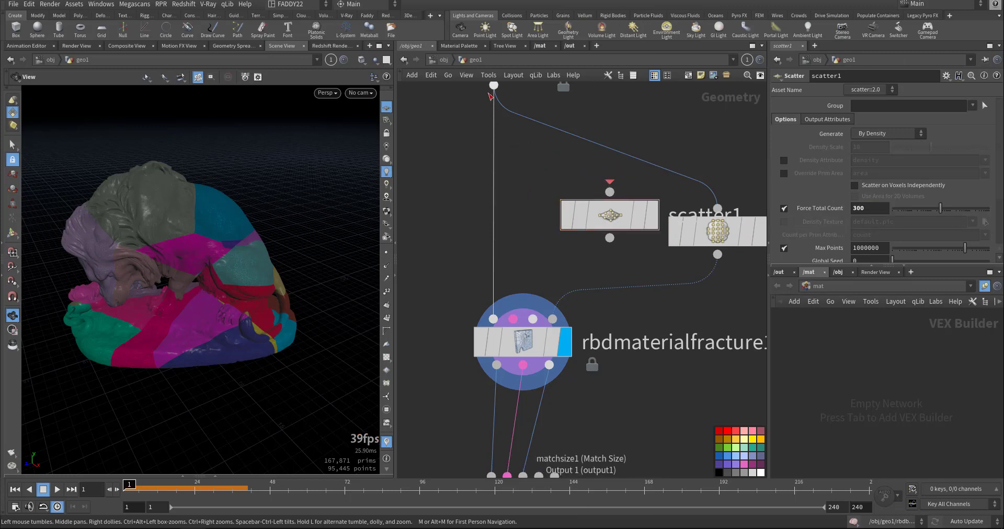
Step: Feed Match Size into the Scatter node and connect the scattered points to the fracture's Extra Voronoi Points input, replacing Points from Volume
click(494, 86)
click(609, 192)
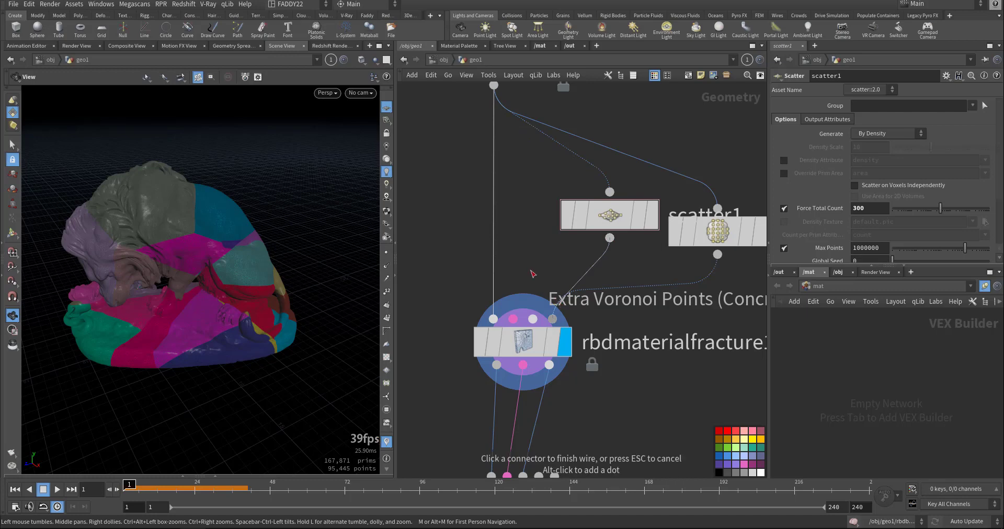
click(528, 261)
Step: Inspect the fractured lion and check the Match Size node's geometry information, including its point and primitive counts
drag(252, 308, 230, 285)
mouse_move(616, 263)
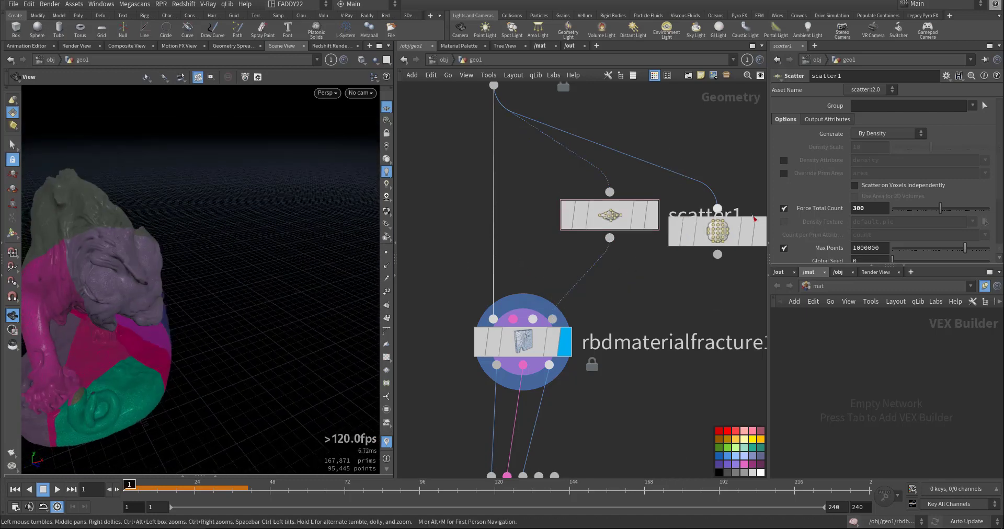
click(522, 344)
middle_drag(545, 191, 553, 334)
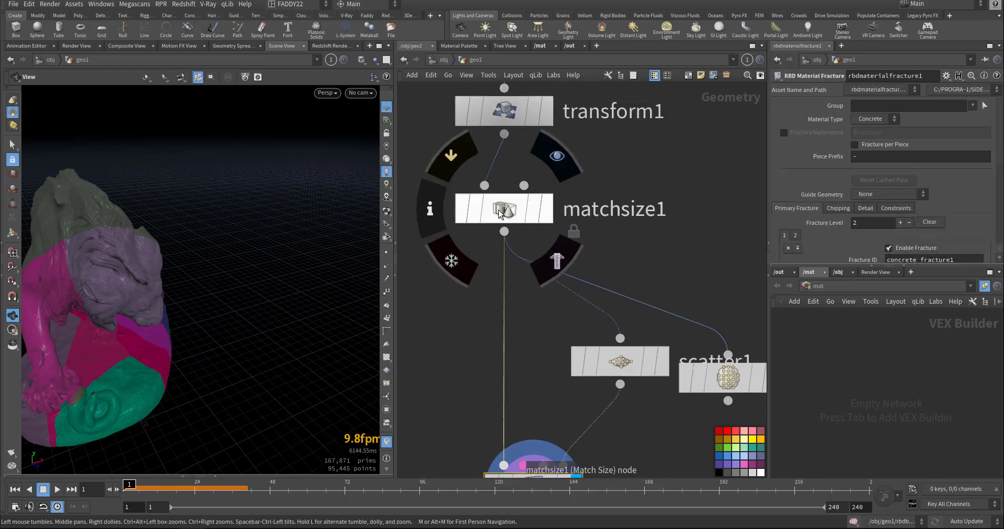
click(460, 207)
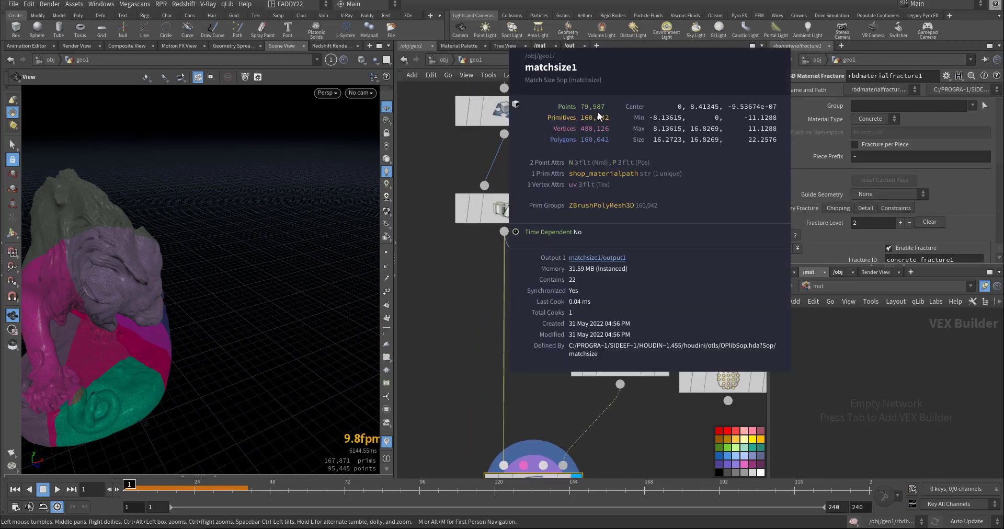
scroll(603, 339, up, 5)
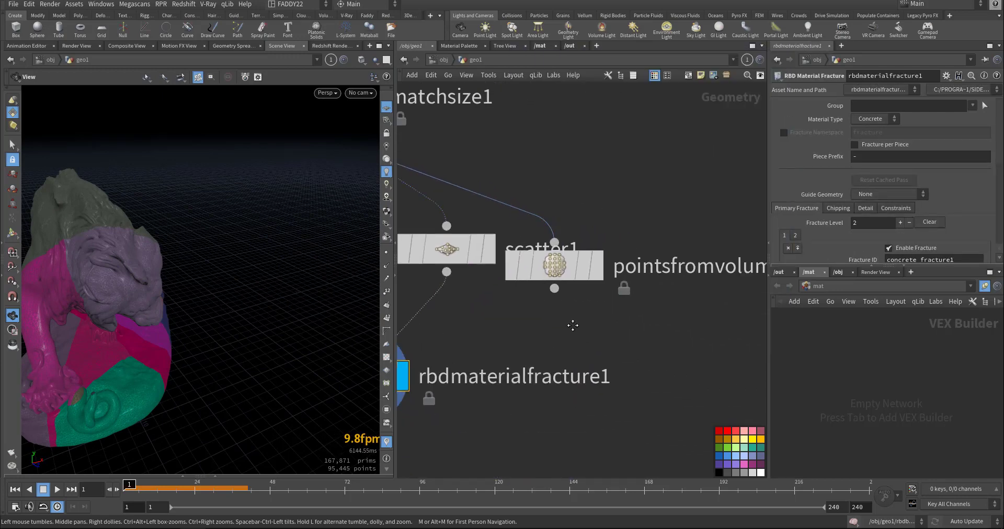
Step: Reconnect Points from Volume to the fracture's Extra Voronoi Points input in place of Scatter, and display RBD Material Fracture
middle_drag(573, 325, 554, 324)
click(577, 266)
click(544, 262)
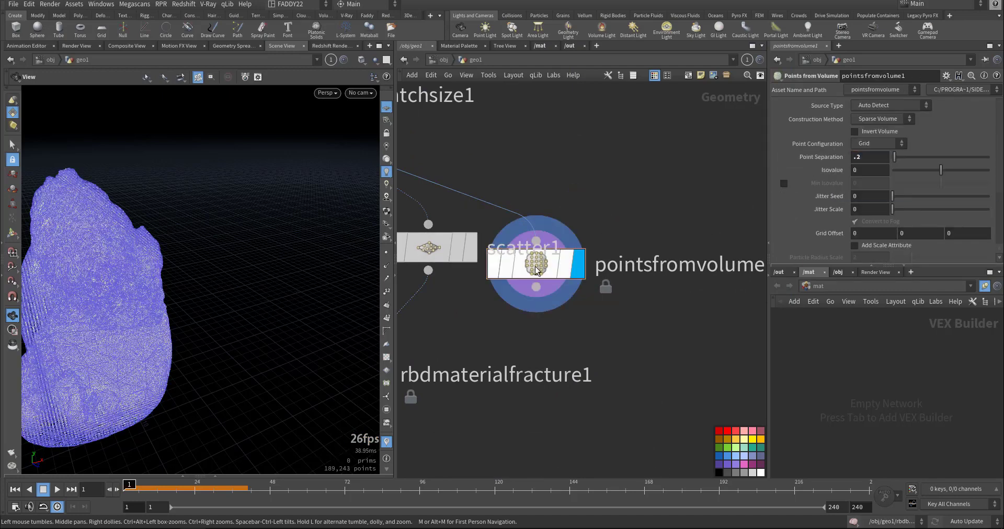
middle_drag(413, 309, 517, 278)
drag(517, 278, 640, 257)
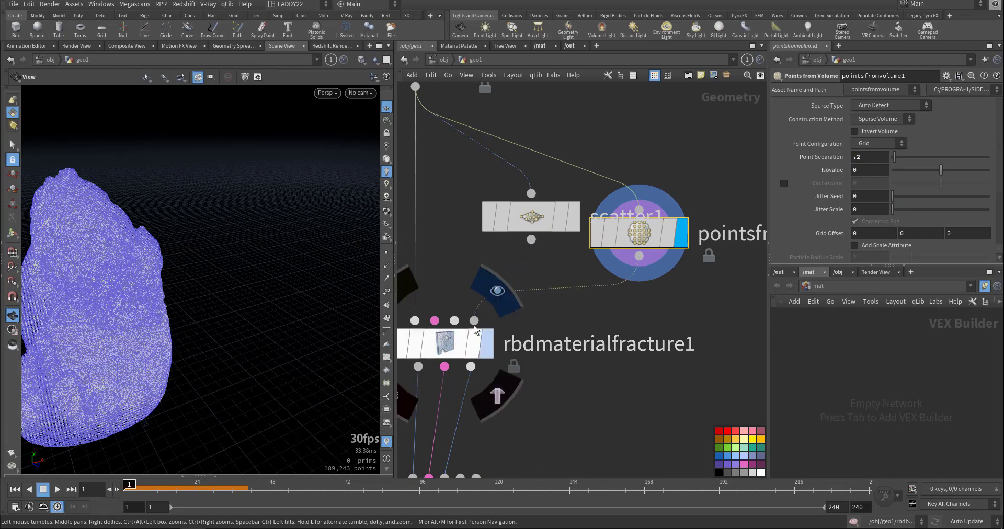
click(486, 343)
click(445, 340)
Step: Add a VDB from Polygons node fed by Match Size, display it, and set its voxel size to 0.05
middle_drag(448, 251, 547, 372)
key(Tab)
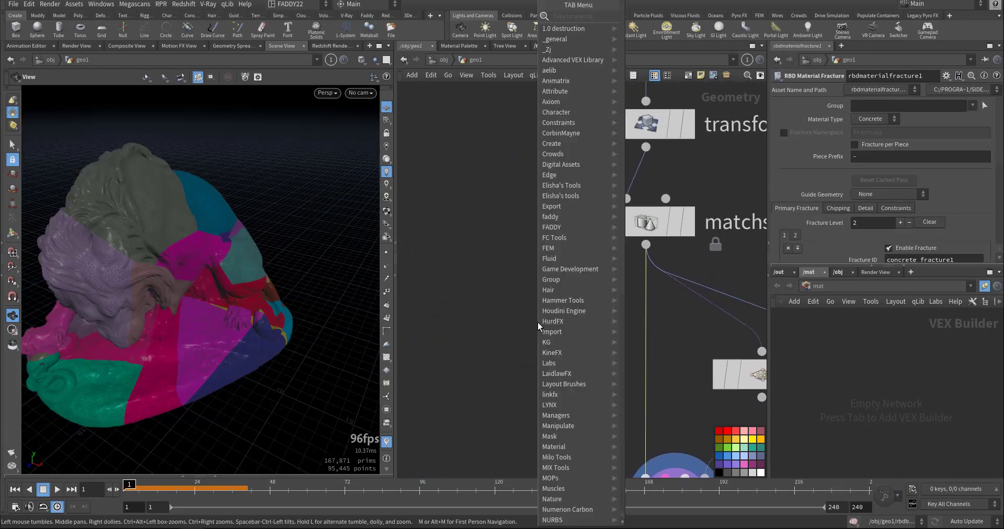
text(vdbfrpo)
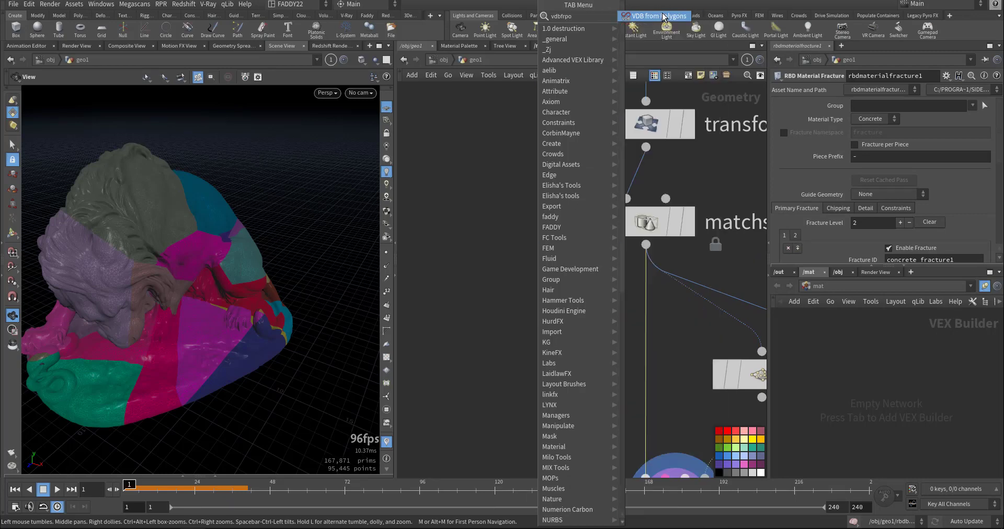
key(Return)
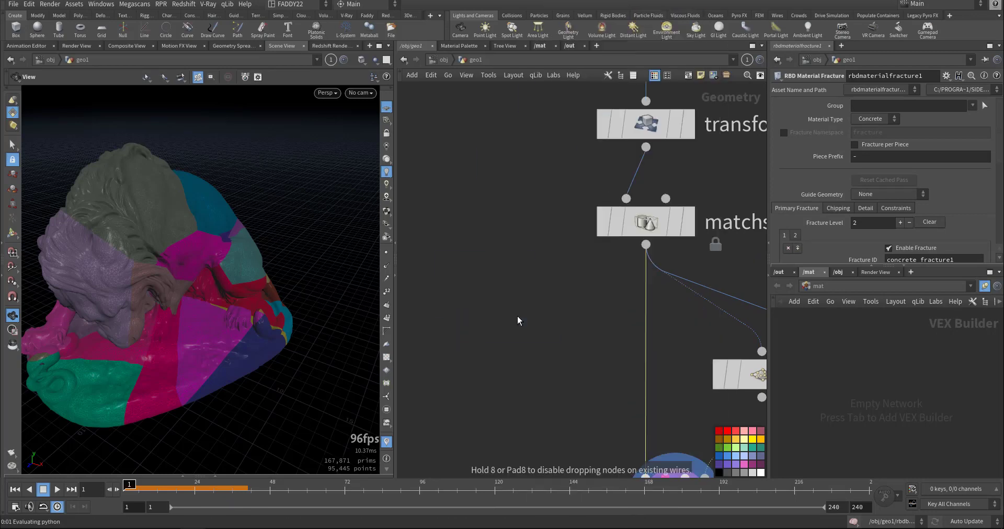
click(516, 316)
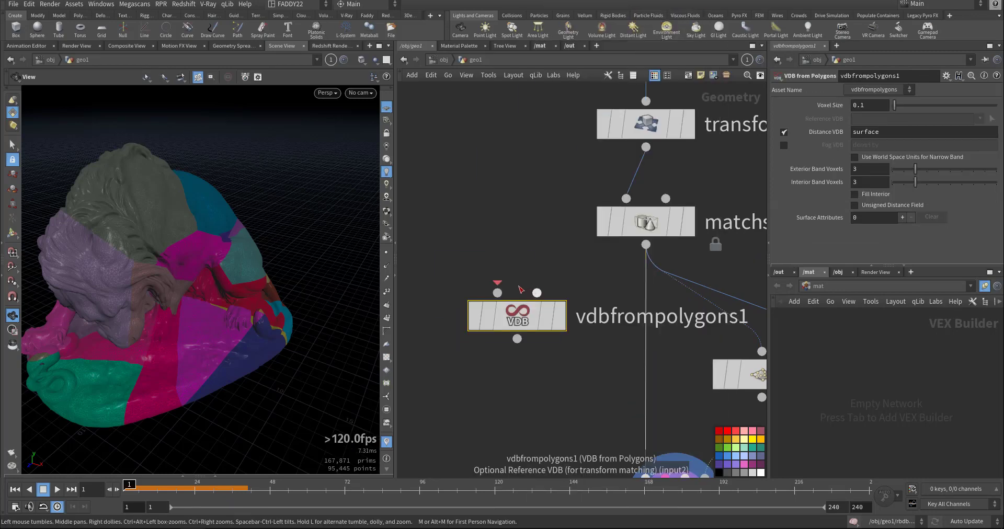
click(559, 318)
scroll(119, 268, up, 5)
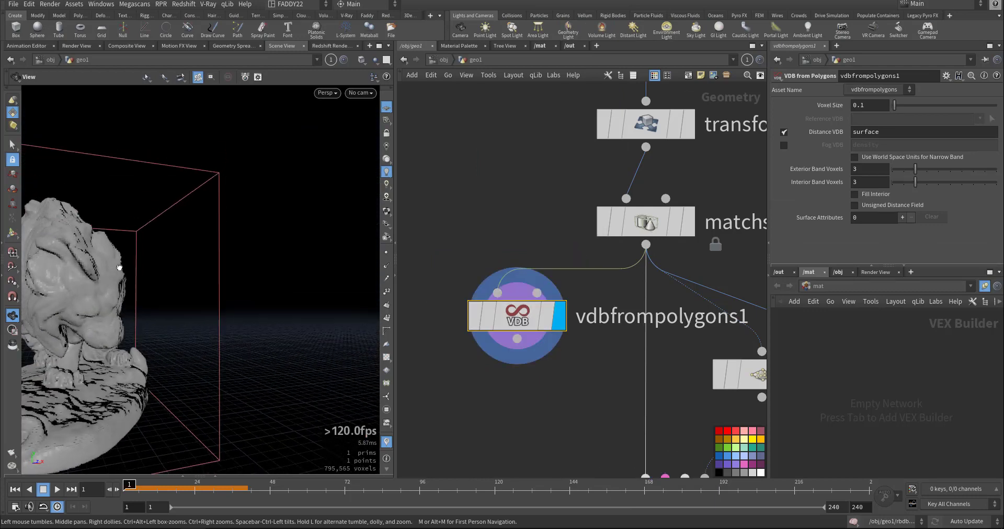
scroll(120, 268, up, 6)
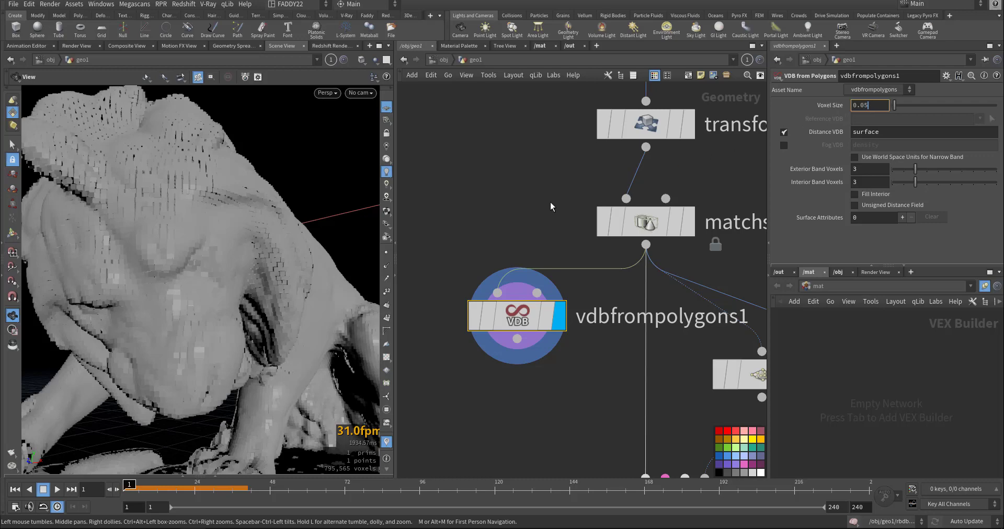
Step: Add a Convert VDB node below VDB from Polygons, wire the VDB into it and display its output
middle_drag(526, 397, 522, 346)
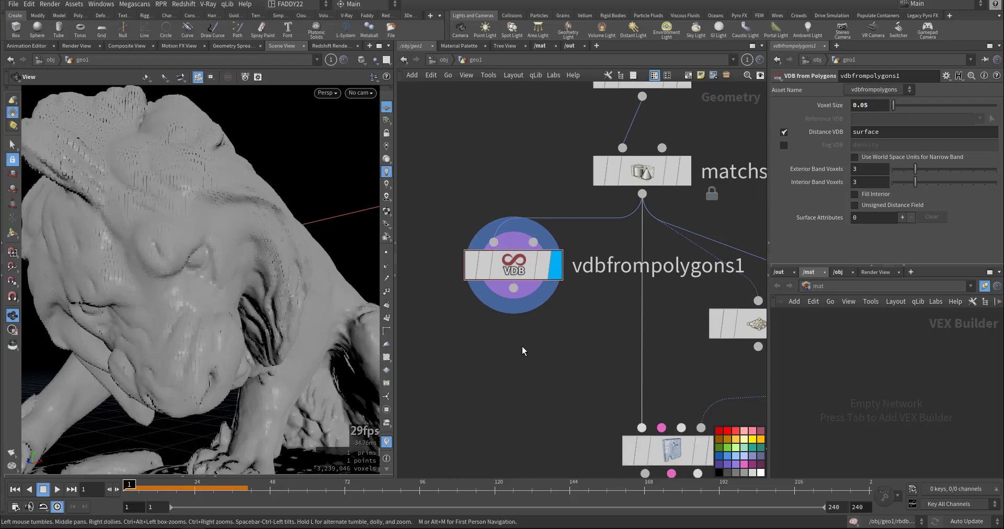
key(Tab)
text(vdbcon)
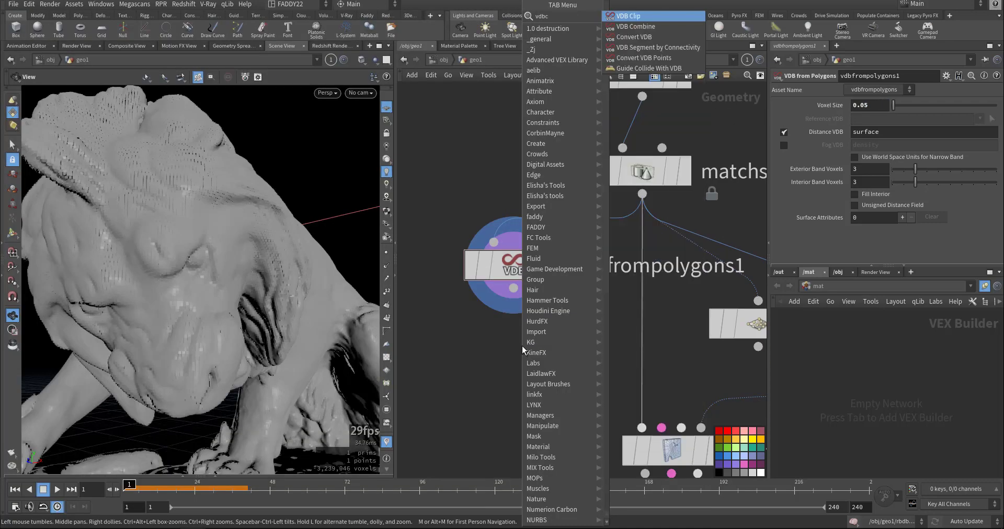
key(Return)
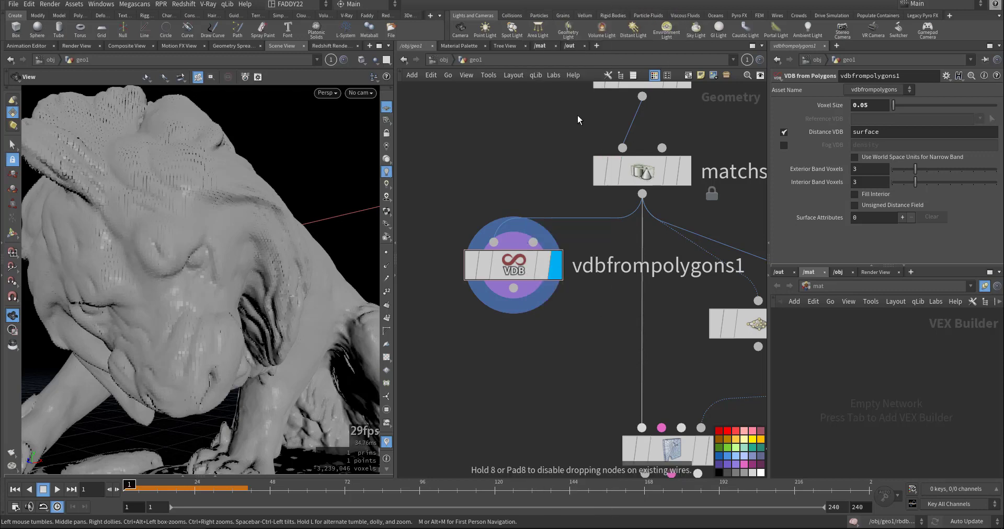
click(516, 333)
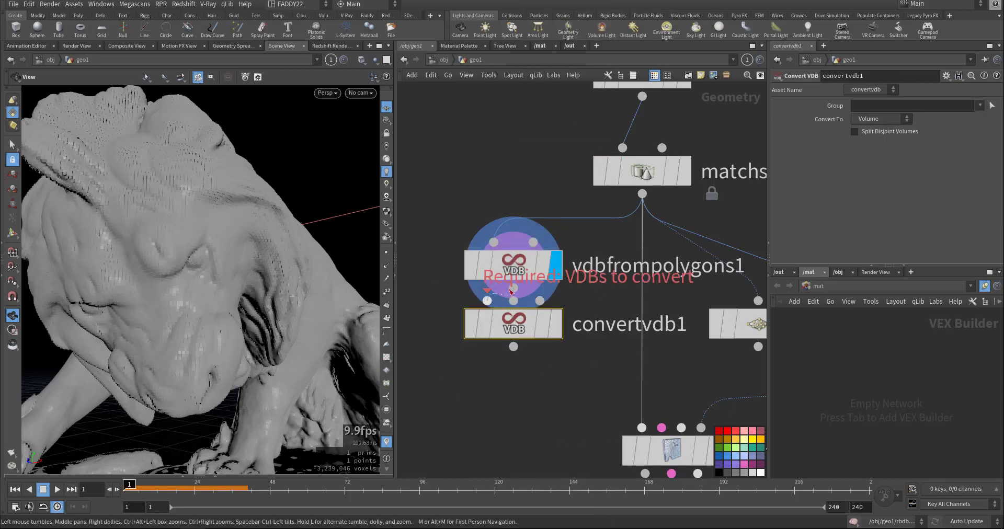
drag(534, 324, 534, 369)
click(555, 371)
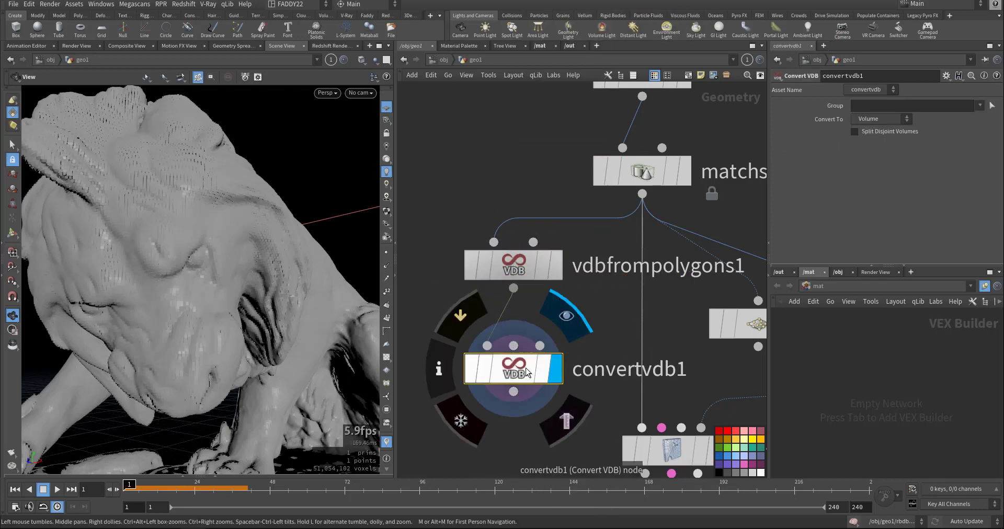
Step: Convert the VDB to polygons with an adaptivity of 0.28
click(876, 152)
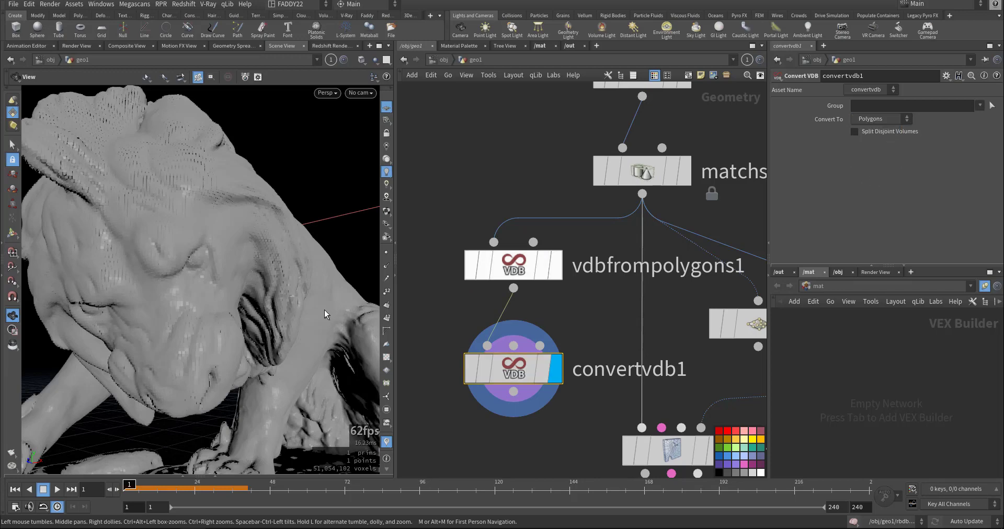
scroll(211, 330, up, 5)
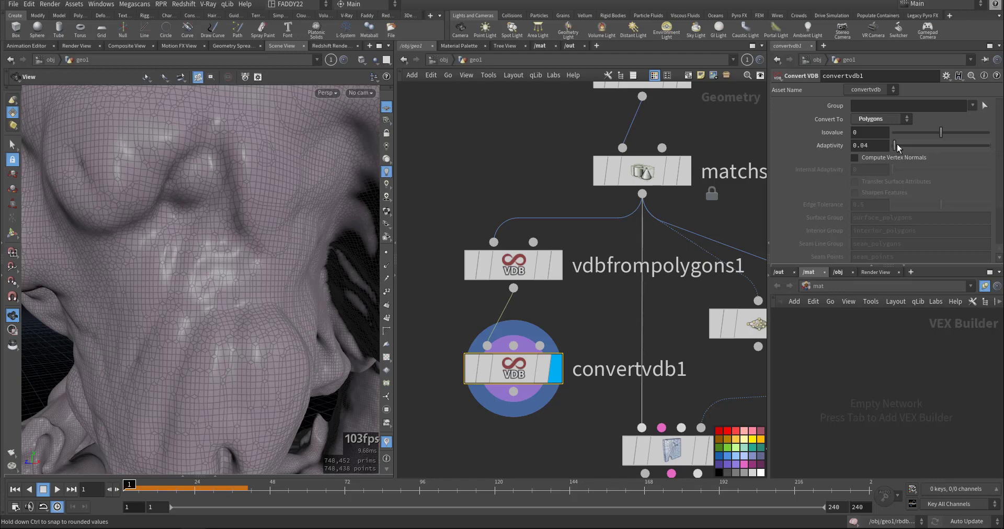
drag(897, 145, 906, 145)
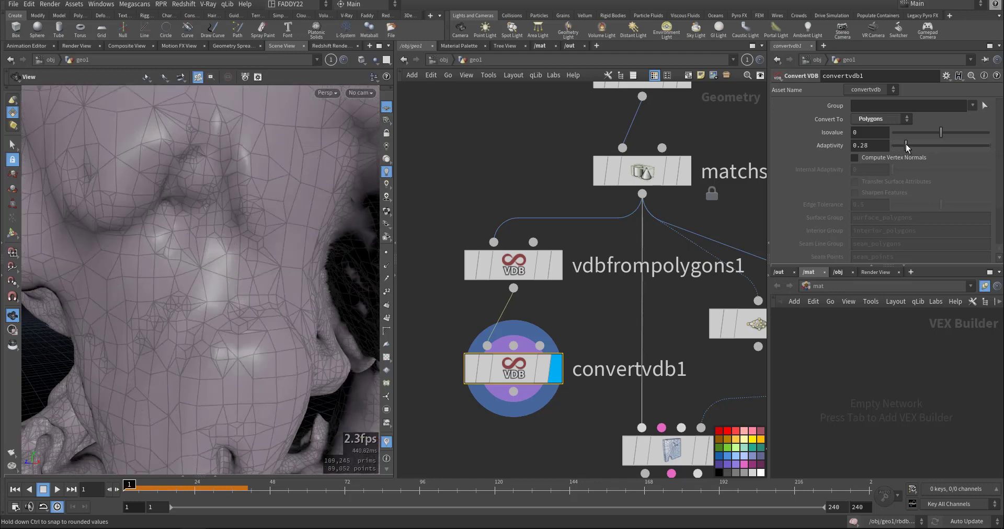
scroll(224, 251, down, 10)
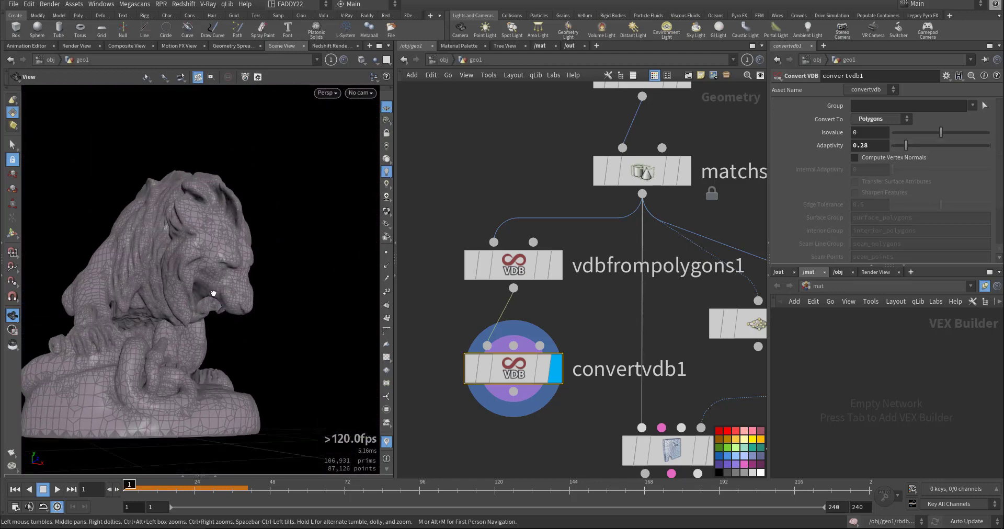
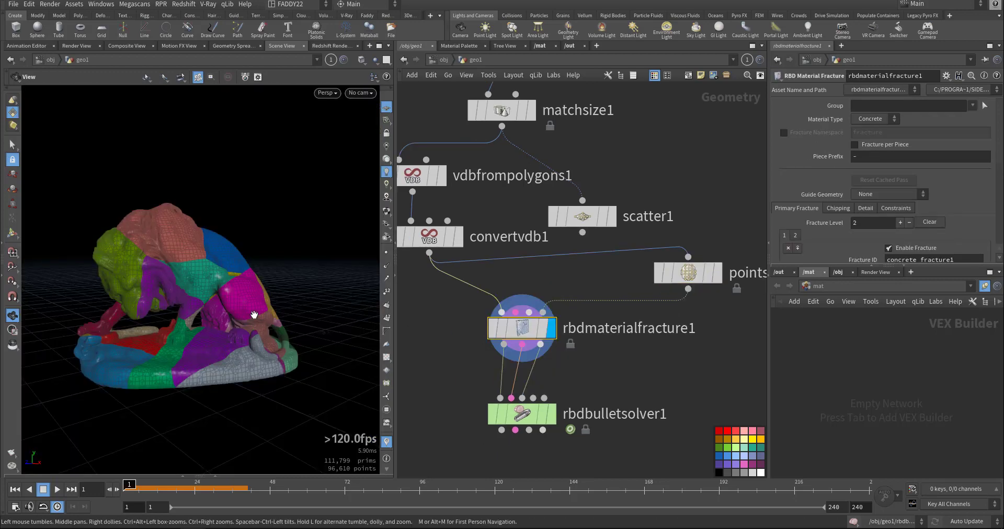
Step: Add an Exploded View node on the fracture's geometry output to inspect the separated lion pieces, and delete it
drag(255, 314, 234, 328)
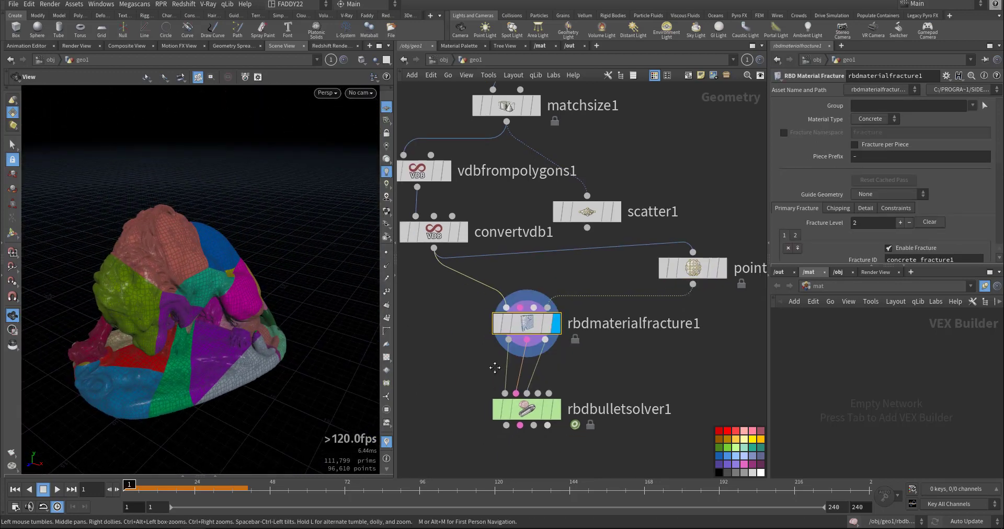
key(Tab)
text(ex)
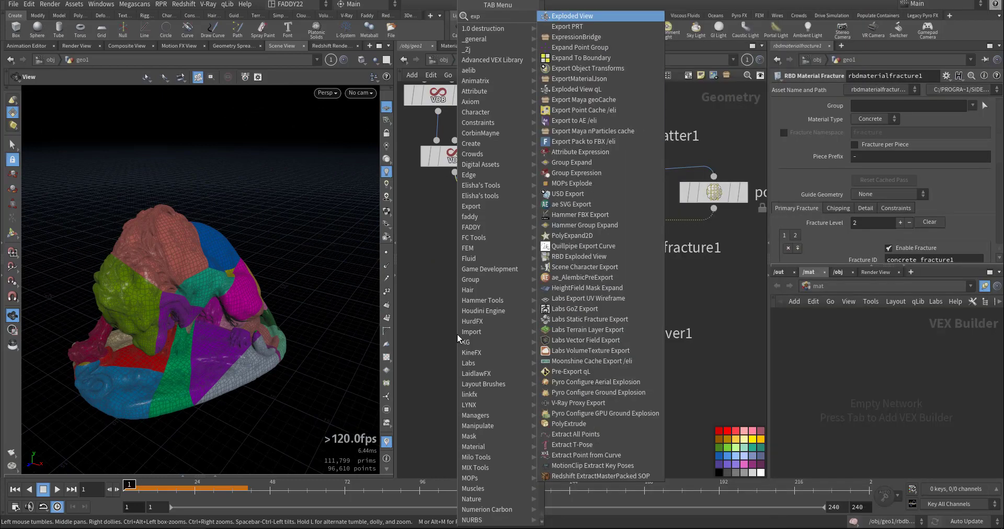
key(Return)
click(477, 366)
click(477, 356)
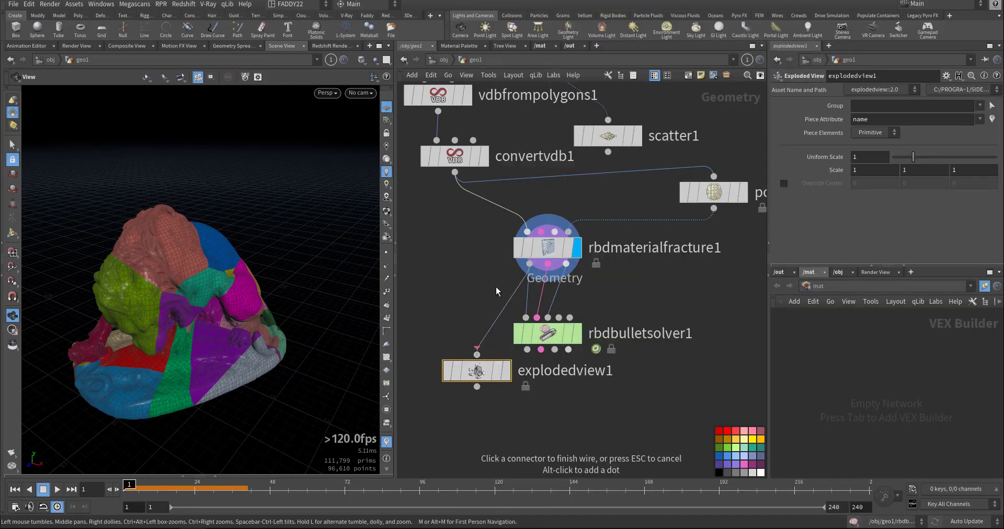
click(530, 264)
click(503, 370)
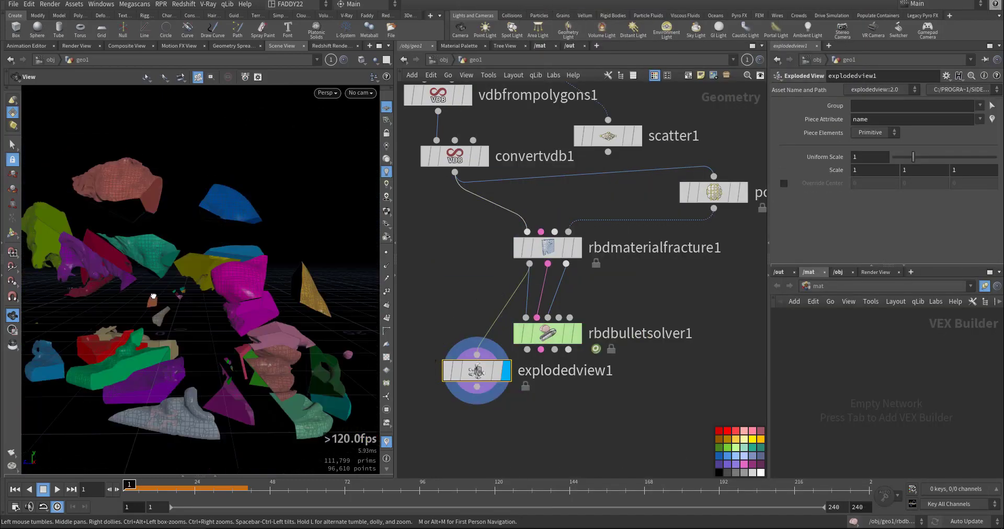
key(Delete)
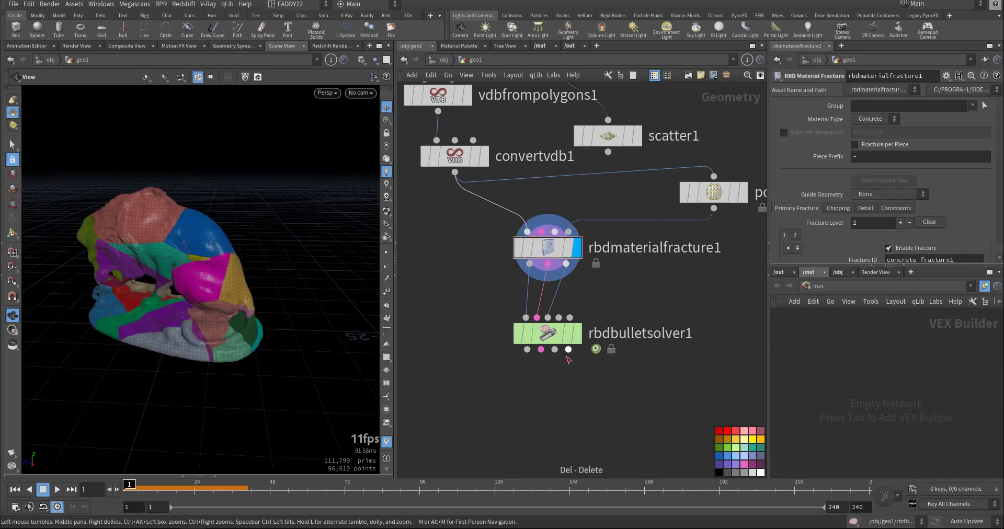
Step: Display the RBD Bullet Solver, play the simulation and return to the first frame
key(r)
click(548, 334)
drag(544, 336, 553, 380)
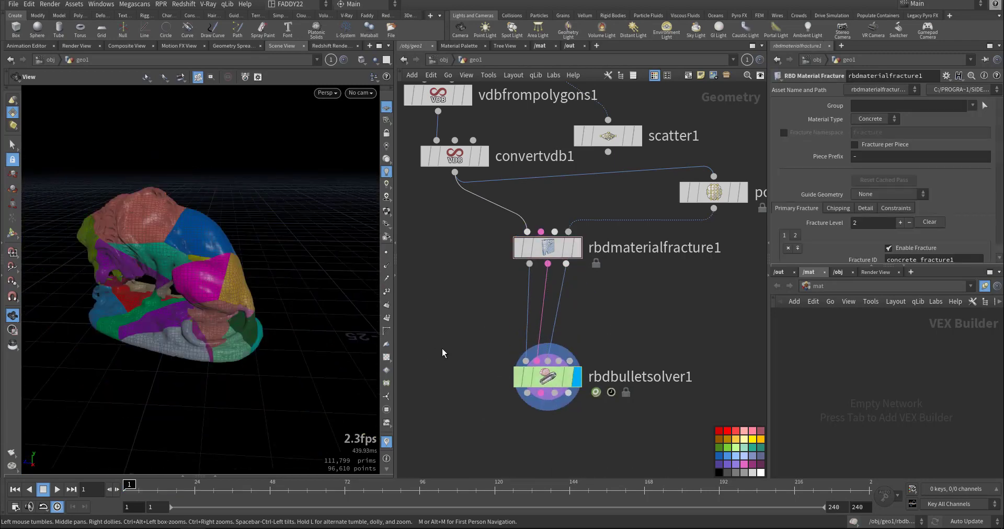
key(Up)
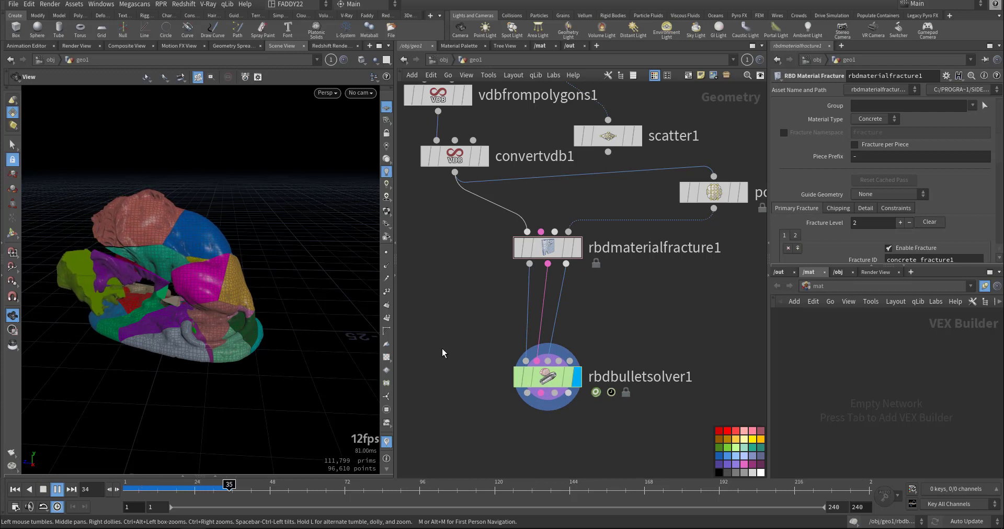
key(ctrl+Up)
Step: Add a Null node wired to the RBD Material Fracture's constraint output and display the constraint network
key(n)
click(444, 349)
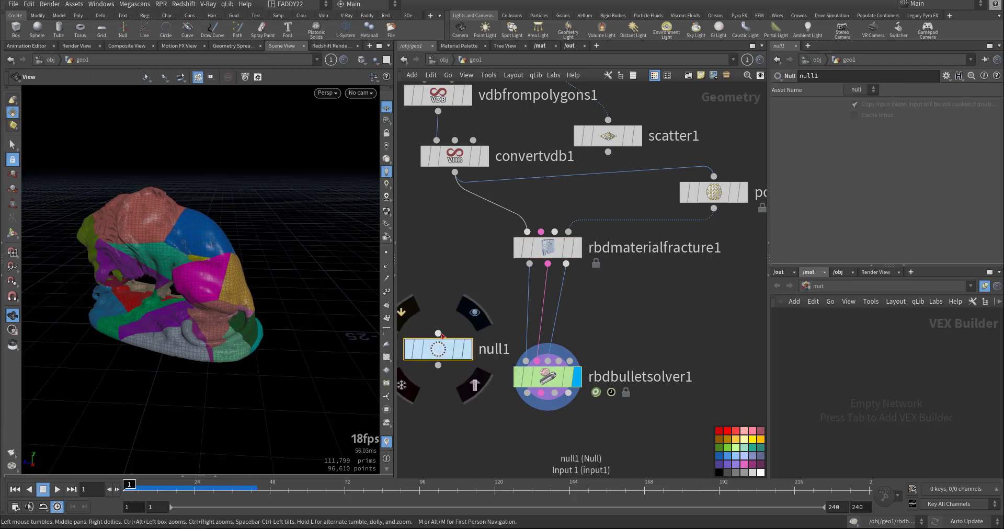
click(438, 333)
click(547, 263)
key(r)
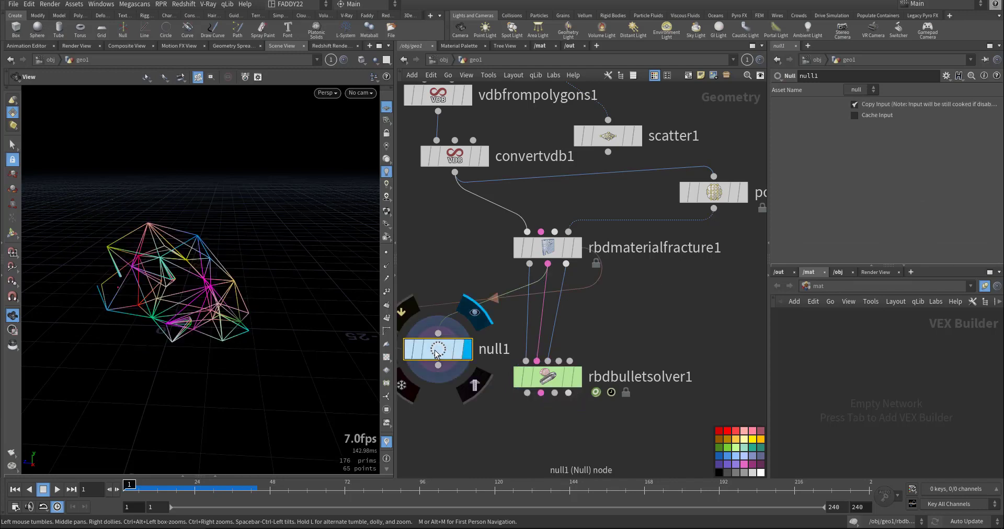
Step: Display RBD Material Fracture with its cell point settings open and switch the scene's update mode to Manual
click(534, 248)
scroll(804, 219, down, 5)
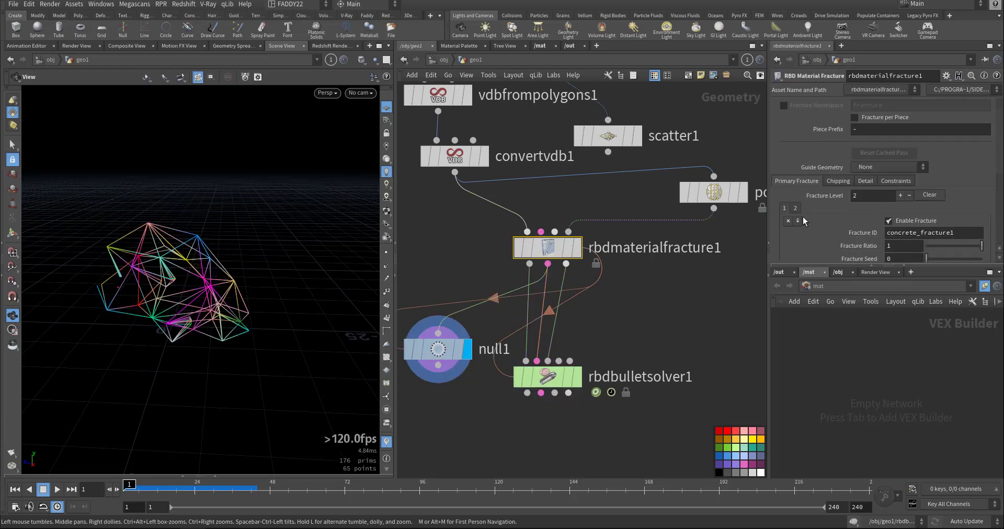
scroll(804, 229, down, 5)
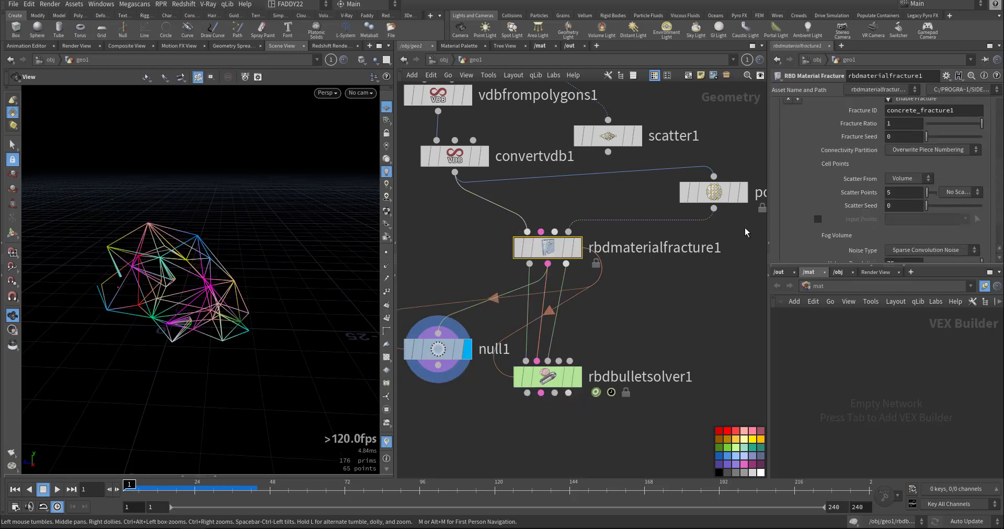
click(577, 247)
scroll(799, 236, down, 3)
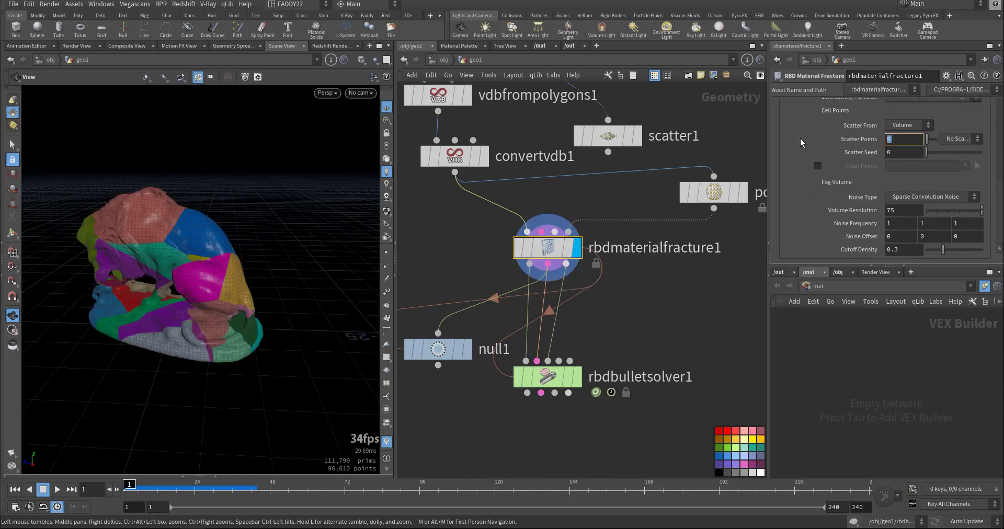
click(965, 522)
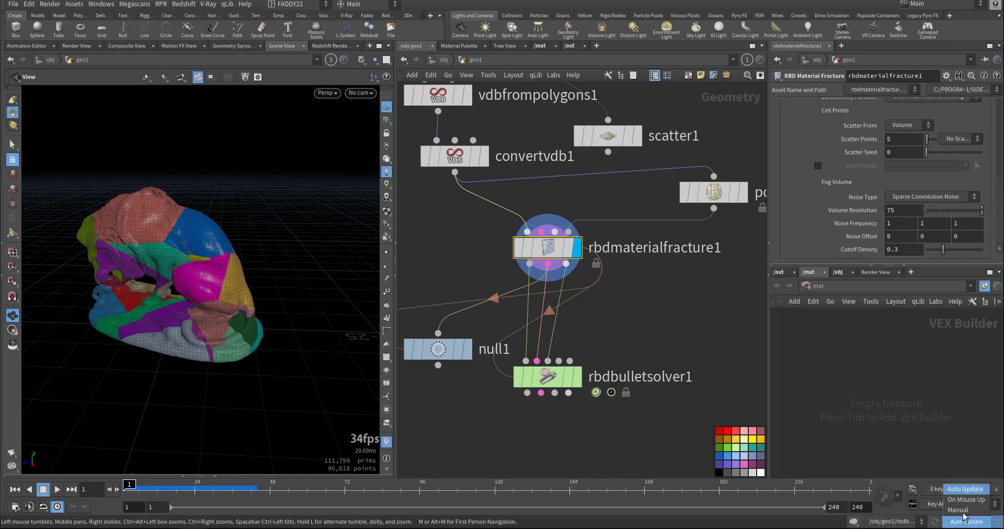
click(963, 515)
Step: Set the fracture's Scatter Points to 0, enable Input Points, and restore the Auto Update mode
drag(901, 140, 859, 142)
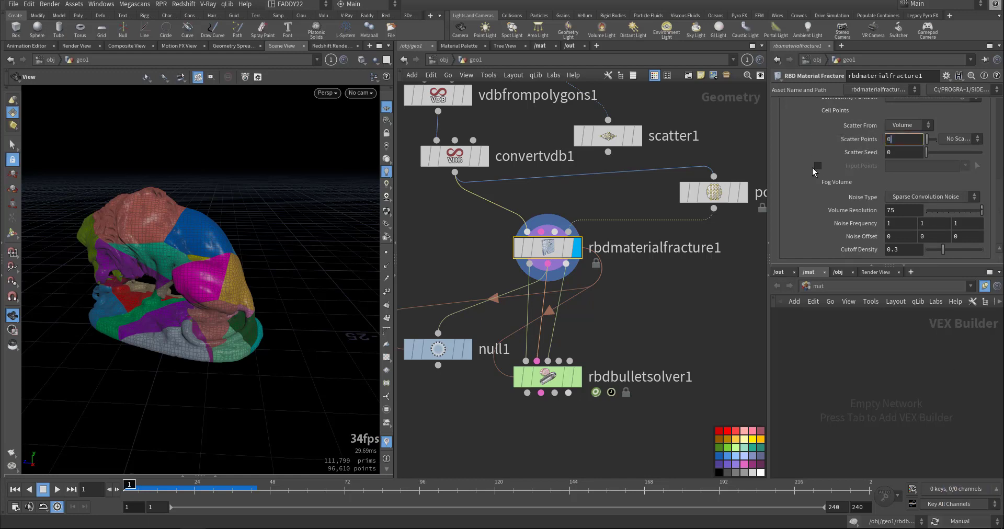
click(817, 167)
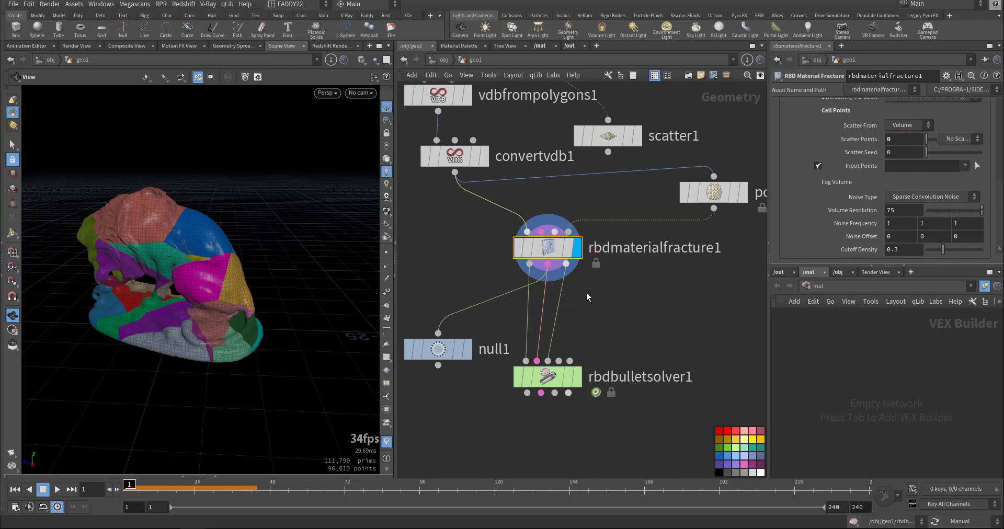
click(957, 522)
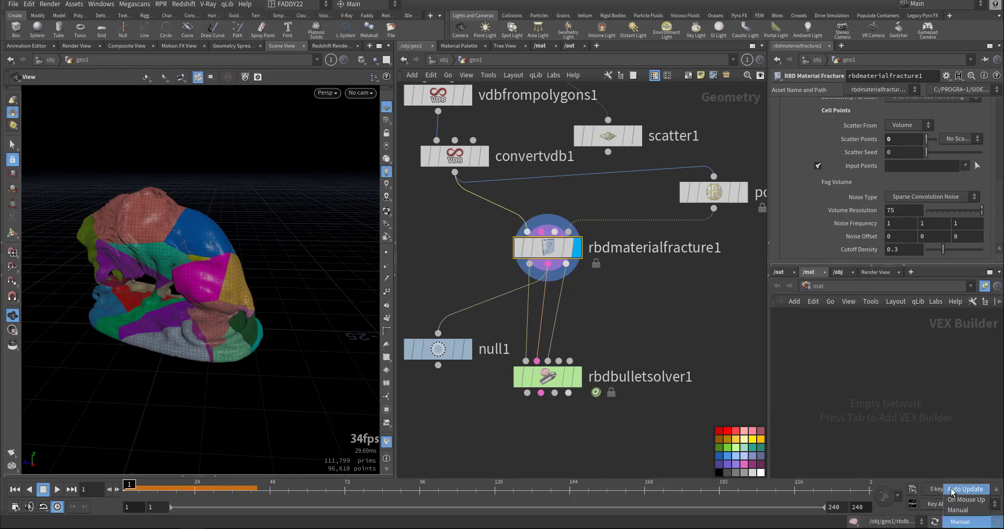
click(952, 491)
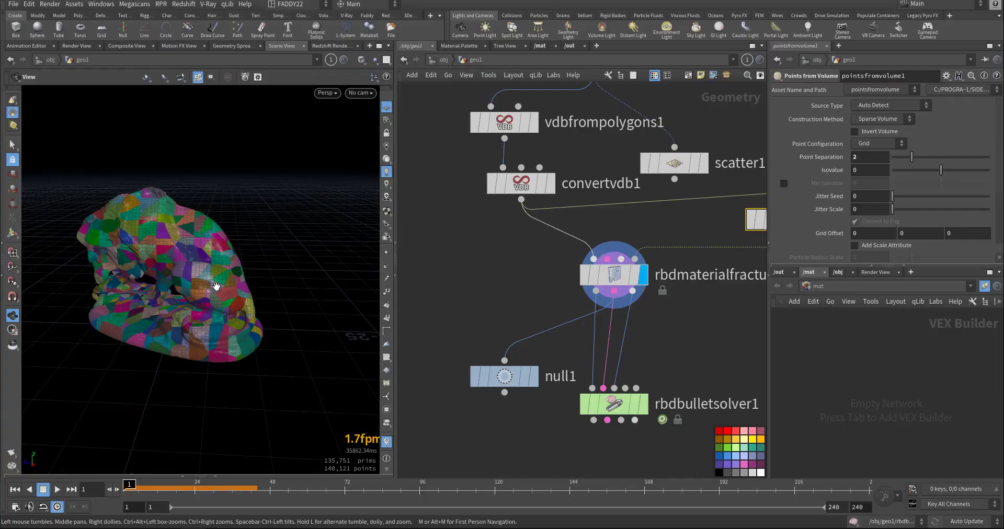
Step: Display the RBD Bullet Solver, play the simulation of the newly fractured lion from several angles and return to the first frame
drag(216, 287, 335, 283)
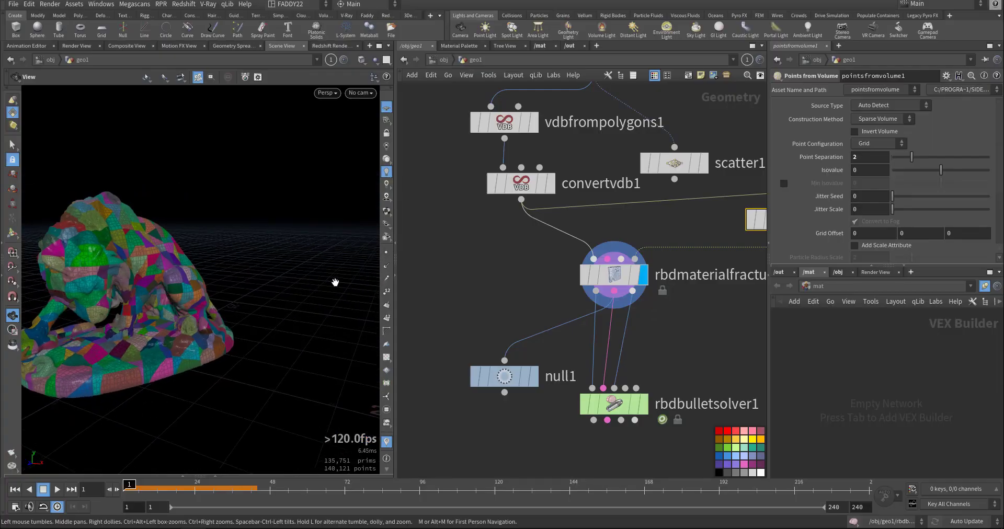
click(642, 403)
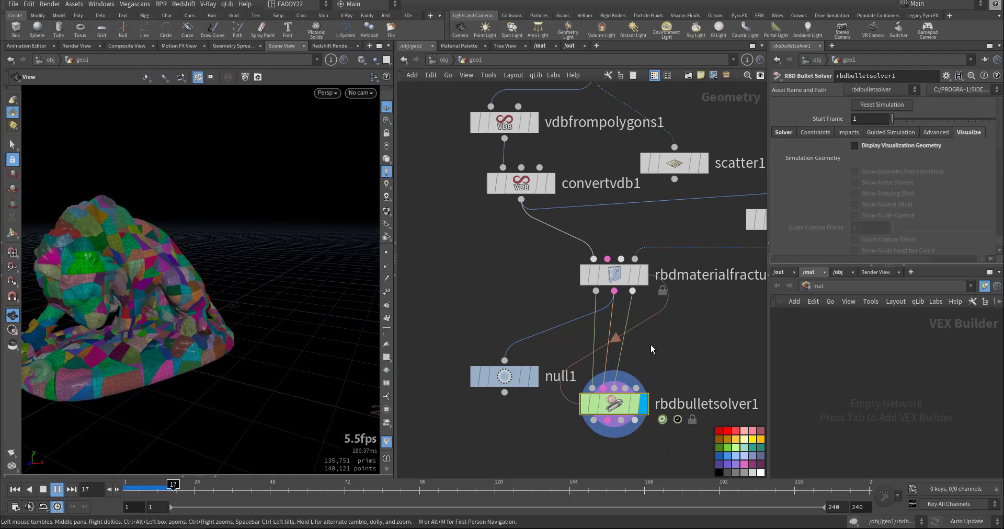
key(Up)
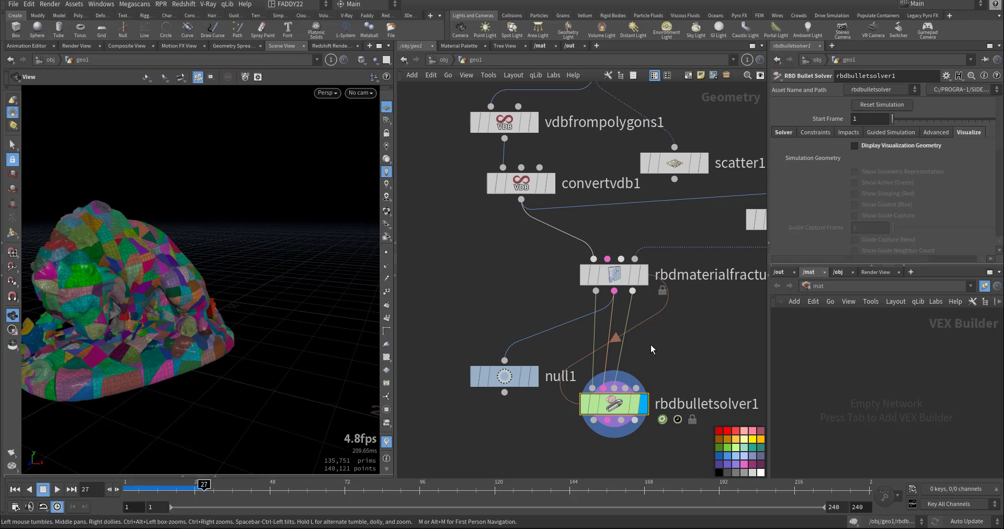
key(ctrl+Up)
drag(301, 350, 214, 352)
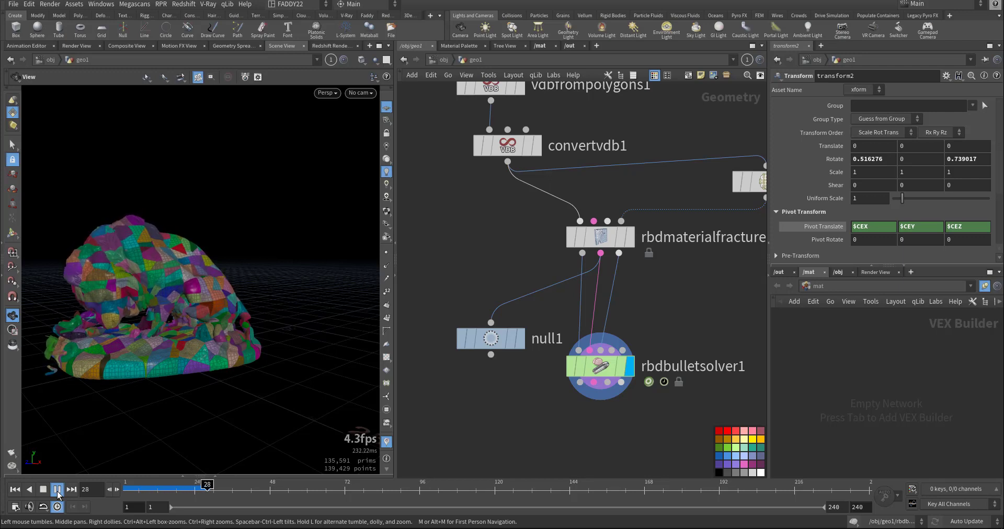
click(16, 490)
Step: Set the Primary Strength of the RBD Material Fracture's glue constraints to 50000, replay the simulation and return to the first frame
click(599, 238)
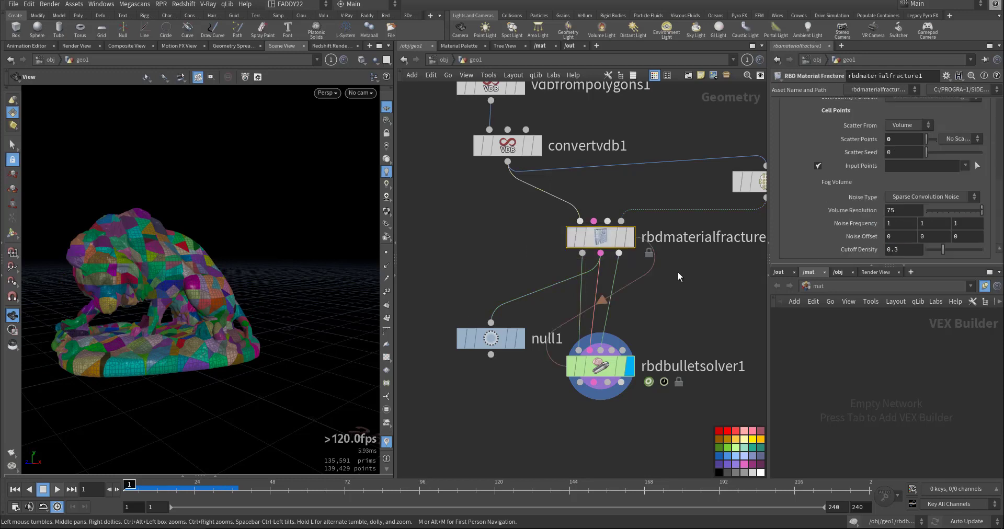
scroll(819, 200, up, 5)
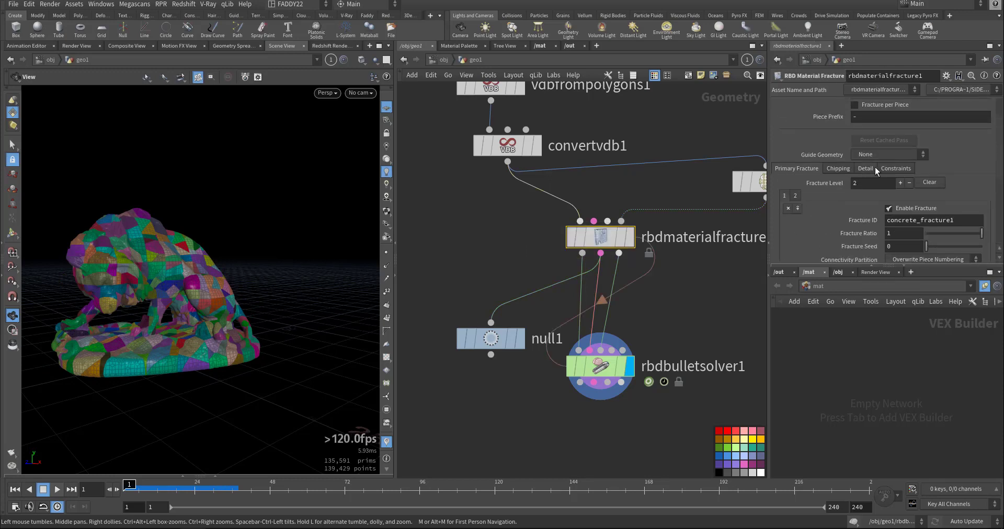
click(889, 168)
scroll(820, 227, down, 3)
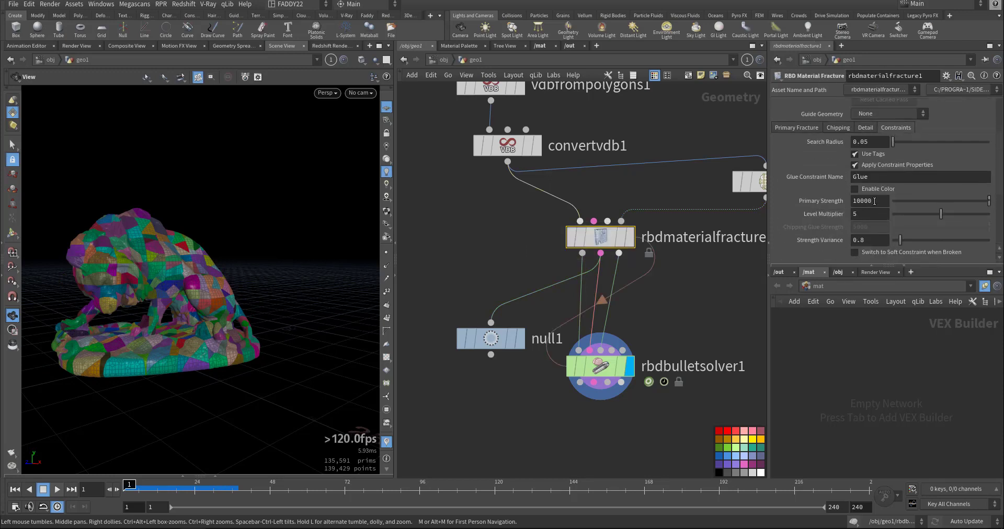
text(5)
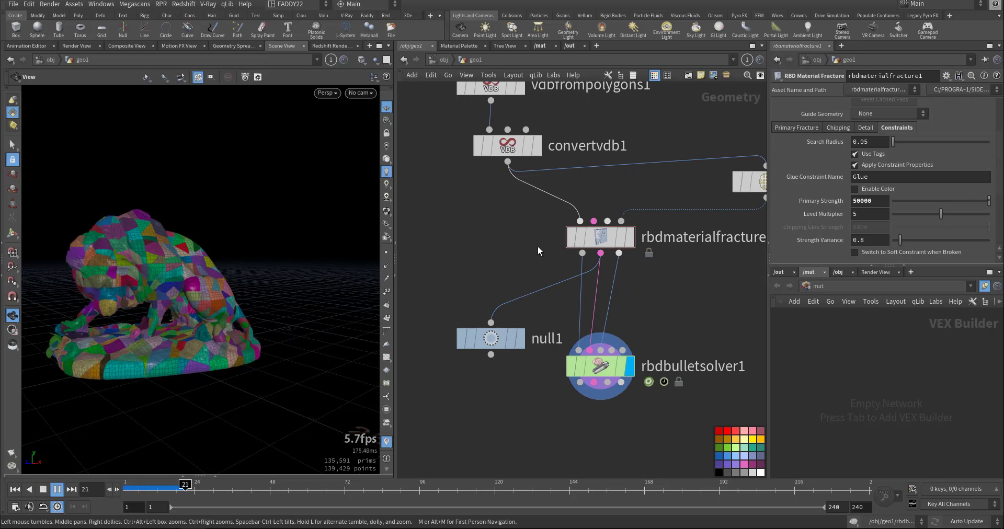
key(ctrl+Up)
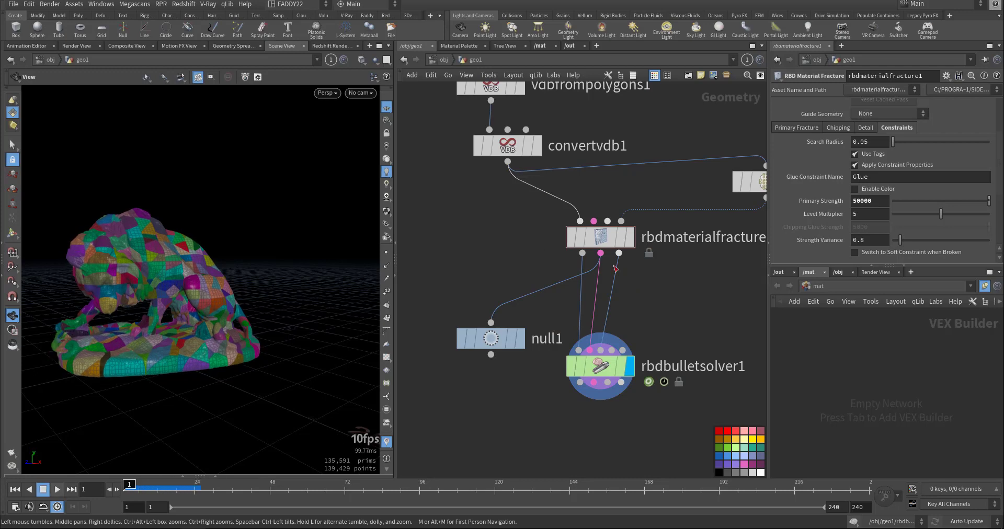
Step: Go inside the RBD Bullet Solver to its forces network and look through the available solver nodes
double_click(613, 368)
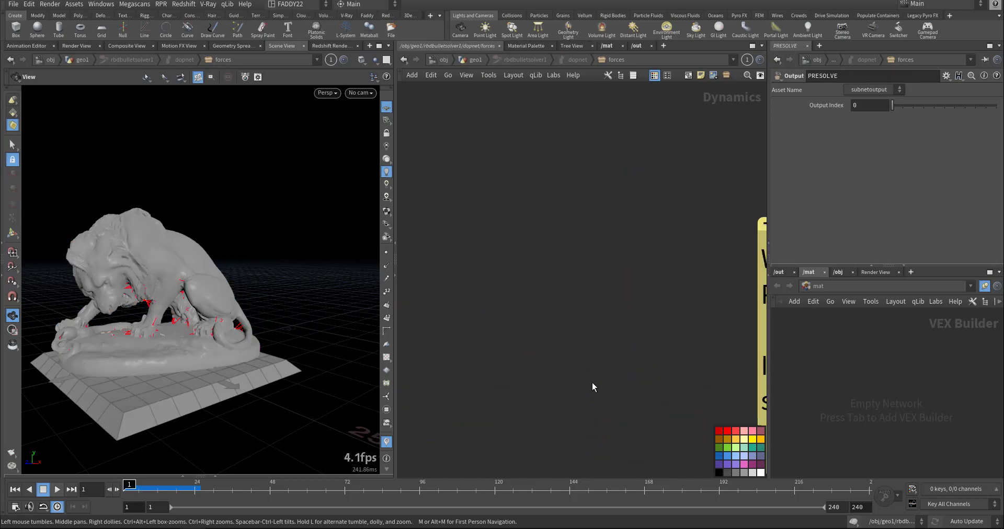
key(Tab)
text(so)
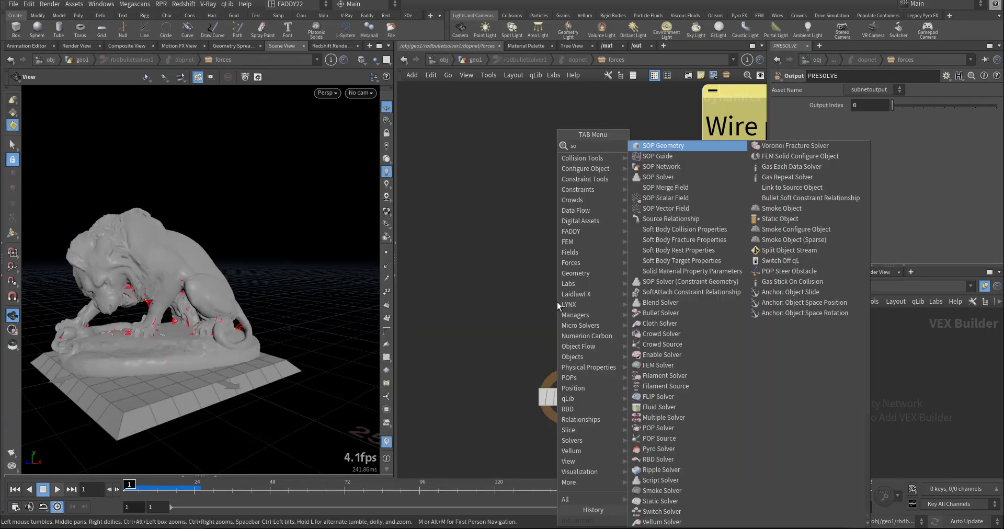
text(lv)
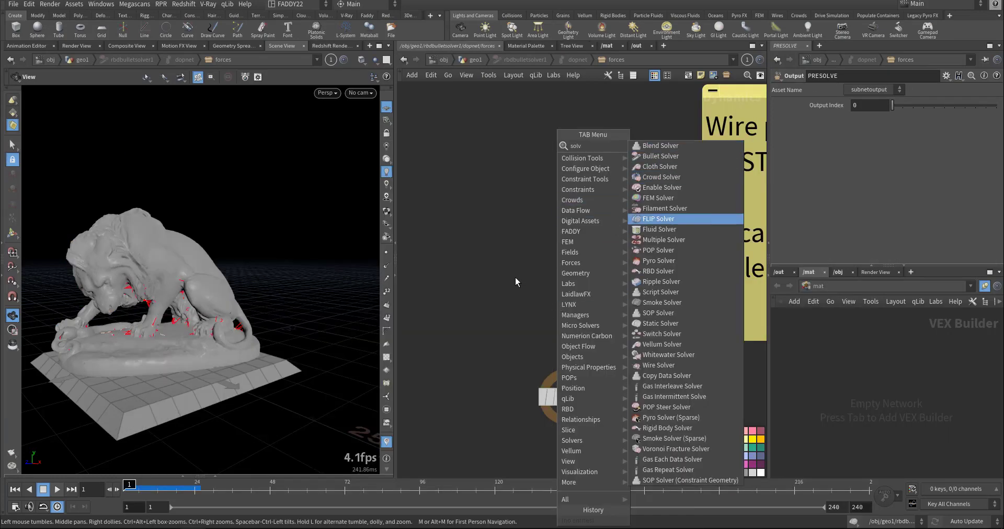
key(Escape)
Step: Add a plain SOP Solver node above the POSTSOLVE output and go inside it
key(Tab)
text(sop)
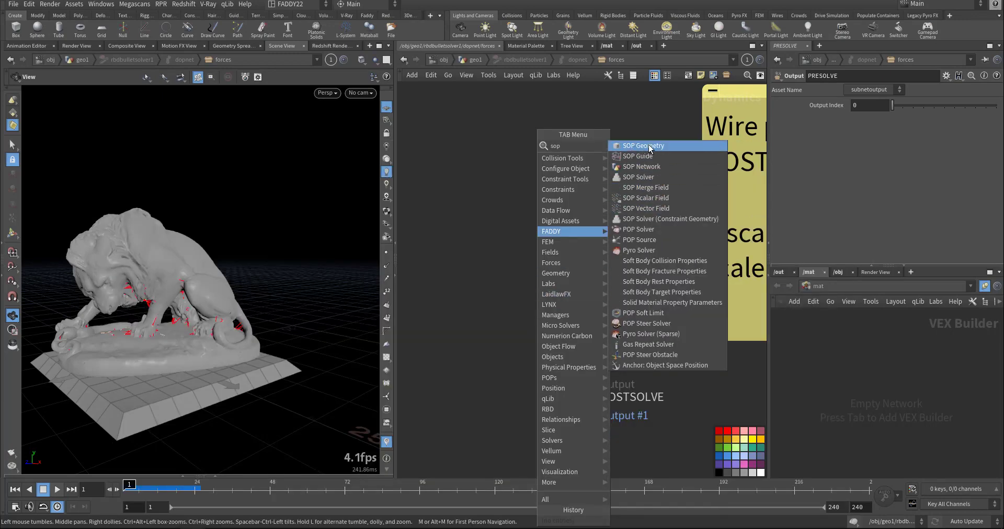
click(638, 177)
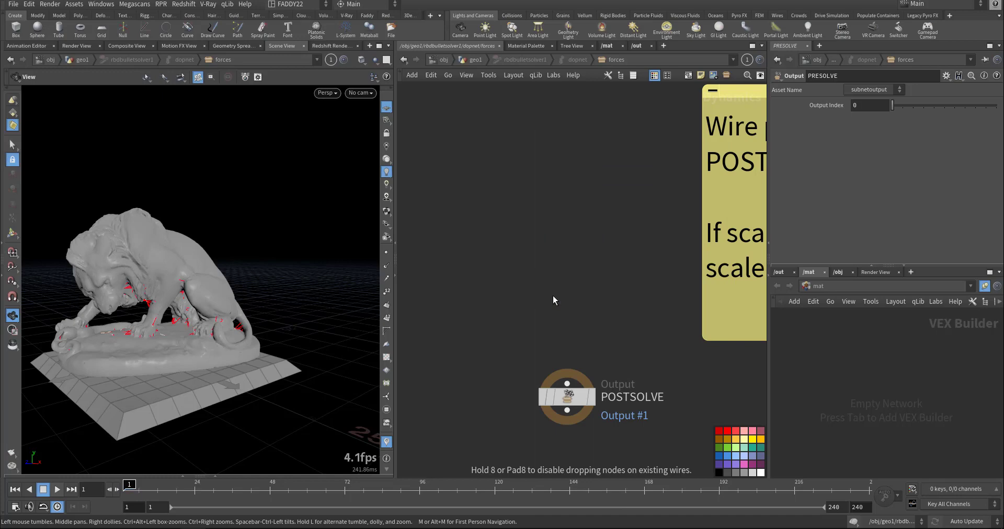
click(553, 296)
double_click(551, 294)
Step: Display the SOP Solver's relationship_geometry node, return to the forces network and delete the plain SOP Solver
click(610, 283)
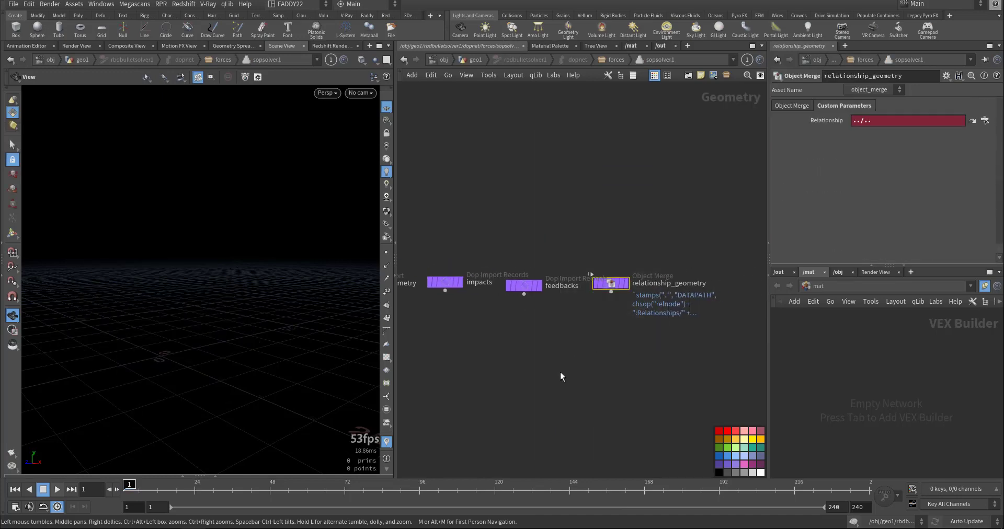
click(626, 283)
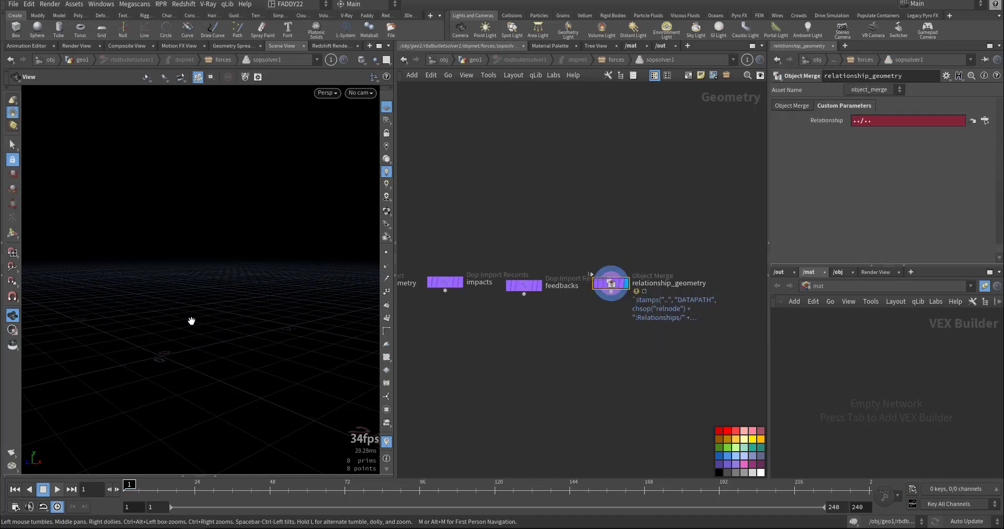
drag(191, 321, 233, 349)
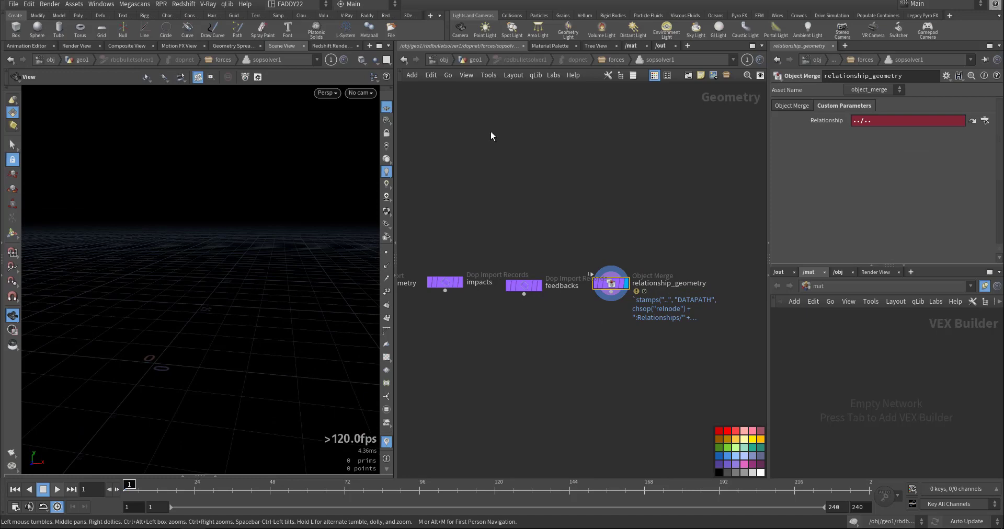
click(406, 61)
key(Delete)
Step: Add a SOP Solver (Constraint Geometry) node in the forces network and wire its output into POSTSOLVE
key(Tab)
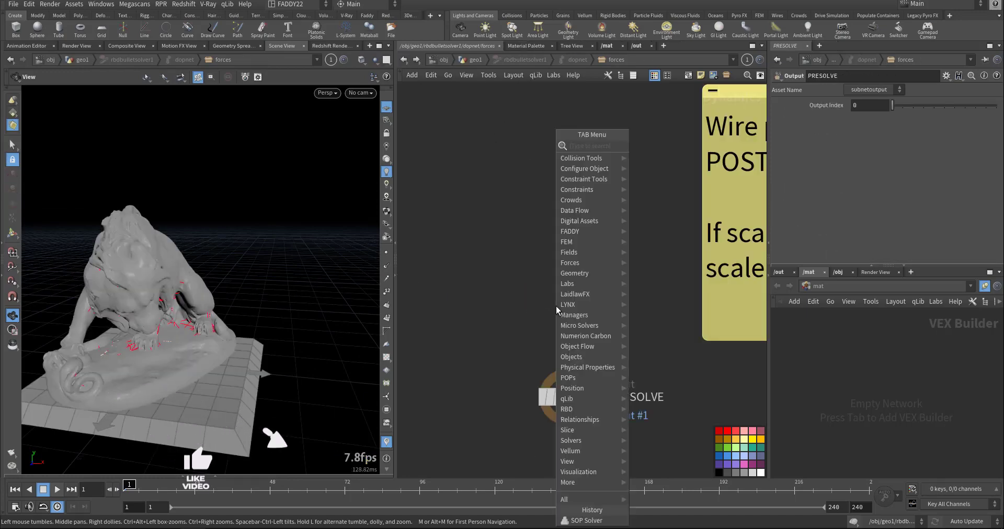
text(sop)
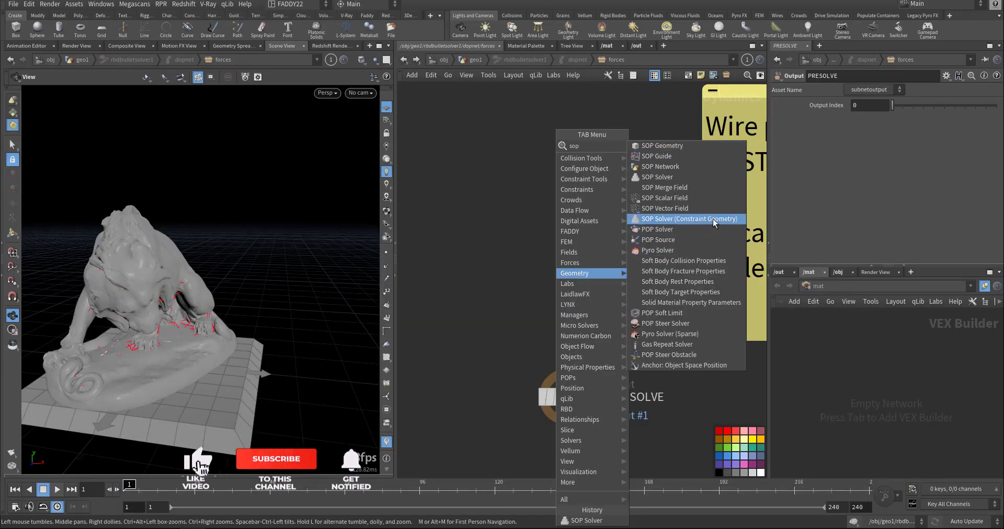
click(651, 226)
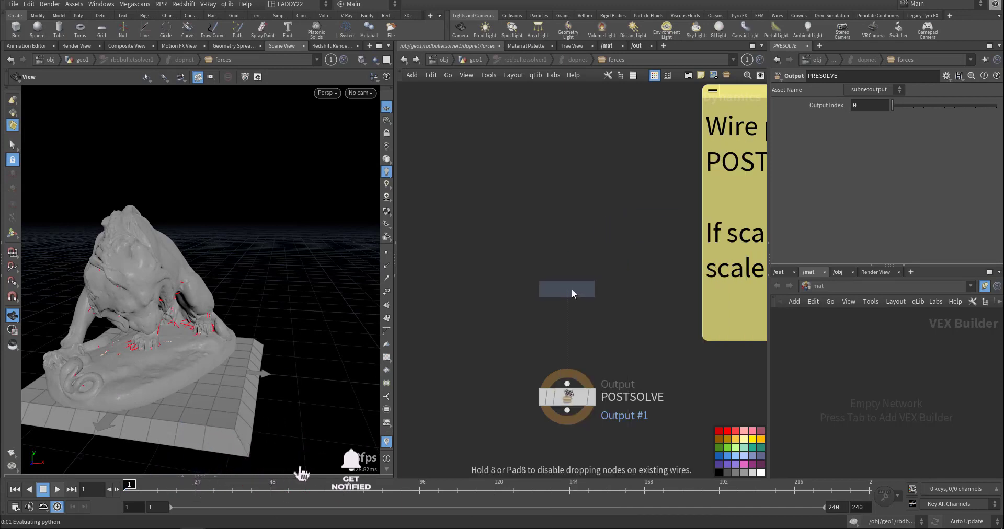
click(572, 290)
scroll(580, 305, up, 3)
mouse_move(553, 294)
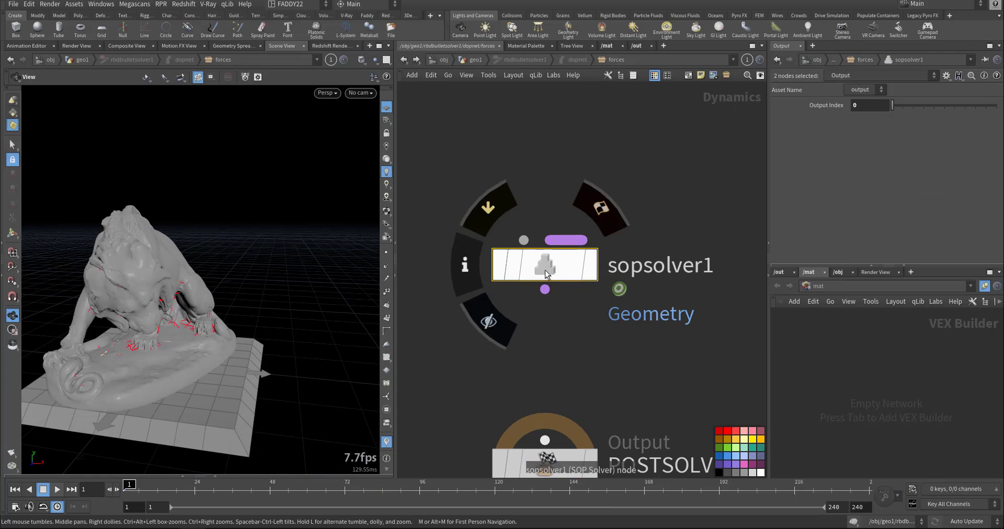
drag(546, 289, 545, 441)
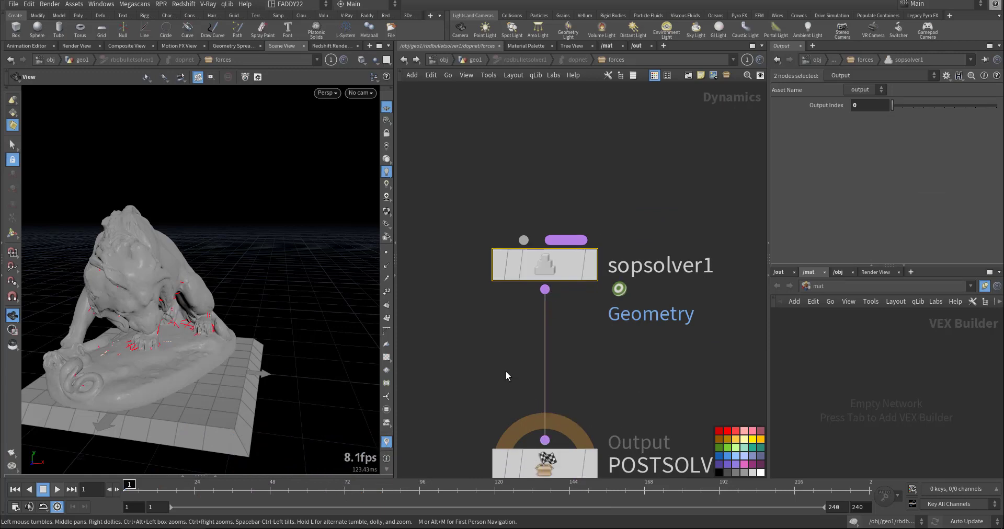
Step: Go inside the constraint SOP Solver and examine the lion geometry it imports
double_click(541, 277)
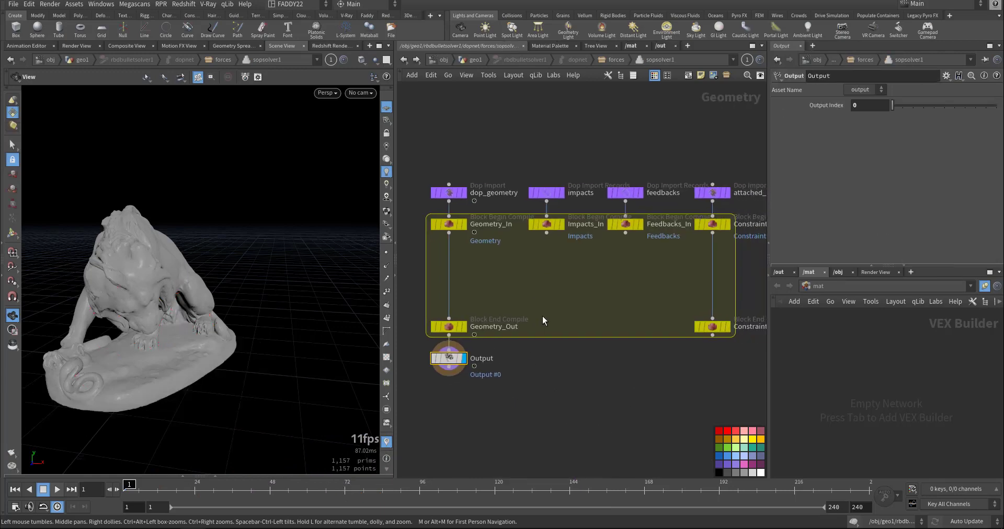
drag(162, 342, 137, 316)
middle_drag(136, 316, 235, 314)
right_drag(226, 315, 284, 307)
middle_drag(281, 306, 242, 311)
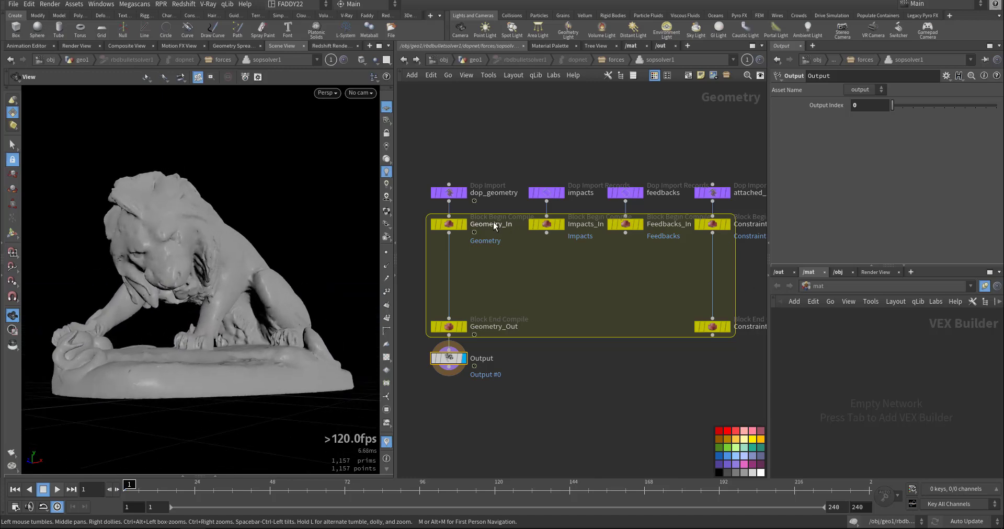
Step: Display the constraint end block inside the SOP Solver and examine the lion's constraint network from several angles
click(727, 327)
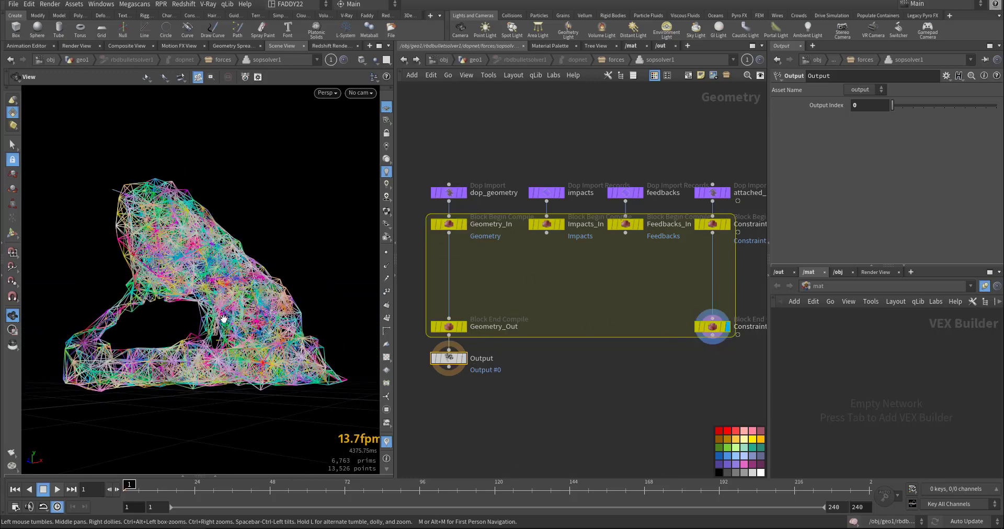
mouse_move(222, 316)
mouse_down()
mouse_move(257, 326)
mouse_move(168, 325)
mouse_move(223, 327)
mouse_up()
click(463, 327)
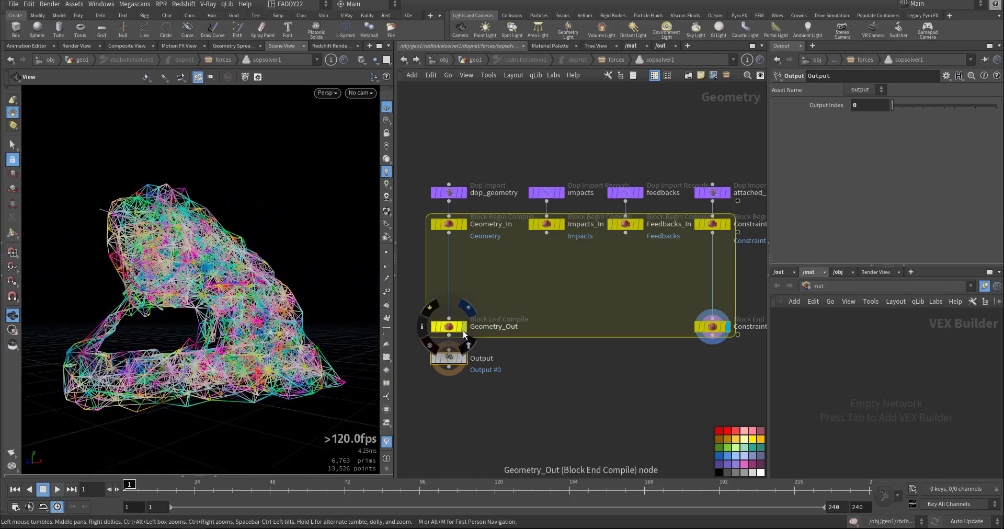
click(727, 327)
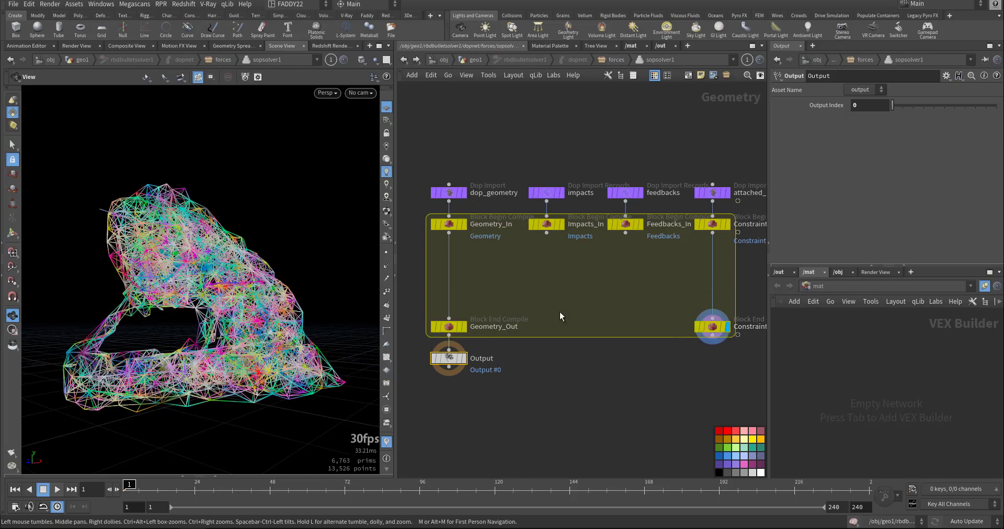
mouse_move(257, 325)
mouse_down()
mouse_move(313, 331)
mouse_move(229, 333)
mouse_move(244, 334)
mouse_up()
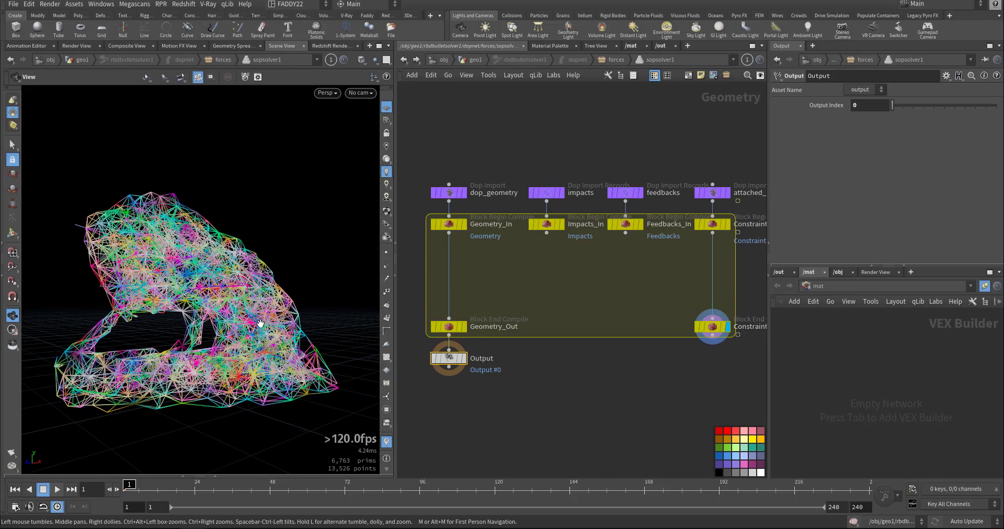
drag(212, 300, 237, 317)
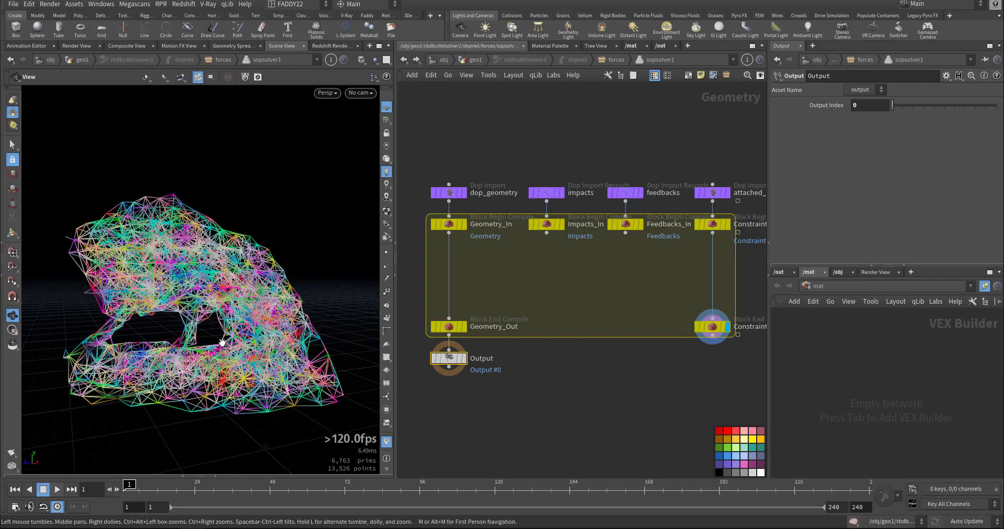
Step: Return to geo1, move null1 clear of the fracture nodes, rewire it to the convertvdb1 output and display it
click(476, 61)
middle_drag(462, 255, 555, 250)
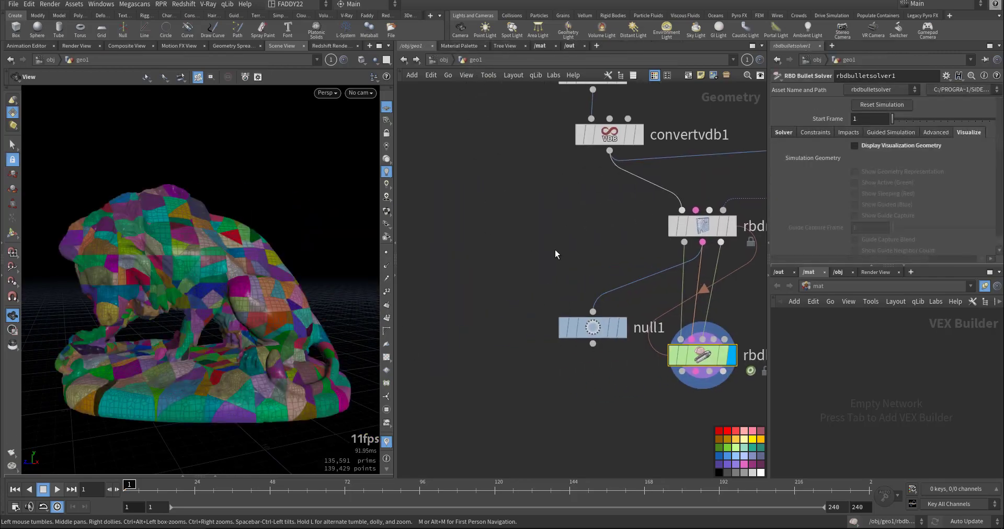
scroll(624, 314, down, 5)
drag(627, 365, 481, 314)
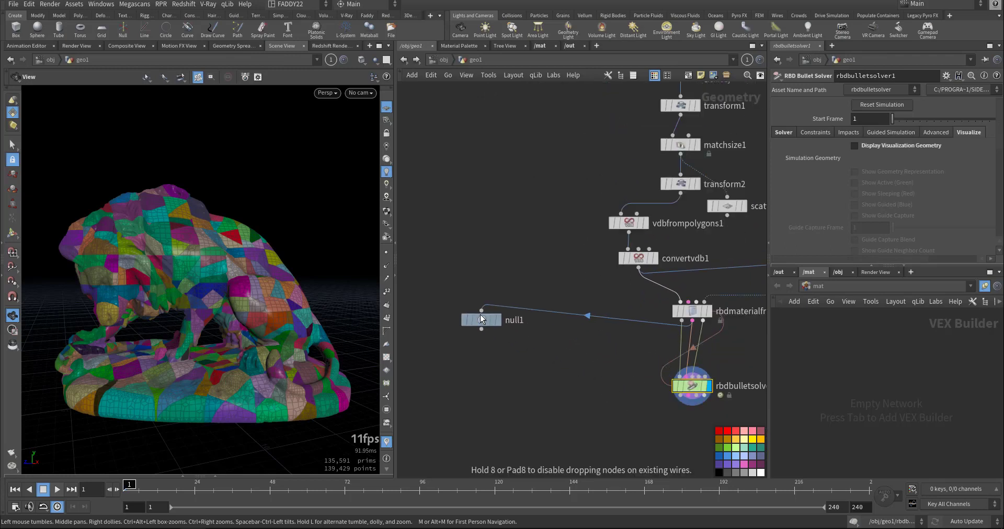
drag(561, 340, 571, 339)
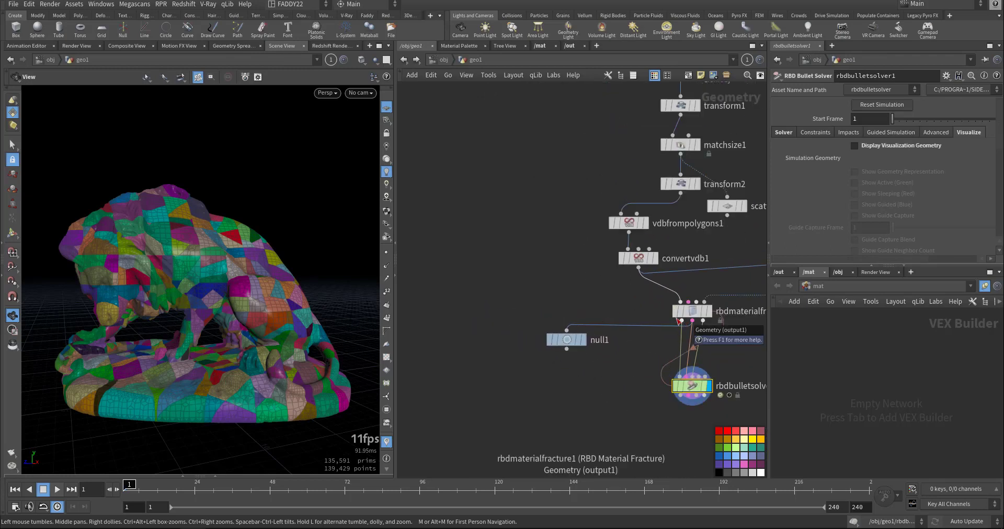
click(638, 268)
click(567, 330)
click(582, 340)
click(573, 343)
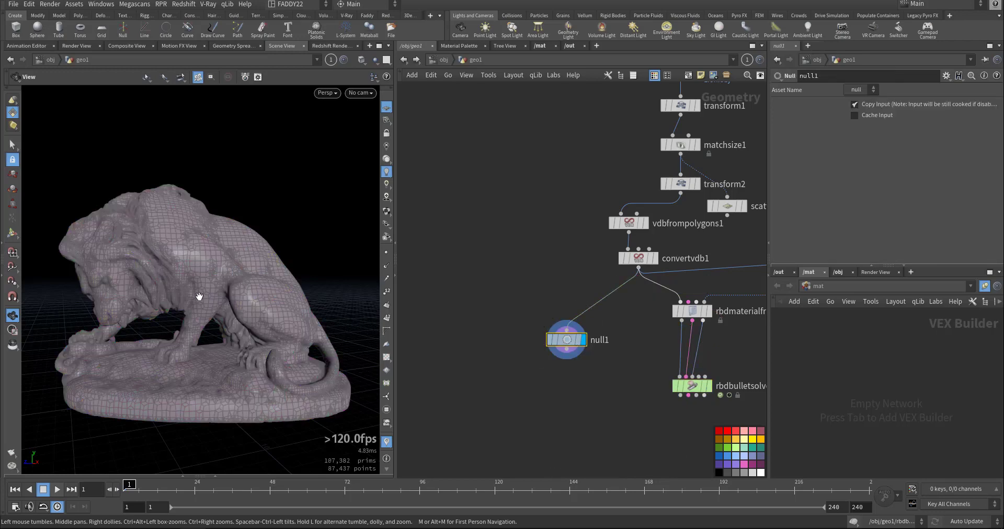
Step: Add an FC Infection node below null1 in the geo1 network
mouse_move(455, 349)
middle_down()
mouse_move(455, 293)
mouse_move(478, 318)
middle_up()
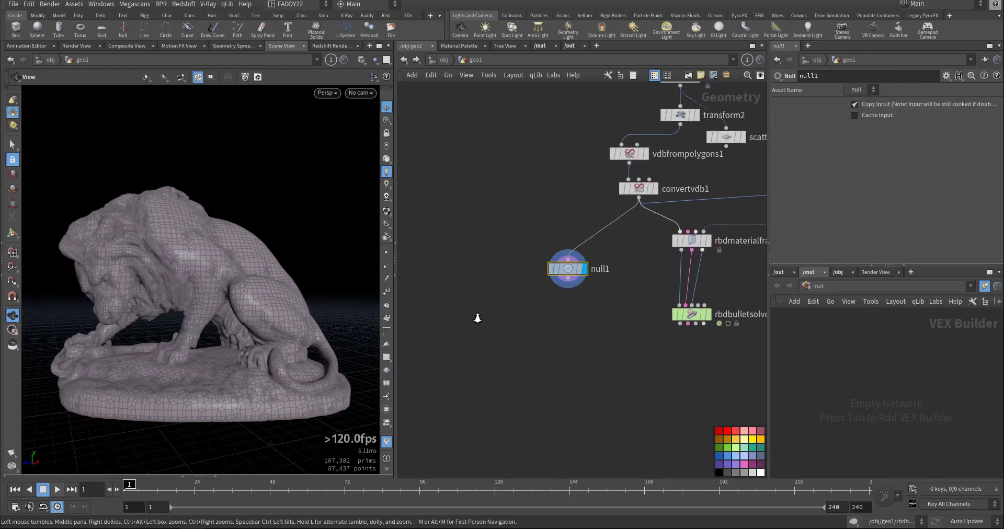
key(Tab)
mouse_move(516, 164)
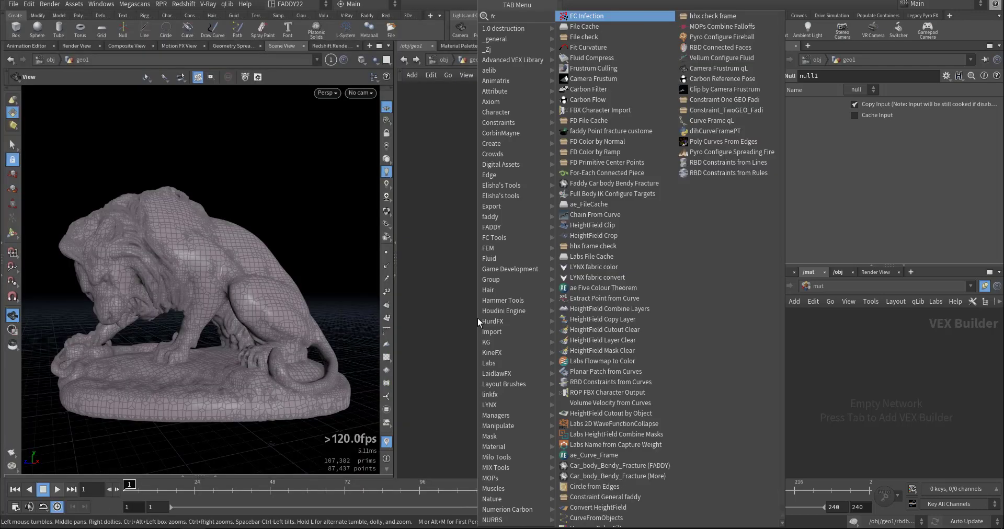
click(630, 26)
click(520, 340)
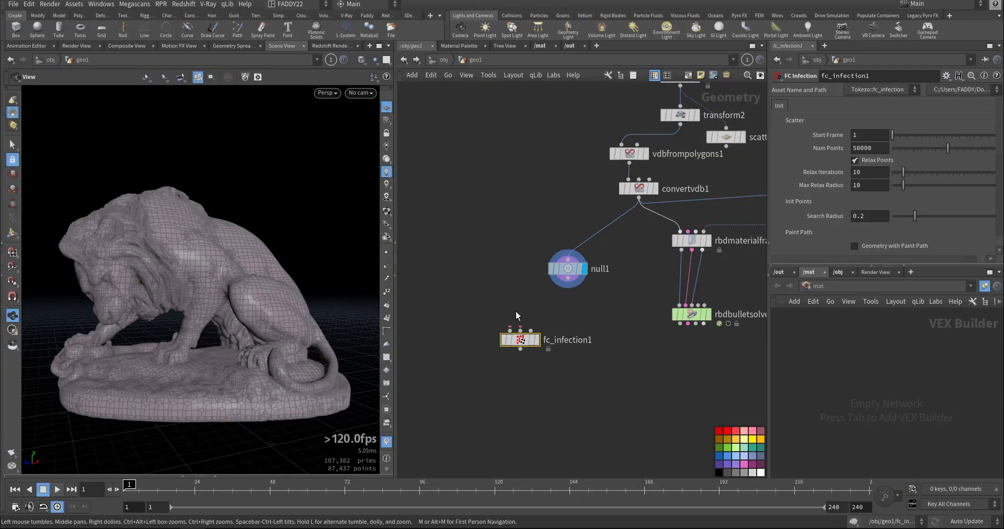
Step: With null1 as the source, select the points at the top of the lion's back and delete them with a Blast
click(568, 268)
key(s)
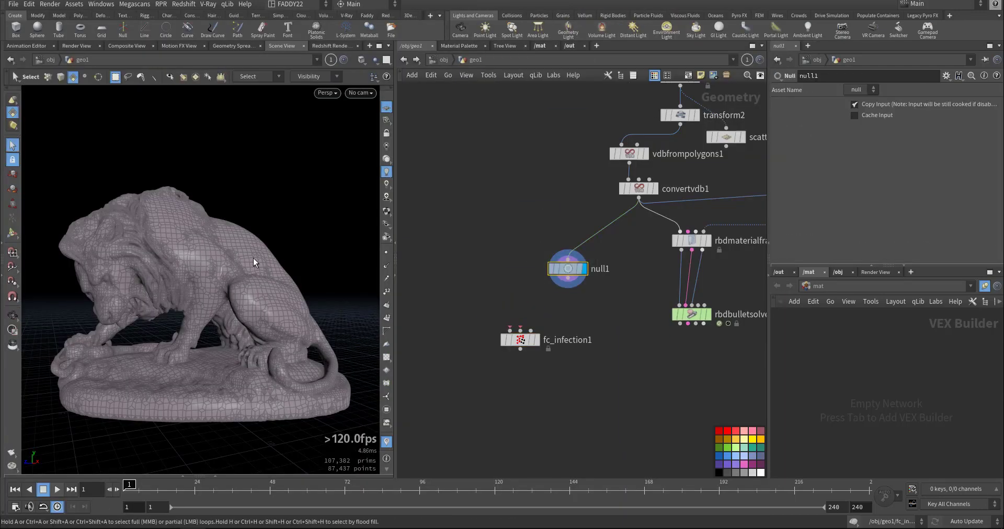
drag(143, 172, 198, 190)
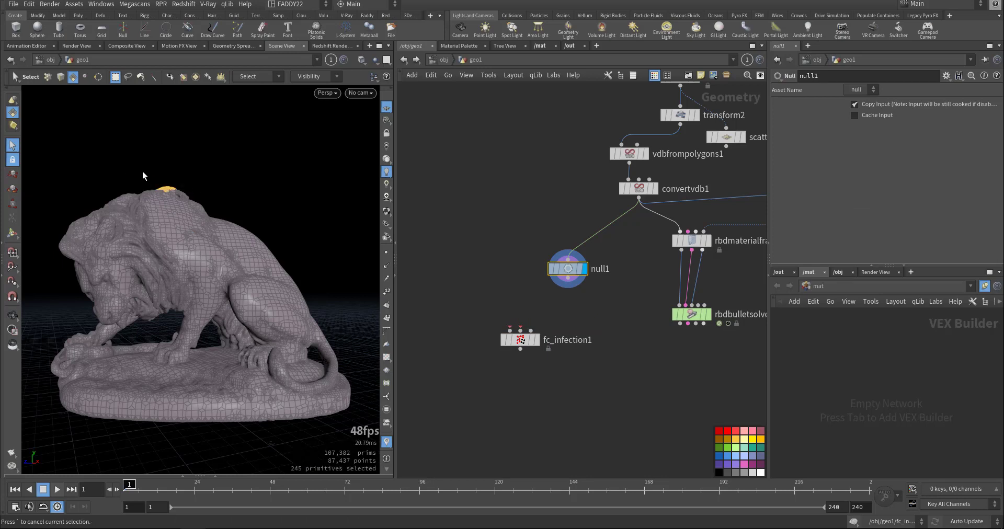
right_click(12, 113)
click(31, 114)
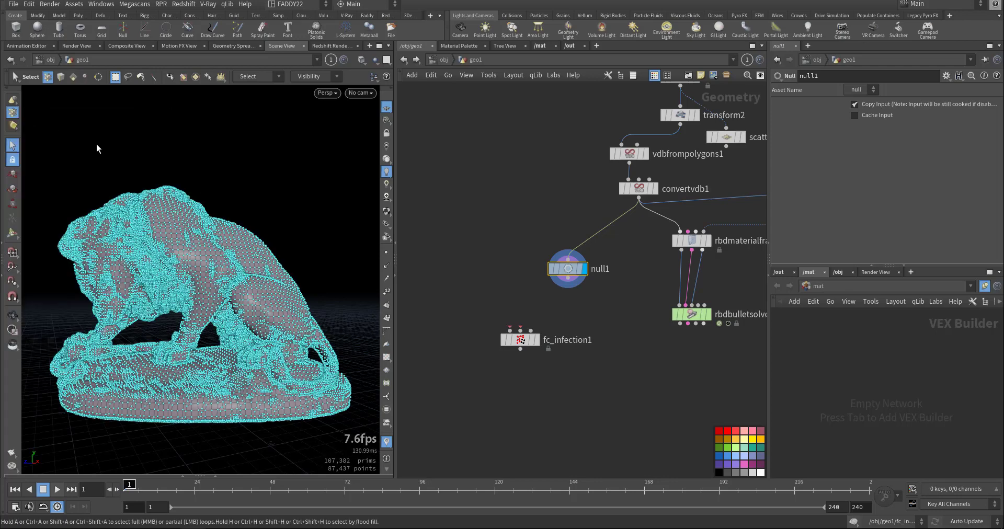
drag(186, 192, 189, 185)
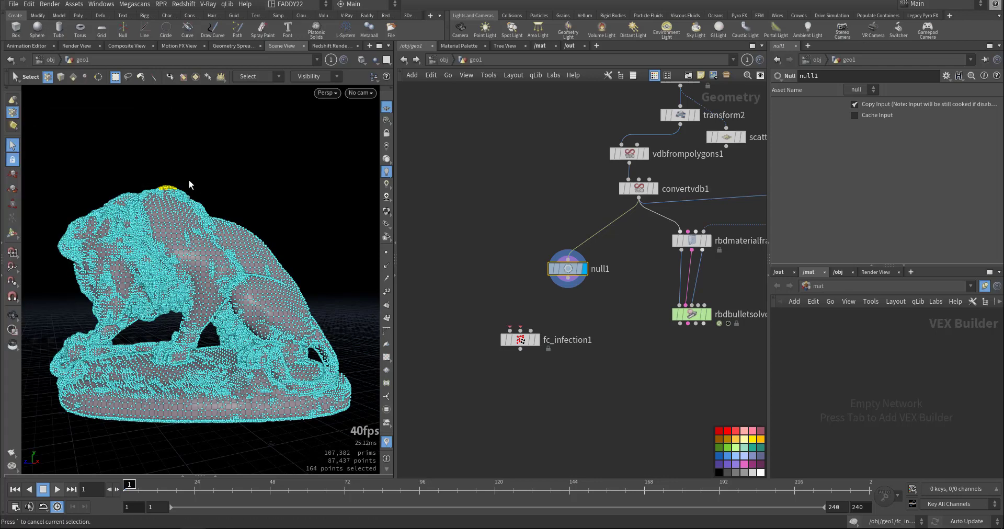
key(Delete)
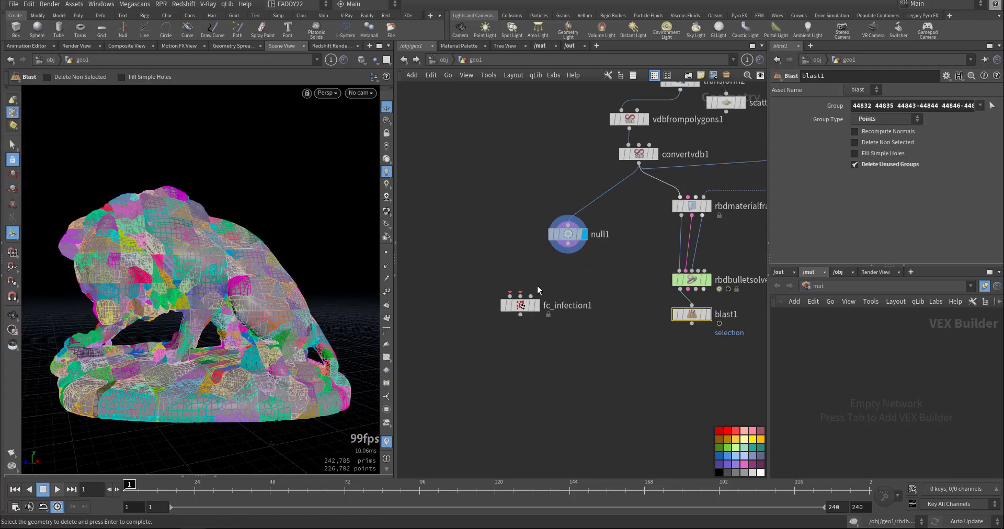
Step: Move blast1 under null1, wire null1's output into it and display blast1
scroll(518, 282, down, 2)
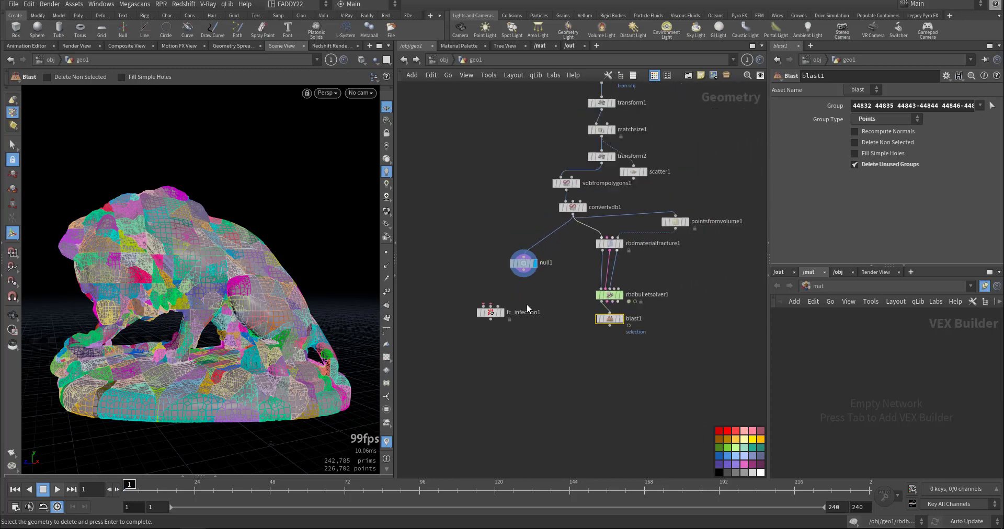
drag(610, 322, 495, 294)
scroll(515, 287, up, 3)
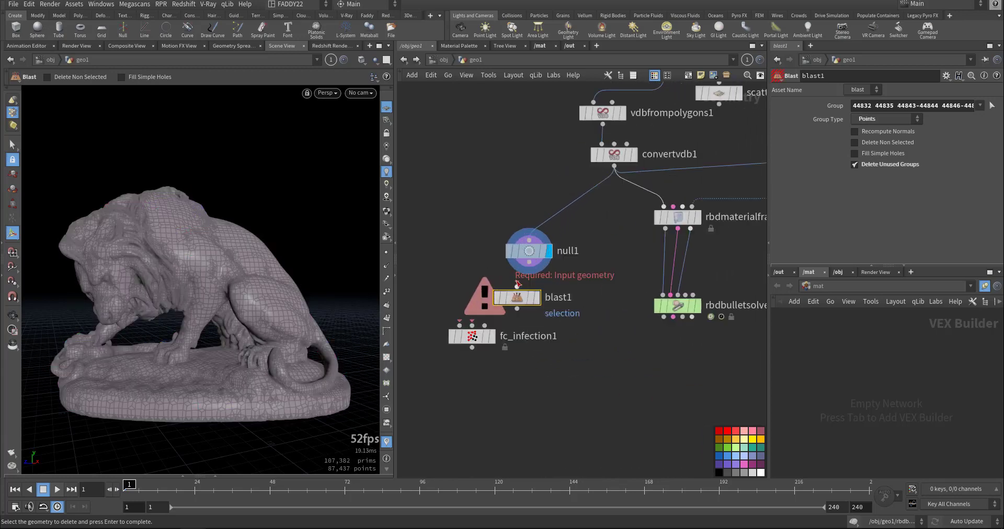
click(517, 288)
click(534, 255)
key(r)
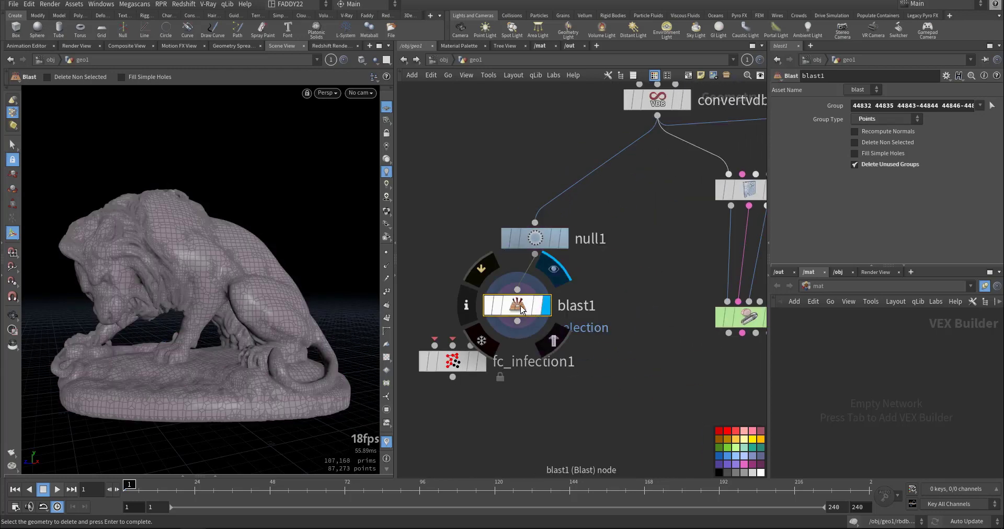
Step: Enable Delete Non Selected on blast1 to keep only the selected patch, and inspect the patch up close
click(47, 77)
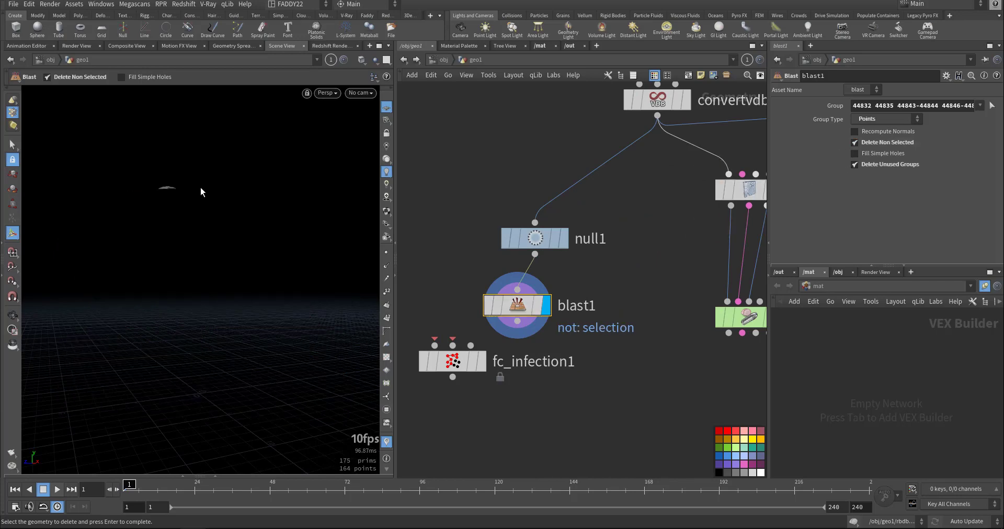
key(Escape)
drag(164, 191, 168, 233)
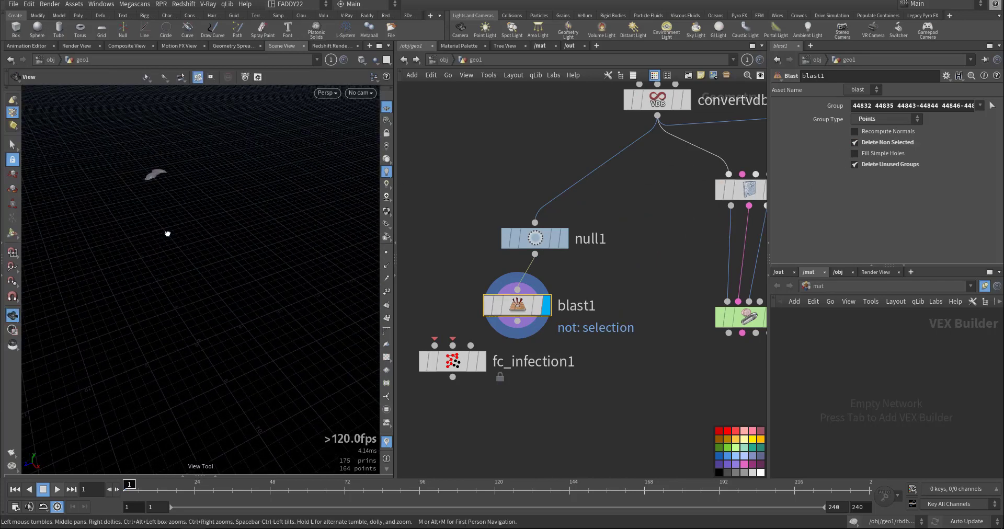
right_drag(168, 234, 294, 157)
Step: Wire blast1 into fc_infection1's Starting Points input and null1 into its first input, and display fc_infection1
drag(455, 357, 491, 416)
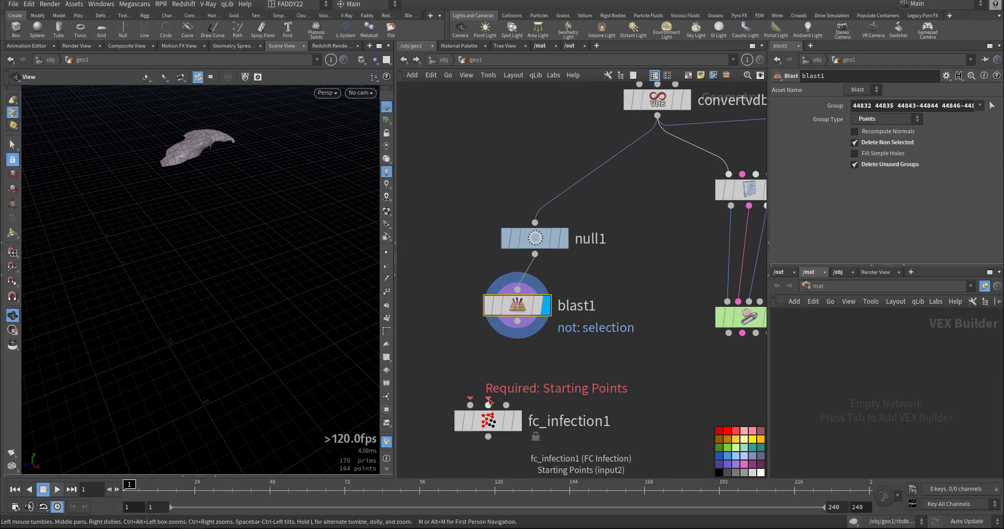
click(488, 406)
click(517, 321)
click(470, 405)
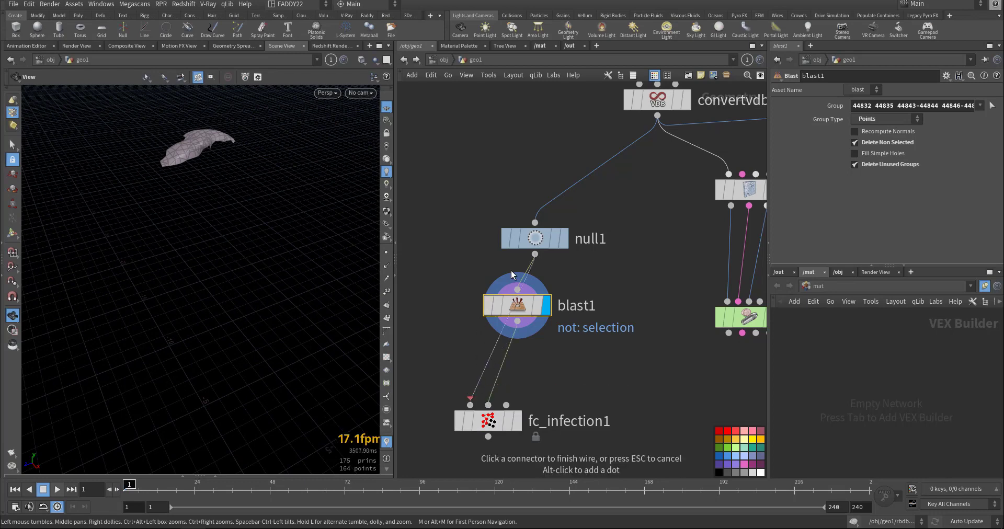
click(535, 254)
middle_drag(443, 349, 441, 231)
click(513, 303)
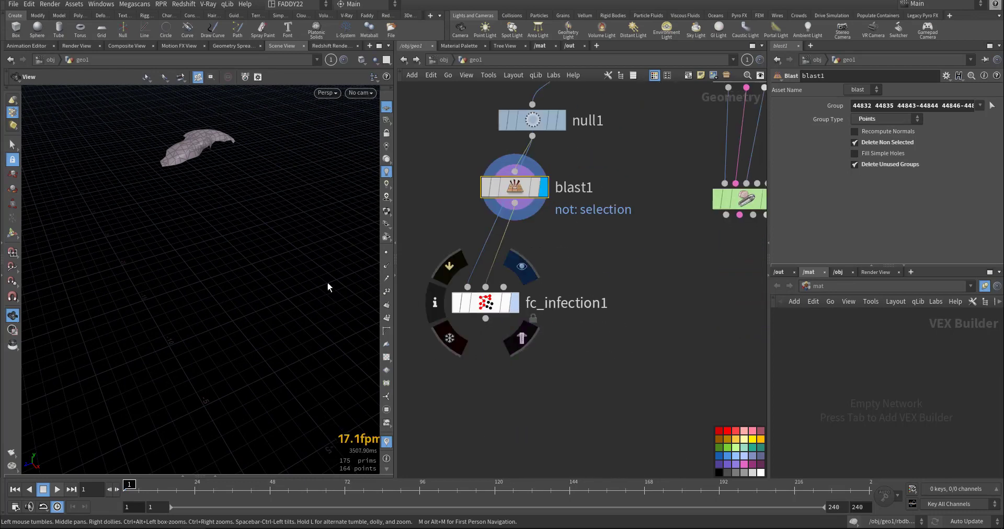
Step: Frame the lion's scattered points, play the infection spread and return to frame 1
right_drag(258, 246, 225, 309)
middle_drag(224, 310, 157, 238)
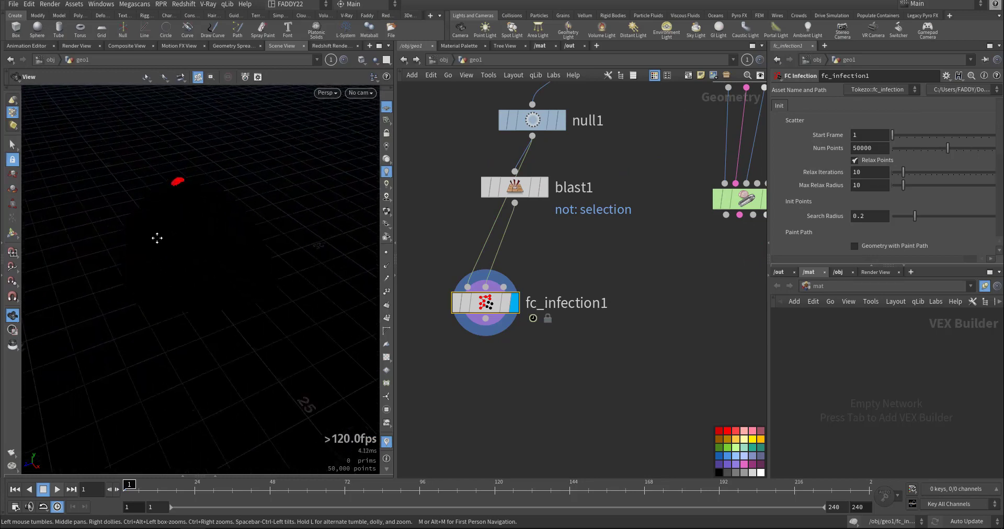
drag(159, 335, 167, 294)
click(59, 493)
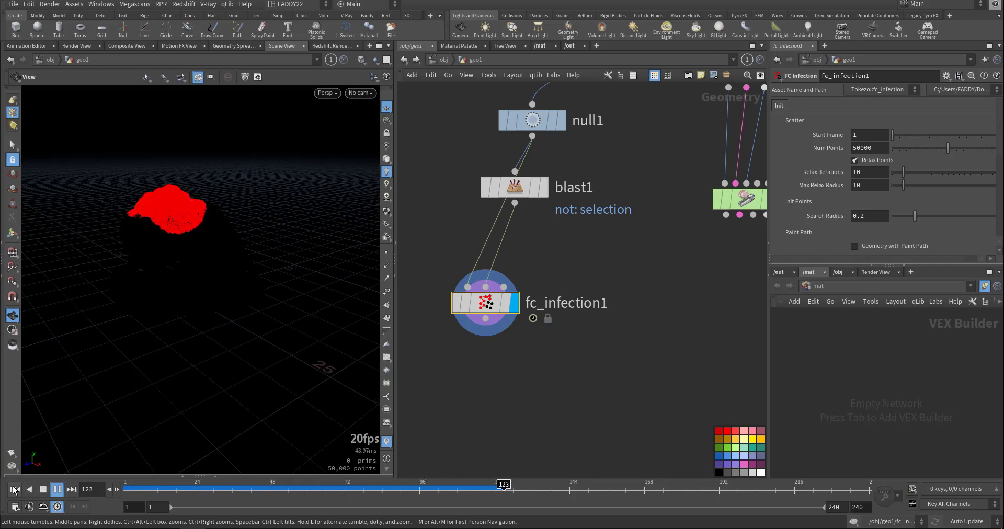
click(43, 489)
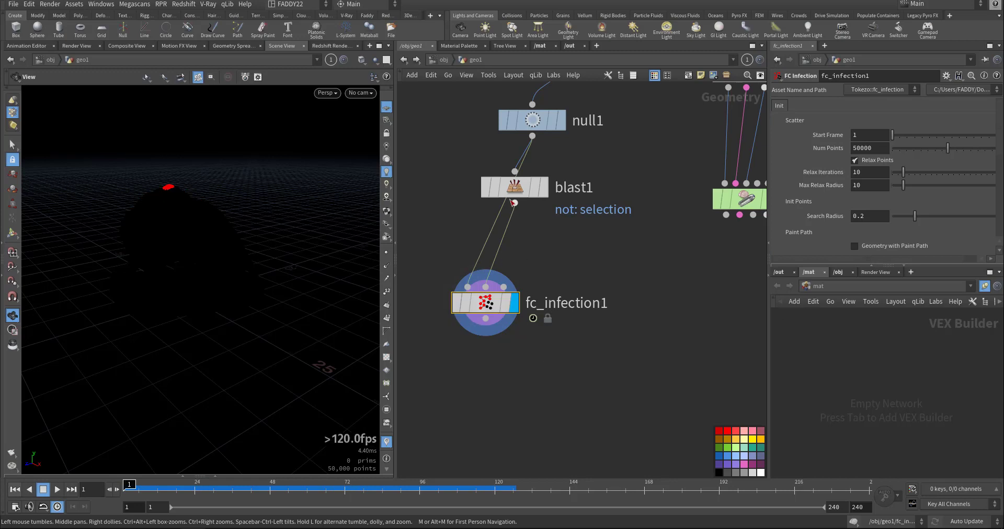
Step: Align blast1 and fc_infection1 beneath null1, and test the infection with its solver Search Radius set to 0.75
drag(514, 203, 567, 208)
drag(483, 306, 529, 256)
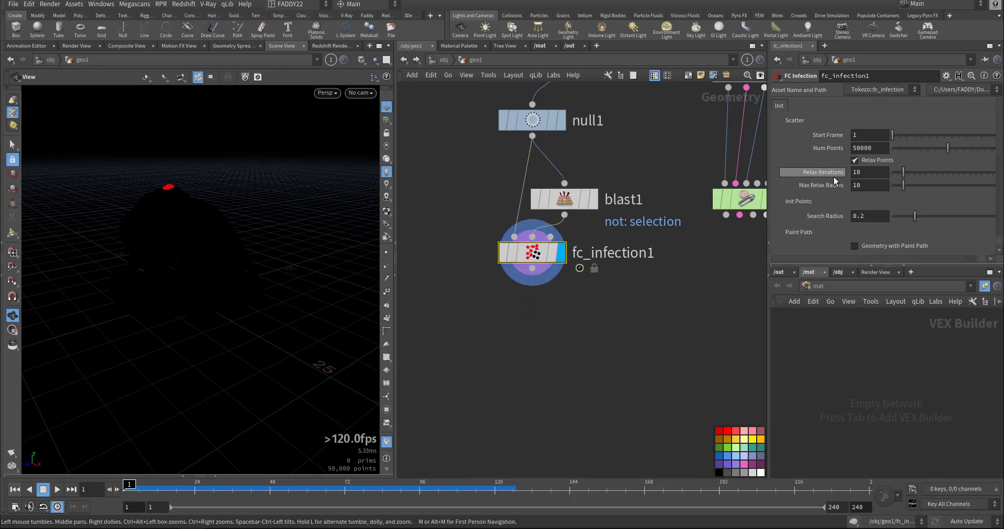
scroll(832, 180, down, 5)
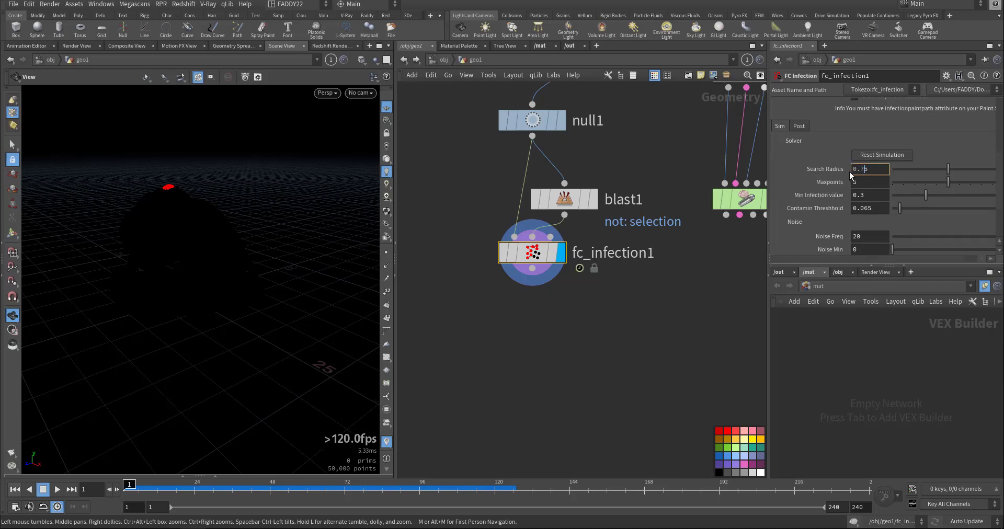
key(Return)
key(Up)
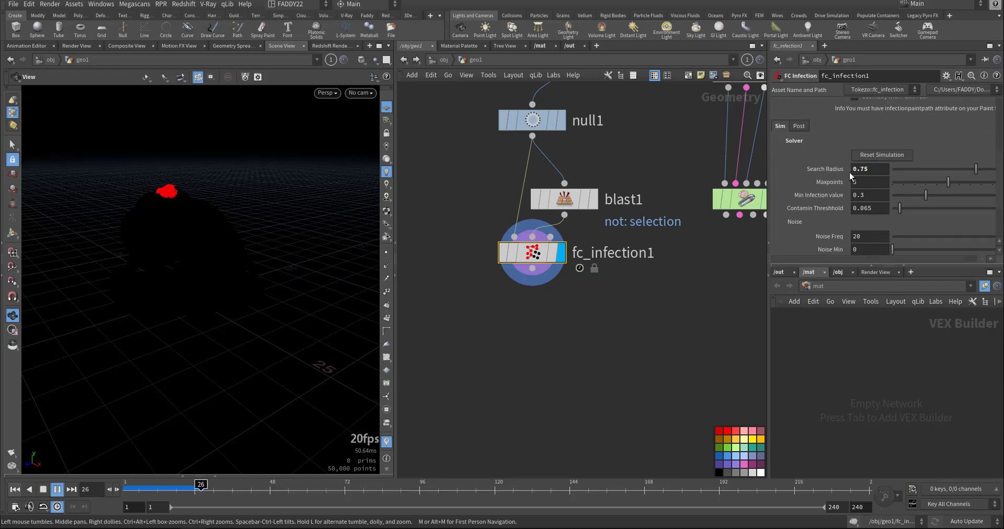
key(ctrl+Up)
Step: Set the infection's Noise Freq to 50, preview the spread and rewind to frame 1
scroll(819, 229, down, 2)
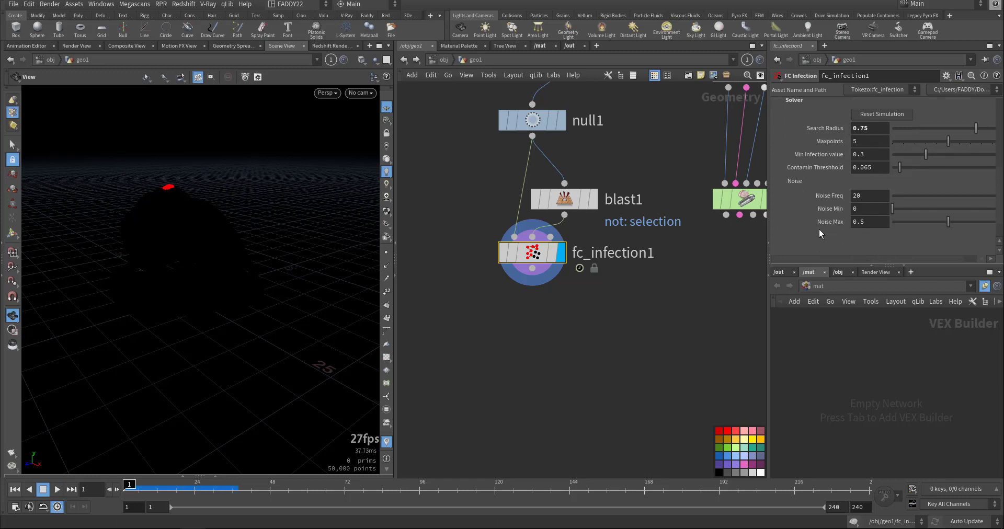
drag(865, 198, 836, 200)
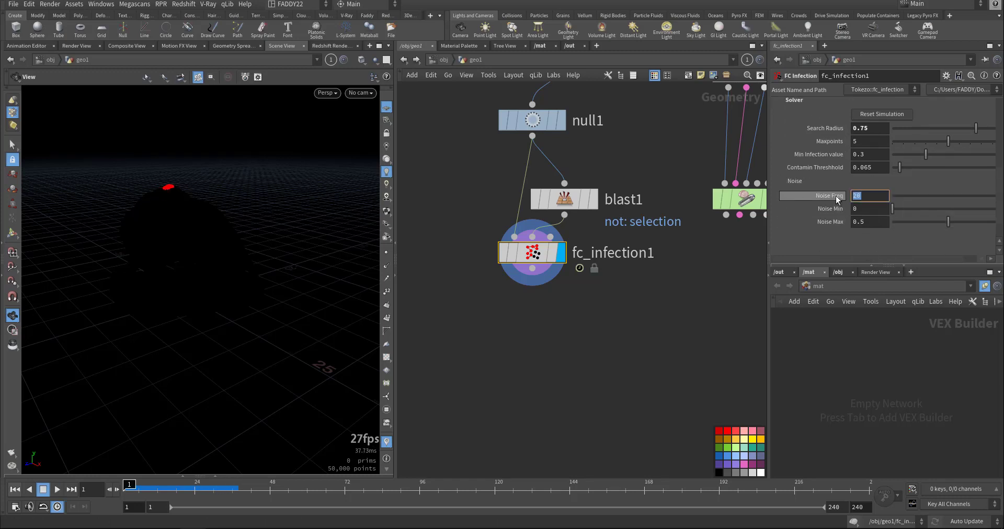
text(50)
key(Return)
key(Up)
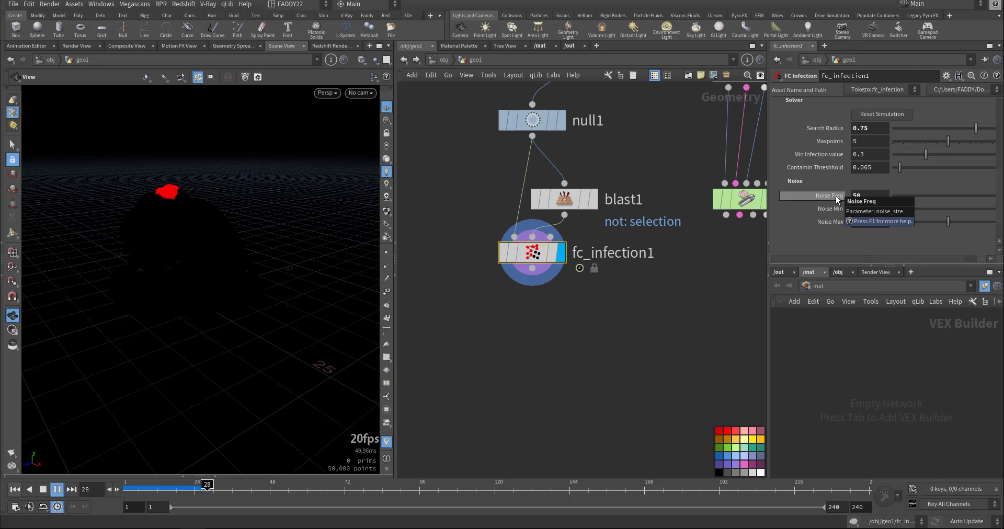
key(ctrl+Up)
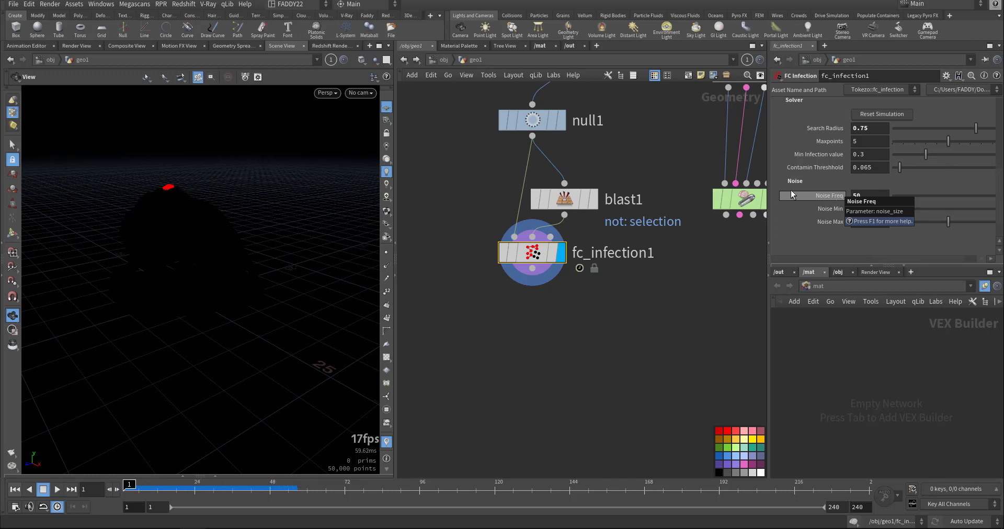
Step: Set the infection's post Speed (retime) to 3, play the spread across the lion and rewind to frame 1
scroll(793, 194, down, 5)
drag(865, 140, 820, 136)
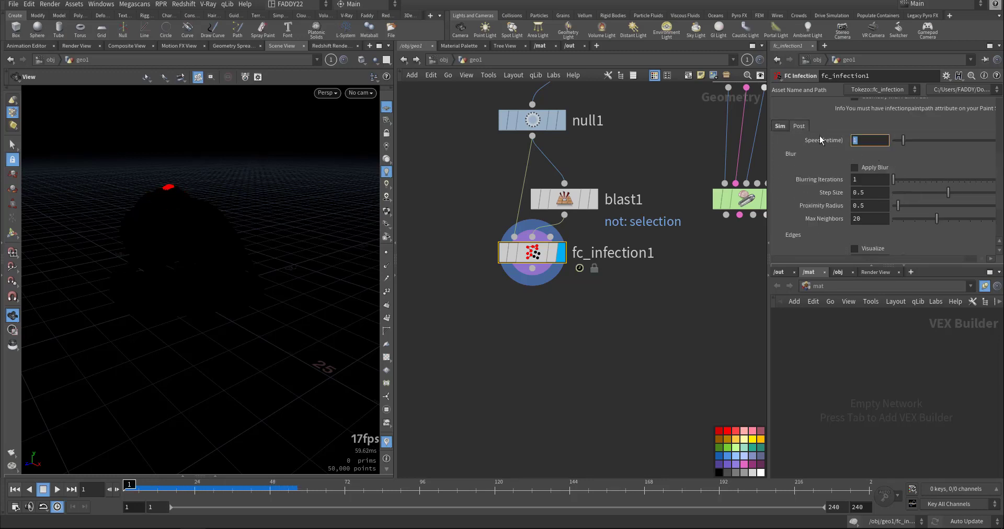
text(3)
key(Return)
key(Up)
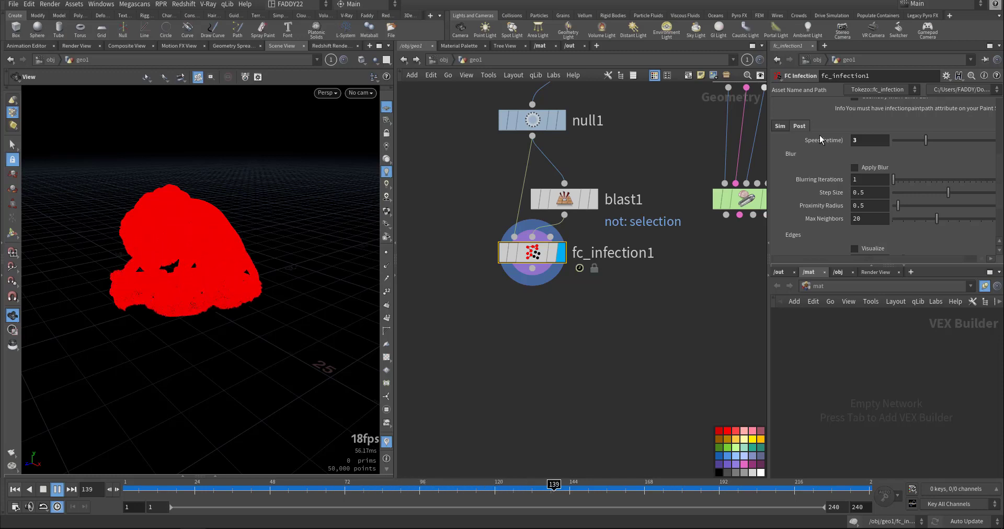
key(ctrl+Up)
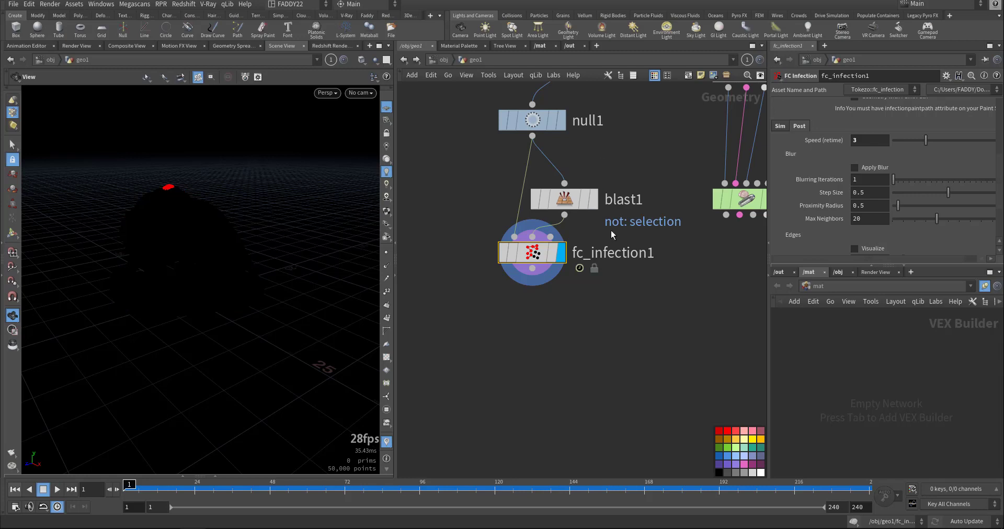
Step: Add a null wired to fc_infection1's output and create an object merge reference to it
middle_drag(586, 310, 594, 280)
key(Tab)
click(539, 335)
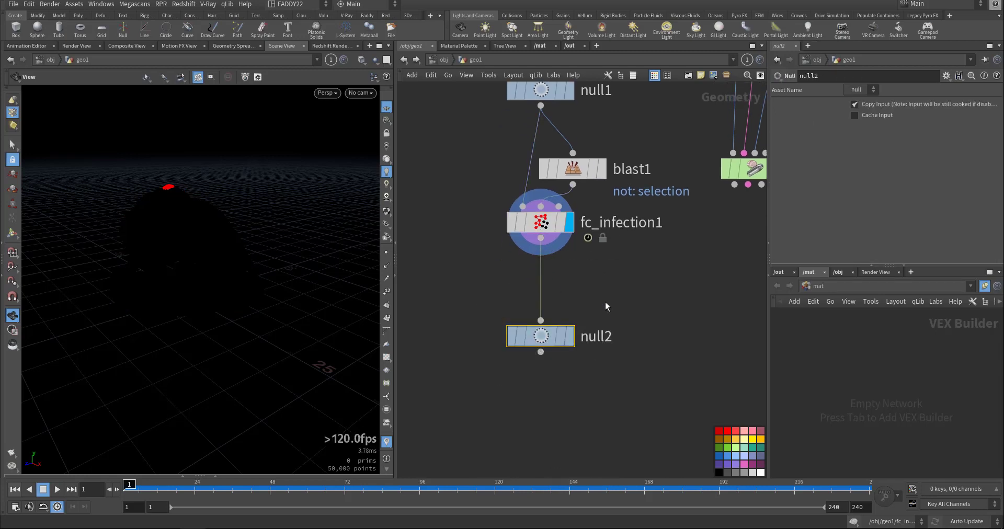
key(ctrl+shift+v)
Step: Go inside the bullet solver's sopsolver1, paste the object merge of /obj/geo1/null2 beside the constraint block, and display it
drag(650, 295, 612, 414)
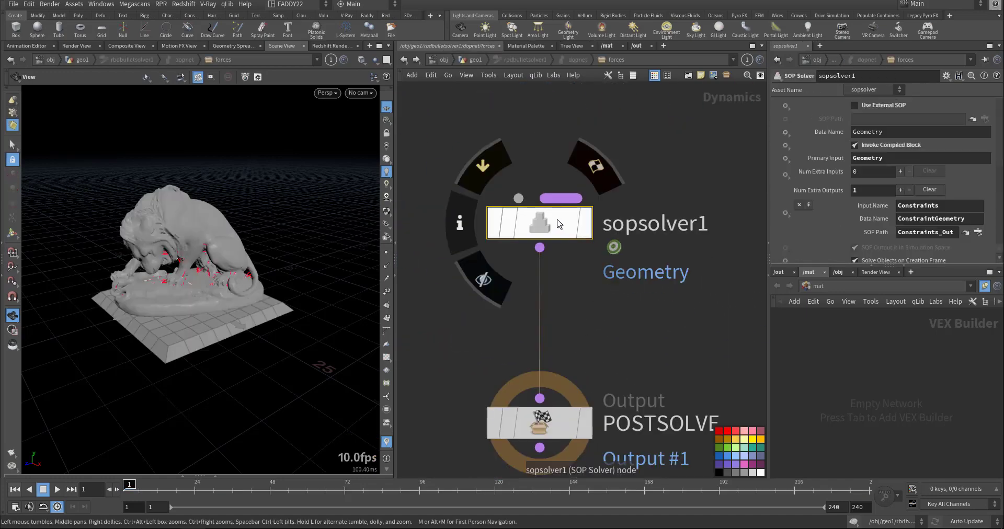
double_click(544, 225)
key(ctrl+v)
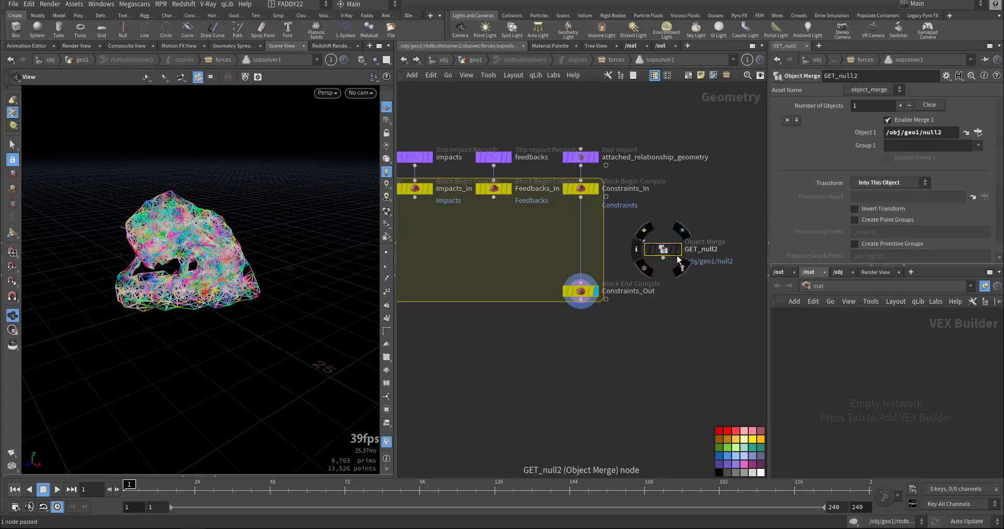
drag(673, 247, 699, 216)
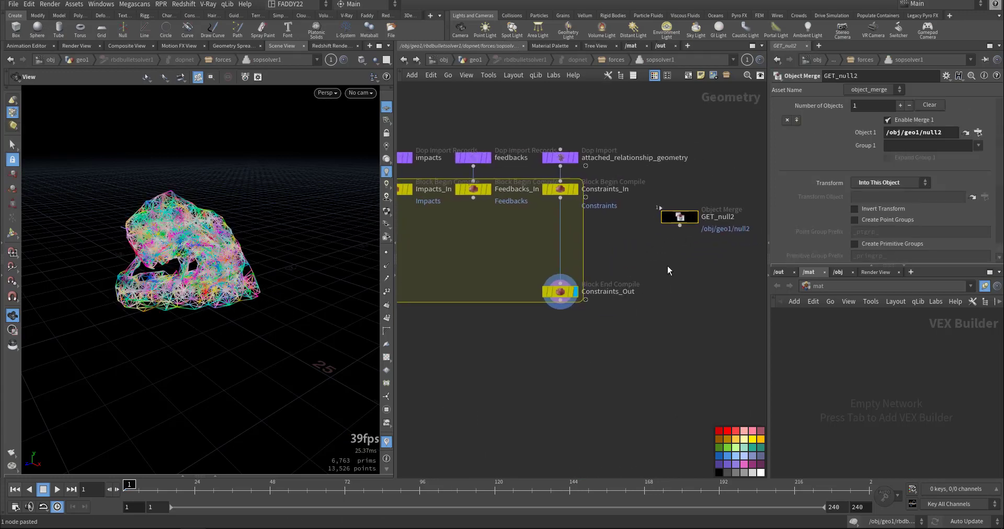
scroll(679, 256, up, 3)
click(716, 185)
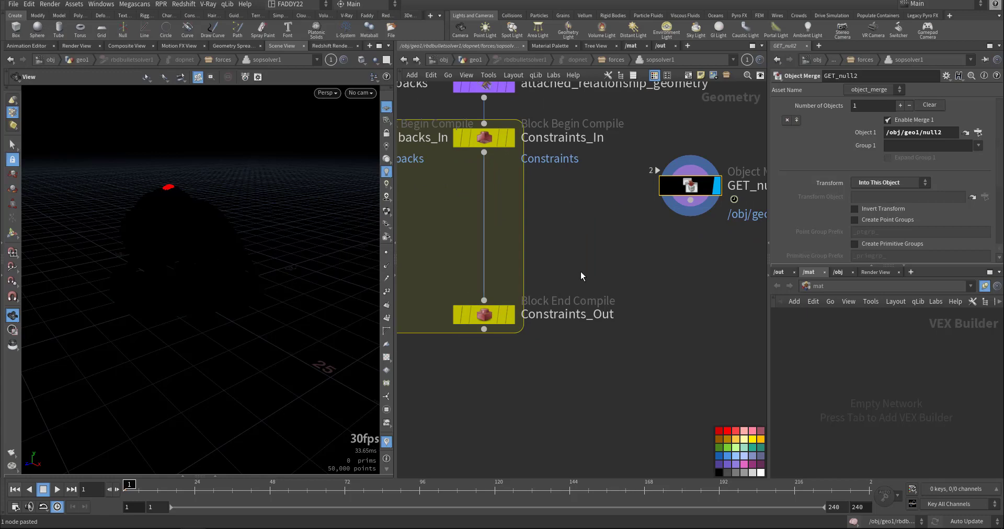
Step: Add an Attribute Transfer node with Constraints_In feeding its first input and GET_null2 feeding its second
middle_drag(688, 253, 679, 288)
key(Tab)
text(atttra)
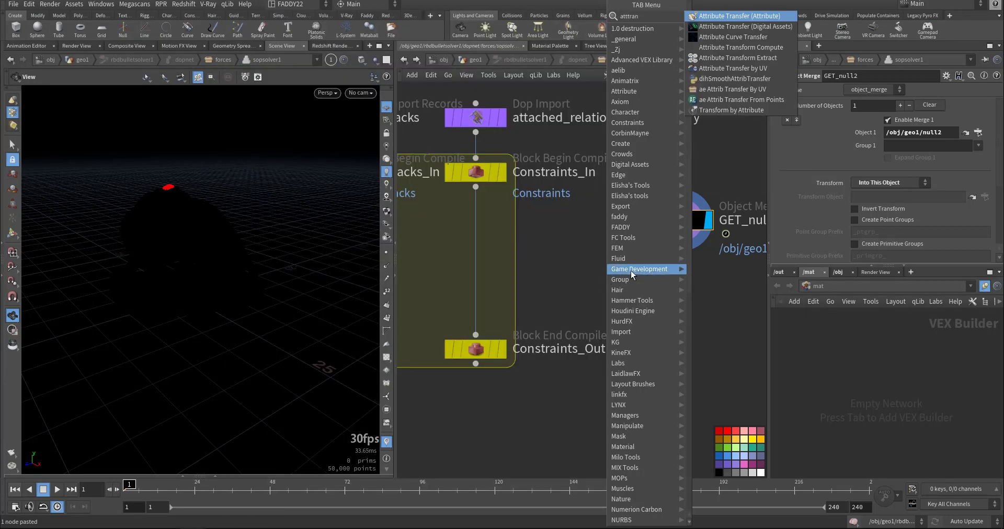
text(n)
click(770, 20)
click(608, 282)
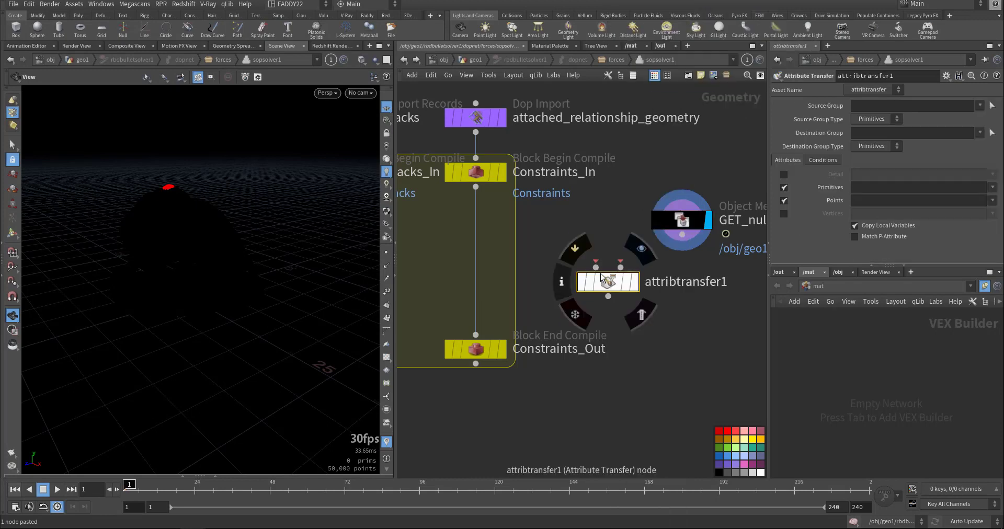
drag(595, 267, 476, 187)
drag(621, 267, 682, 234)
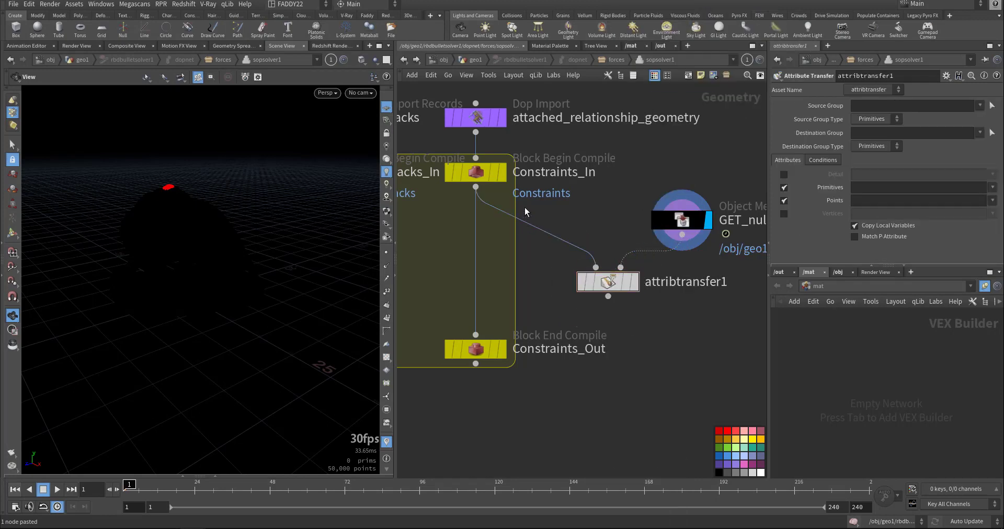
Step: Display Constraints_In and insert a black (0, 0, 0) Color node between it and attribtransfer1
click(502, 172)
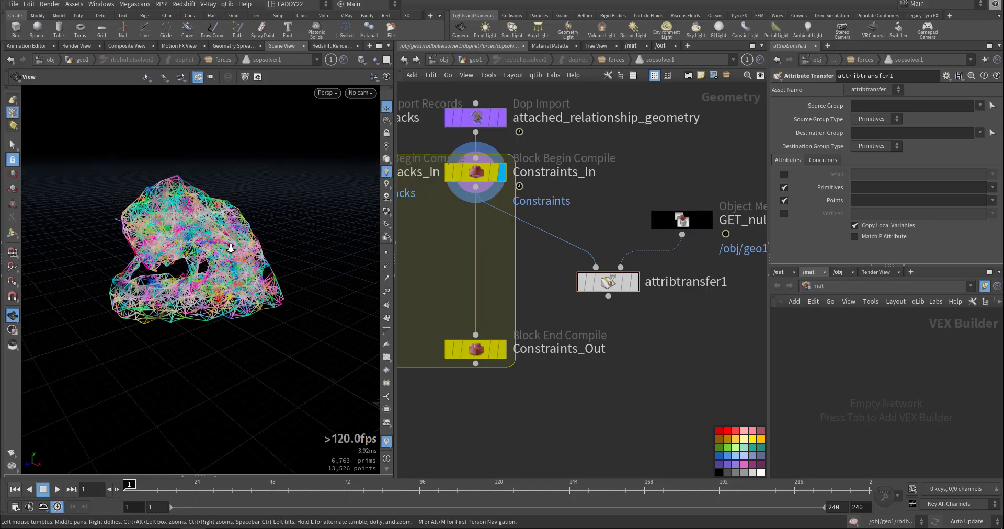
key(Tab)
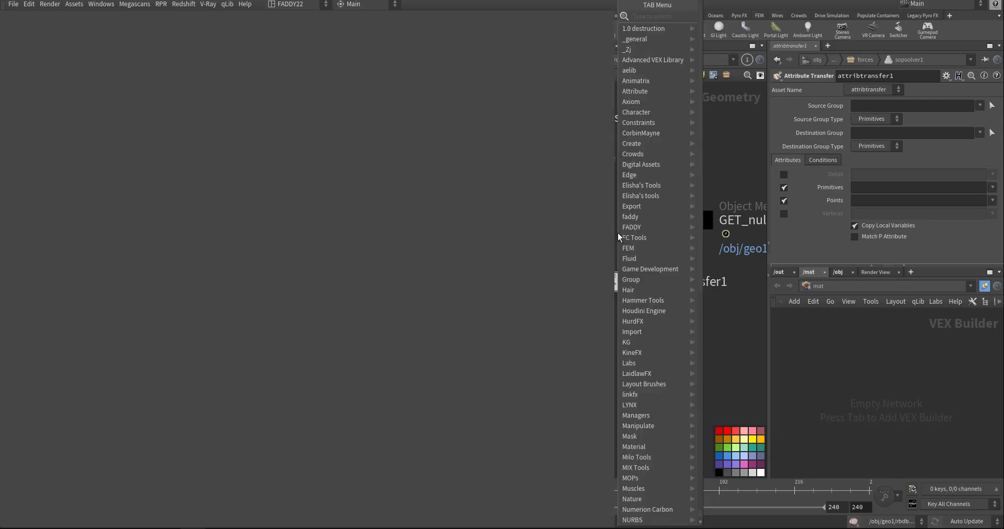
text(color)
key(Return)
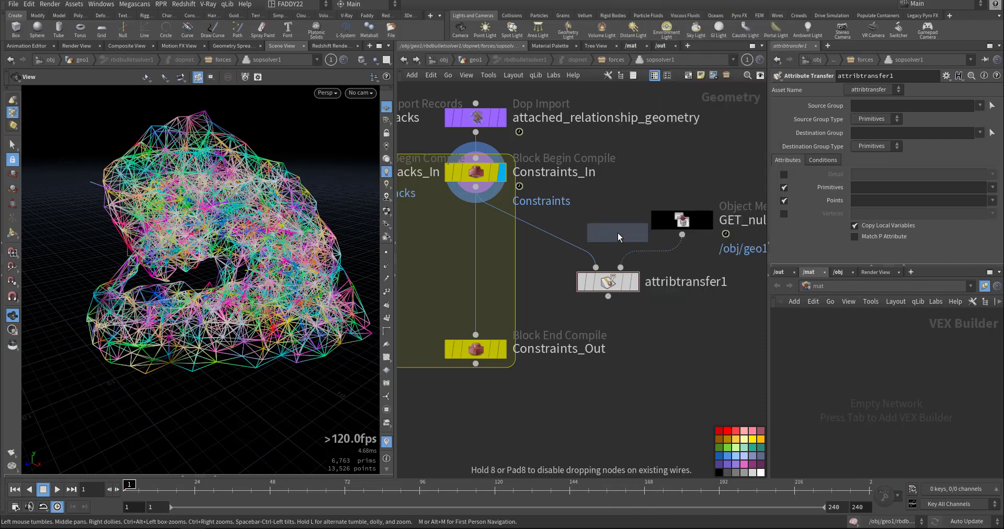
click(597, 243)
middle_drag(827, 171, 811, 151)
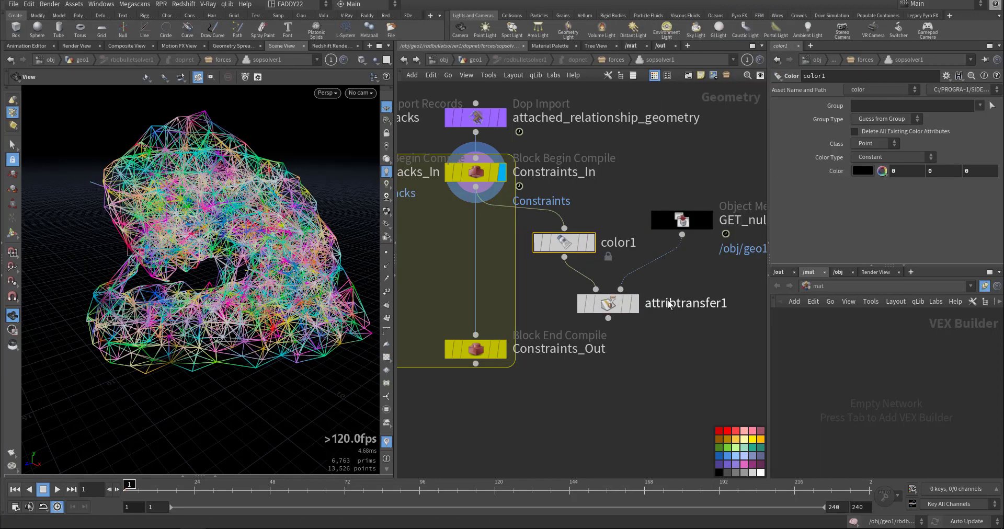
Step: Display attribtransfer1 and set Cd as the point attribute it transfers
click(634, 305)
click(611, 307)
click(992, 201)
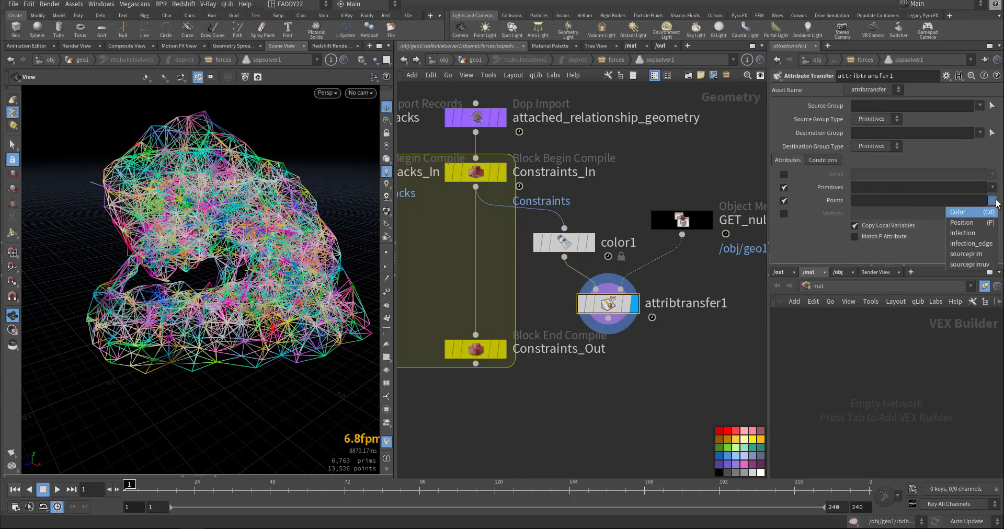
click(983, 212)
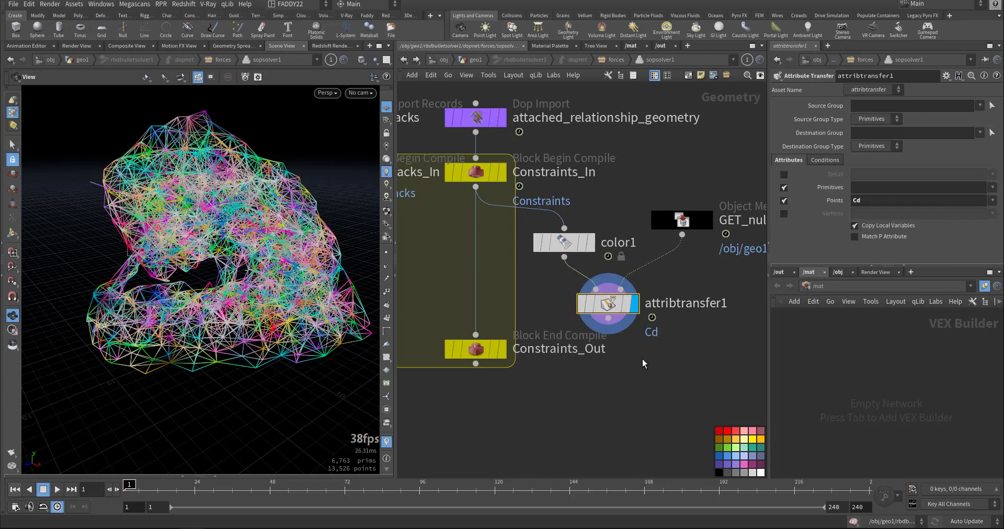
drag(642, 343, 555, 285)
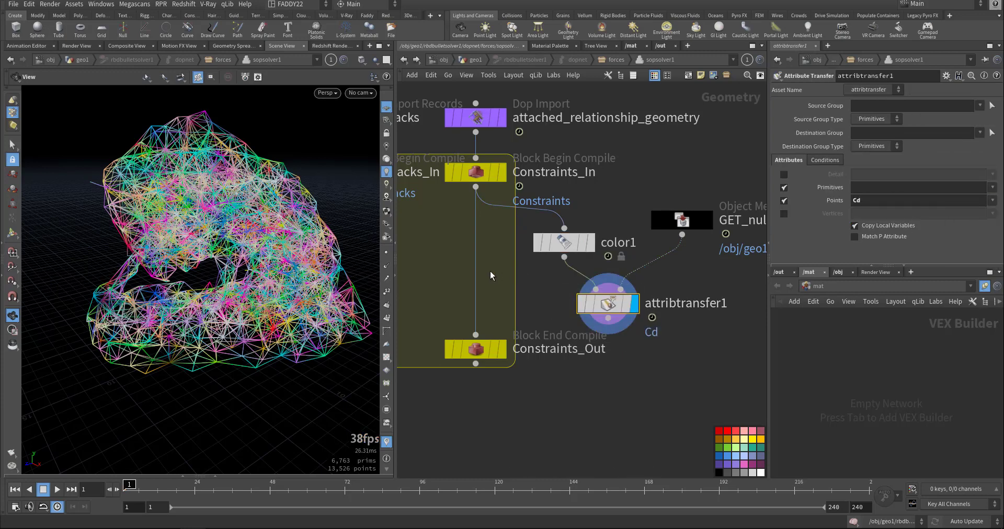
click(564, 243)
click(625, 308)
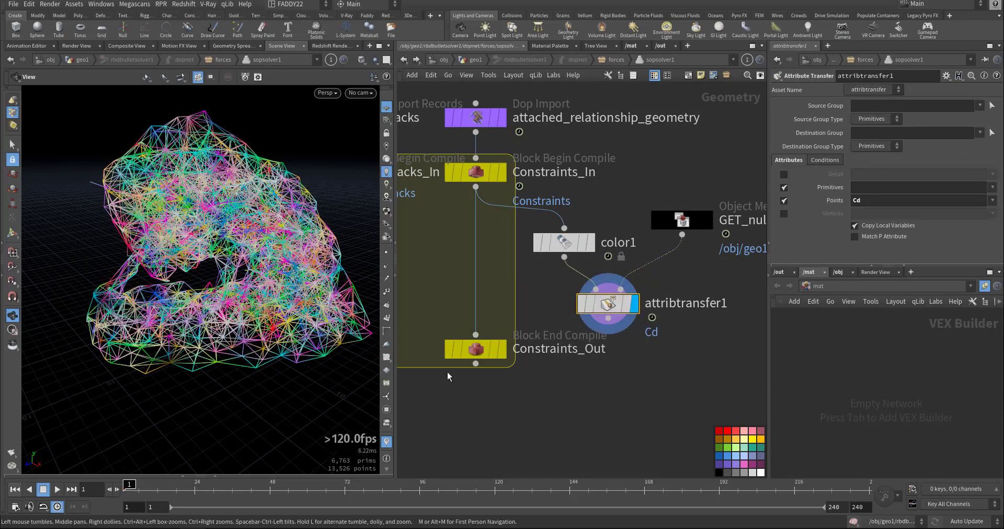
Step: Set attribtransfer1's source and destination group types to Points and turn off its primitive attribute transfer
click(875, 119)
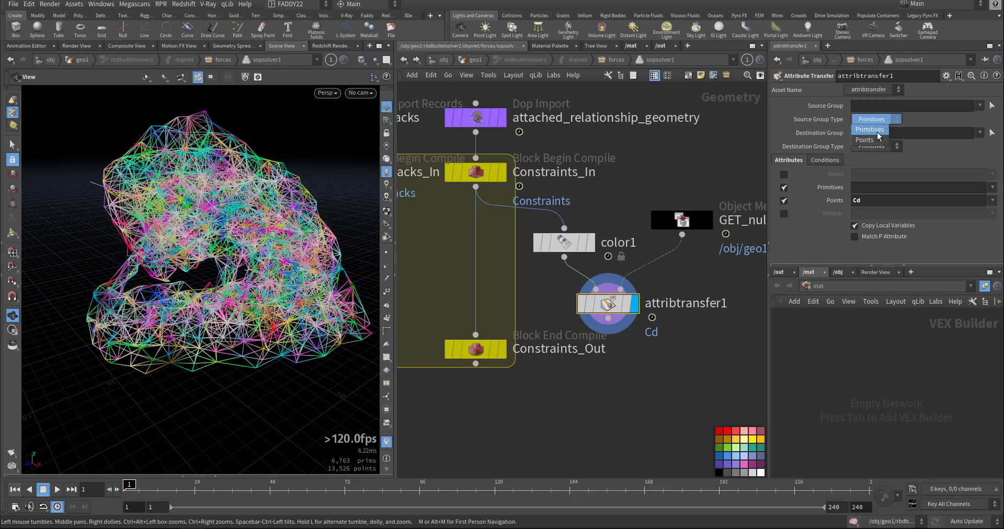
click(875, 130)
click(873, 146)
click(870, 157)
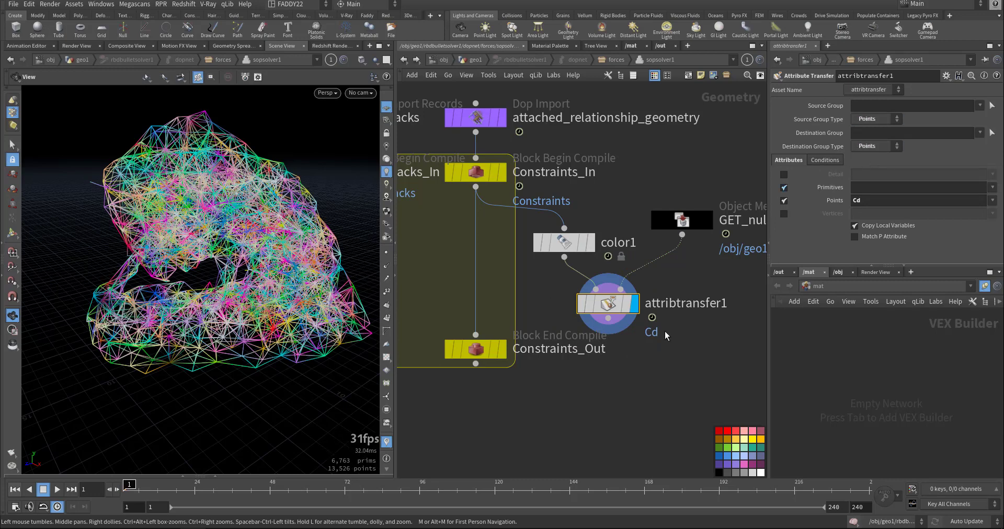
click(784, 188)
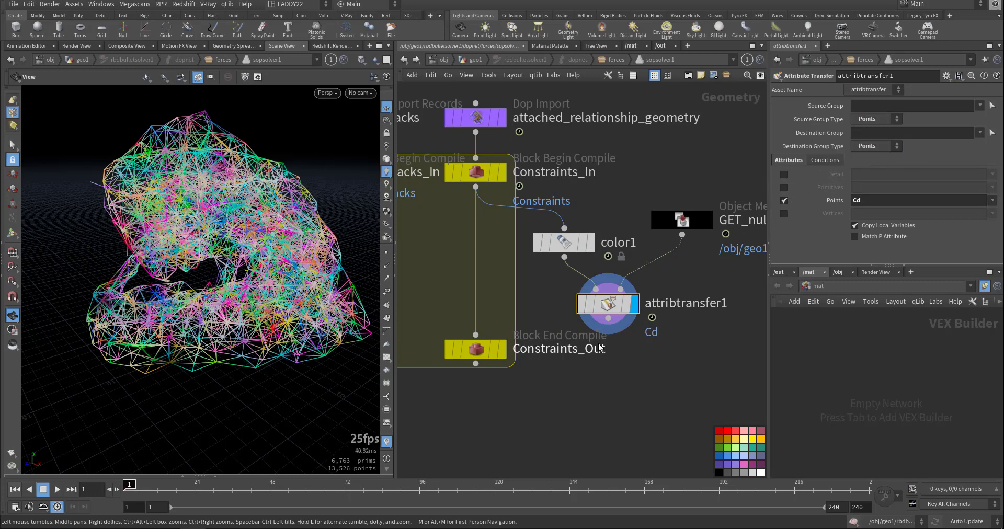
Step: Check the color1 and attribtransfer1 outputs, examining the transferred point Cd values in the Geometry Spreadsheet
click(581, 247)
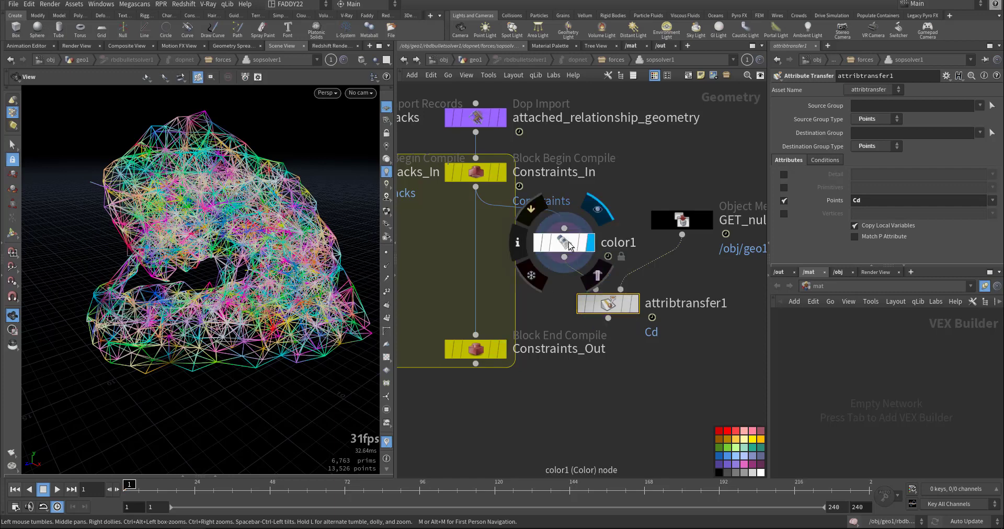
middle_click(569, 244)
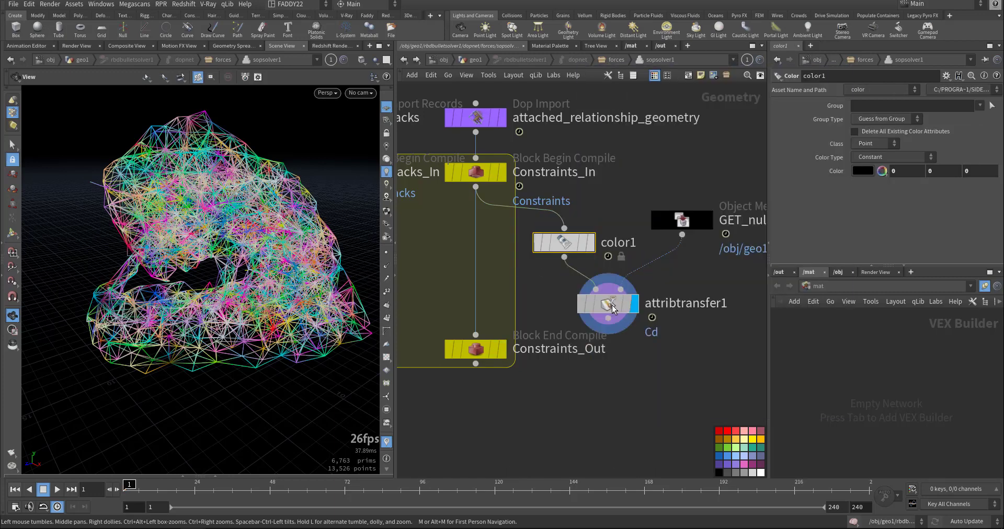
click(608, 304)
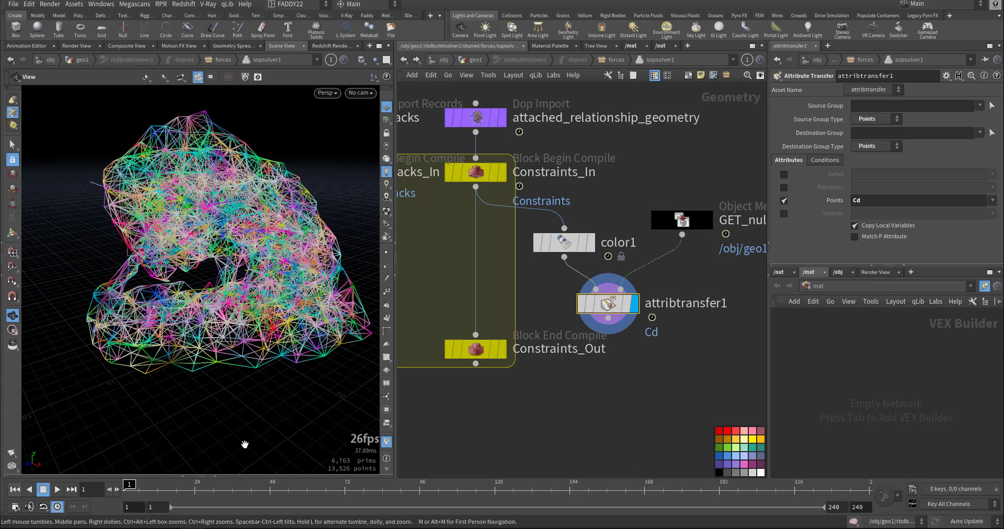
click(214, 474)
click(88, 425)
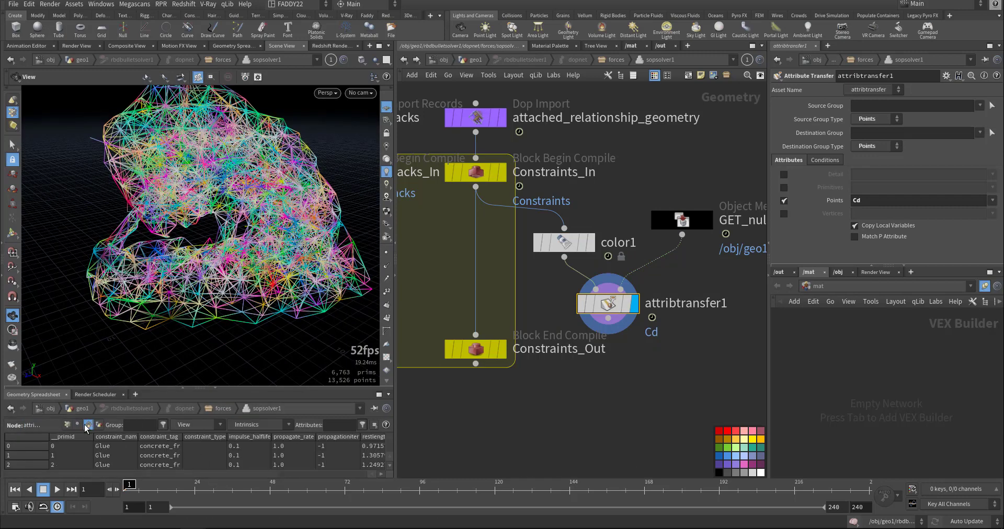
click(70, 425)
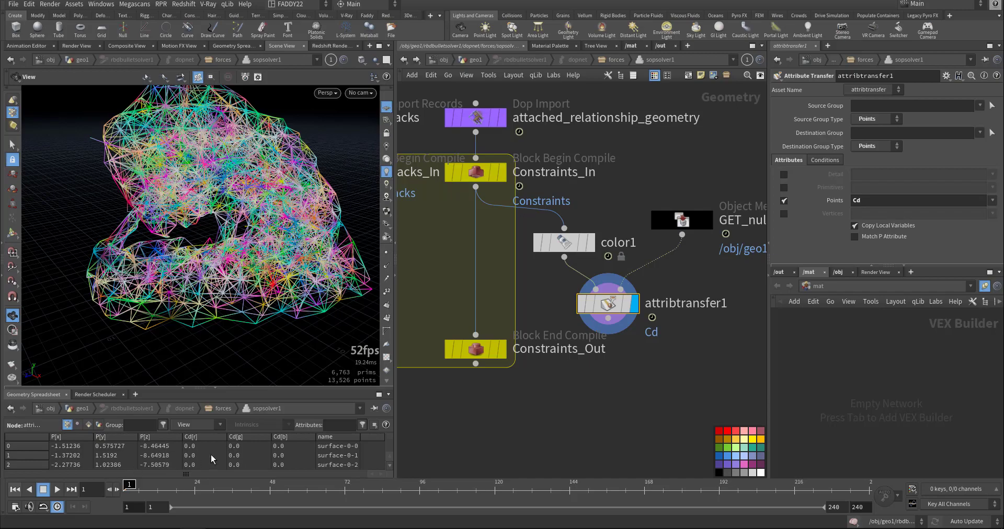
Step: Scrub the attribute transfer to frame 94, and display GET_null2 to check the infection around frame 54
drag(134, 491, 413, 491)
drag(215, 219, 163, 251)
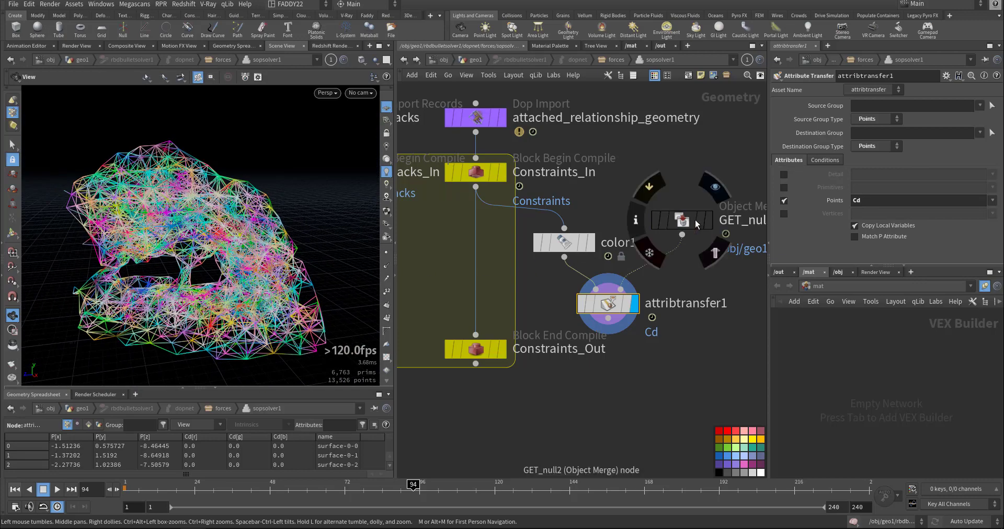
click(708, 220)
click(689, 219)
drag(175, 490, 288, 491)
Step: Display color1 and try setting its class to Primitive
click(590, 242)
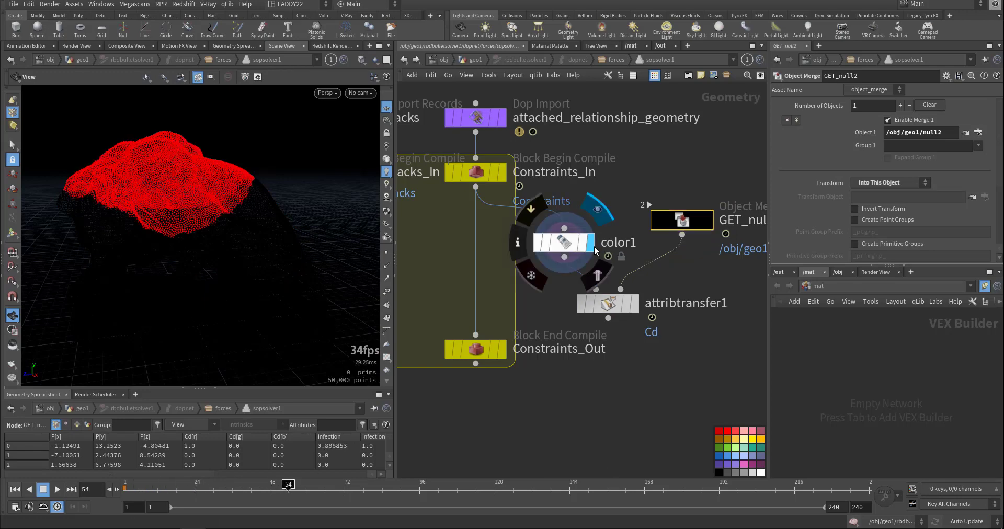
click(562, 242)
click(871, 143)
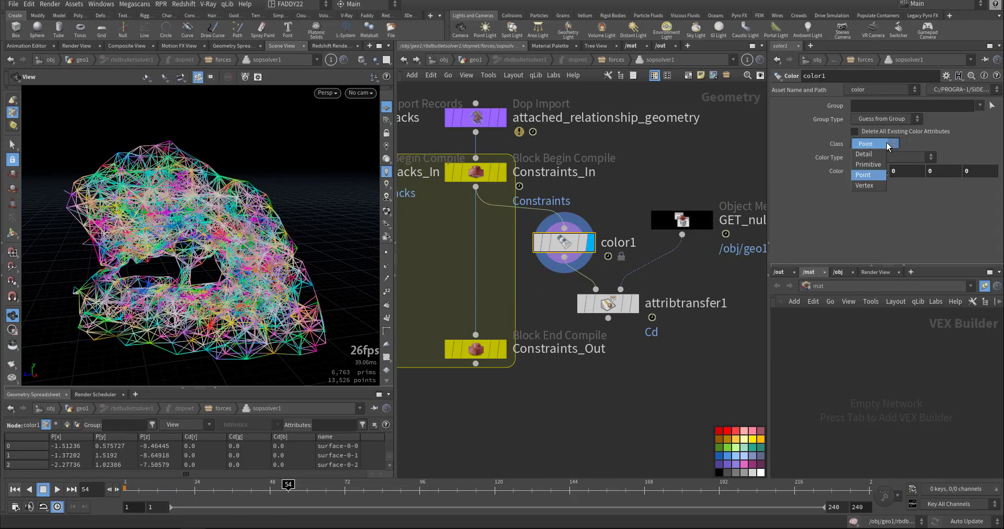
click(869, 157)
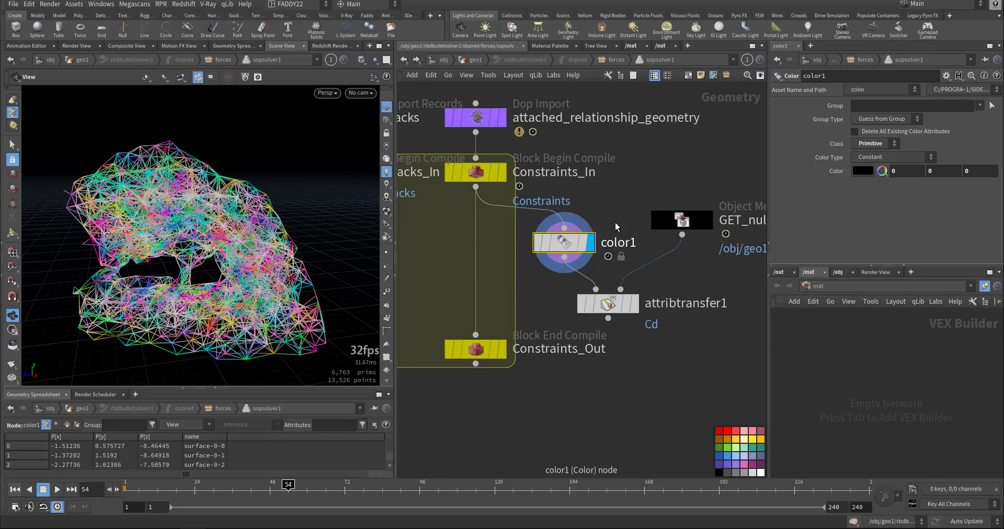
Step: Try replacing color1 with an Attribute Delete node between Constraints_In and attribtransfer1
key(Delete)
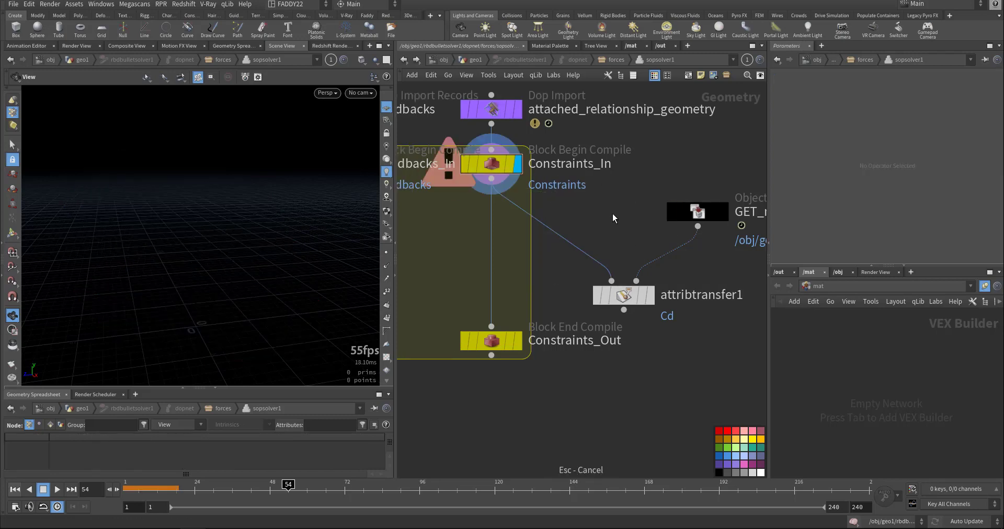
key(Tab)
text(attdel)
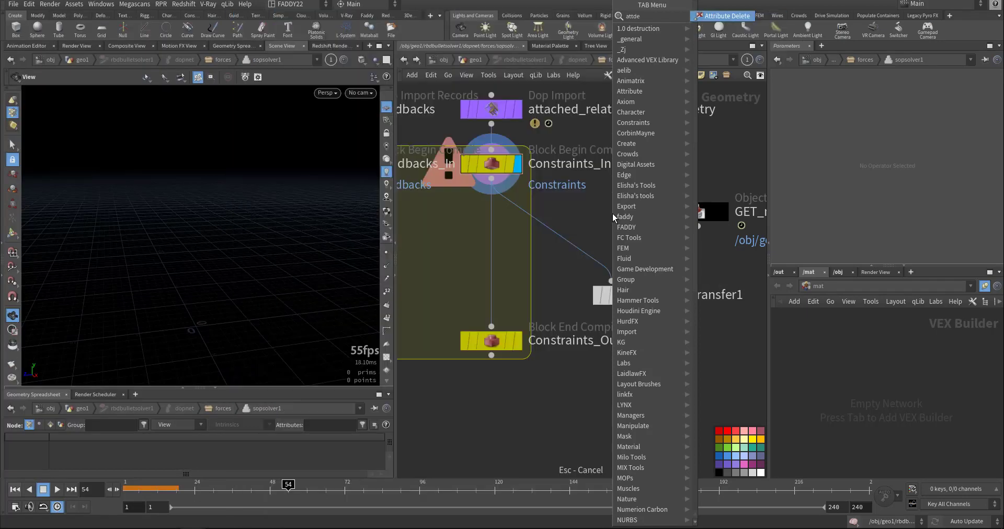
click(722, 17)
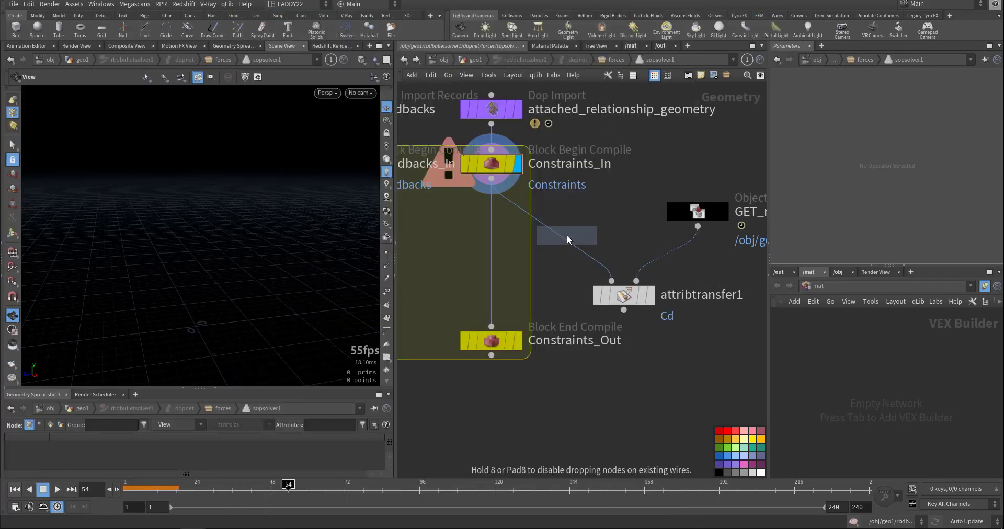
click(566, 238)
Step: Turn off the constraints' multicoloured viewport visualization and undo the node replacement to restore color1 with class Point
scroll(387, 309, down, 3)
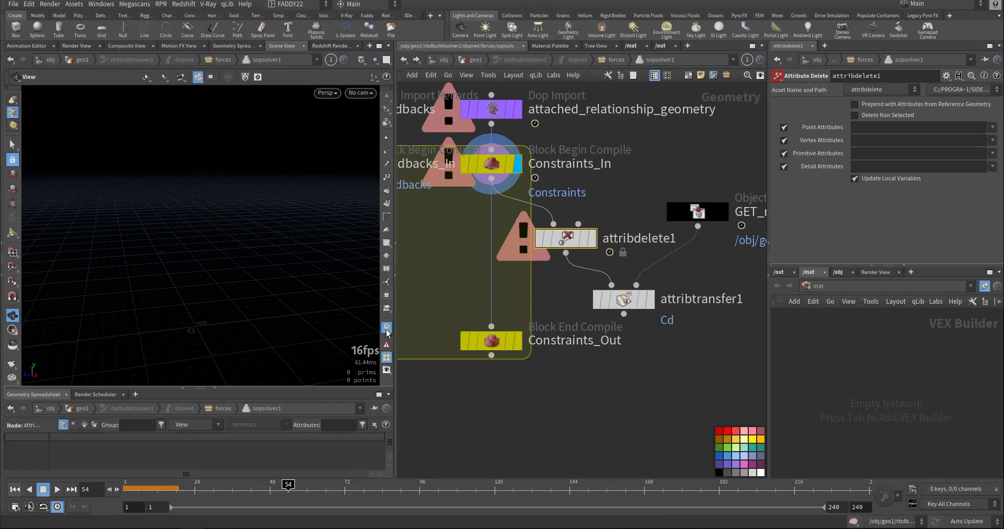
key(Delete)
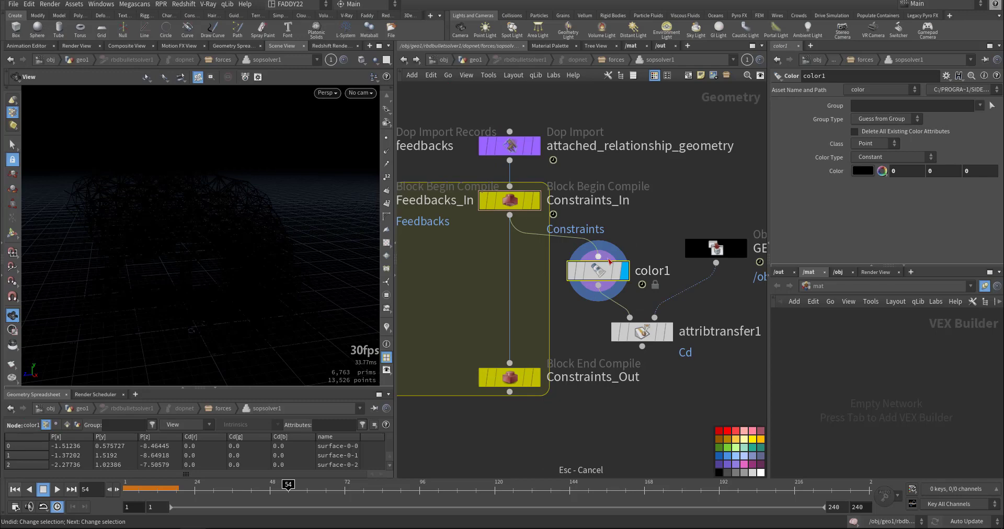
Step: Display attribtransfer1, play from frame 1 to watch the infection colour spread over the constraints, and rewind
click(668, 332)
drag(161, 490, 124, 489)
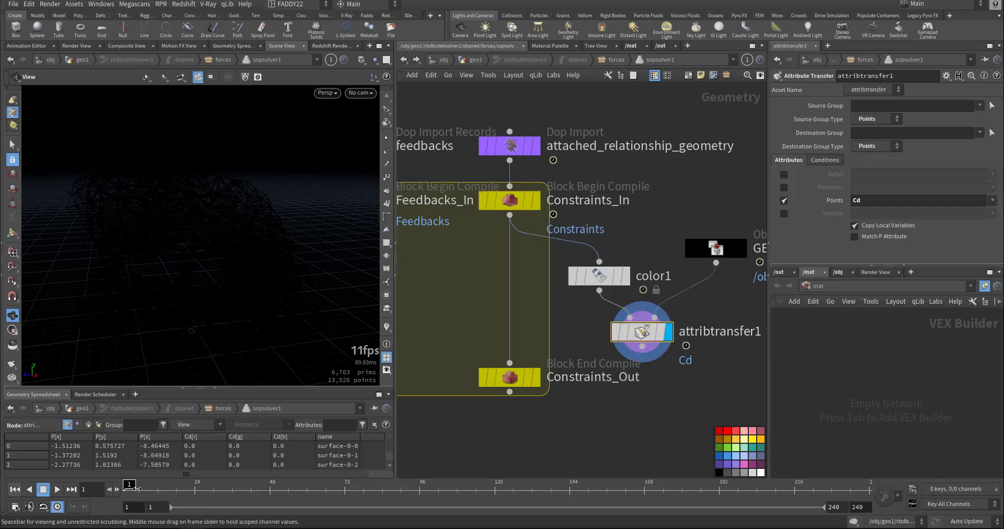
click(229, 492)
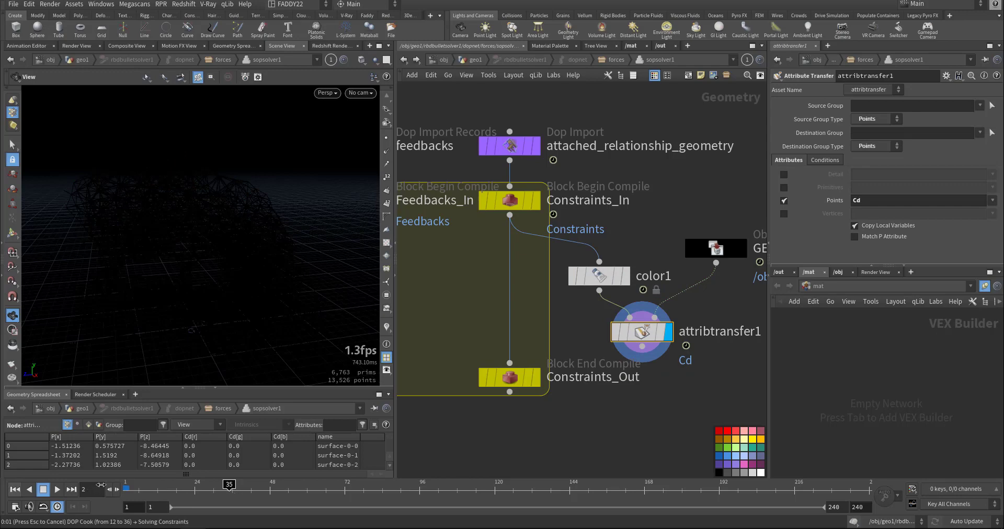
key(Escape)
key(ctrl+Up)
key(Up)
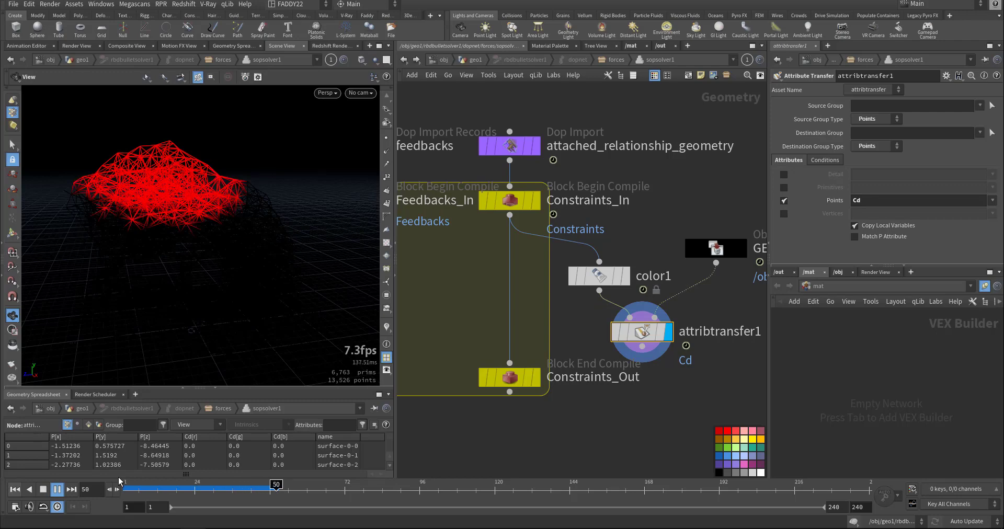
key(ctrl+Up)
Step: Add an Attribute Promote node below attribtransfer1, display it, and promote Cd from Point to Primitive
key(Tab)
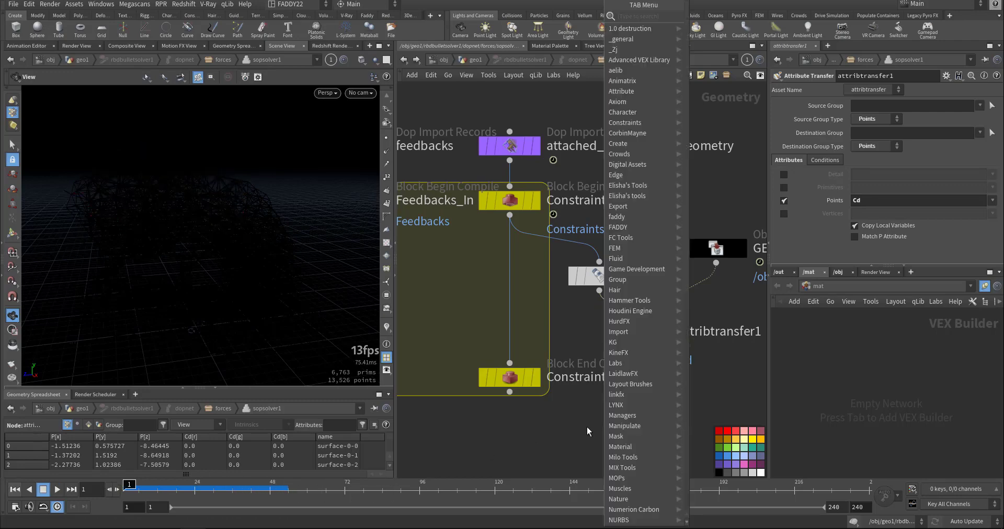
text(attprom)
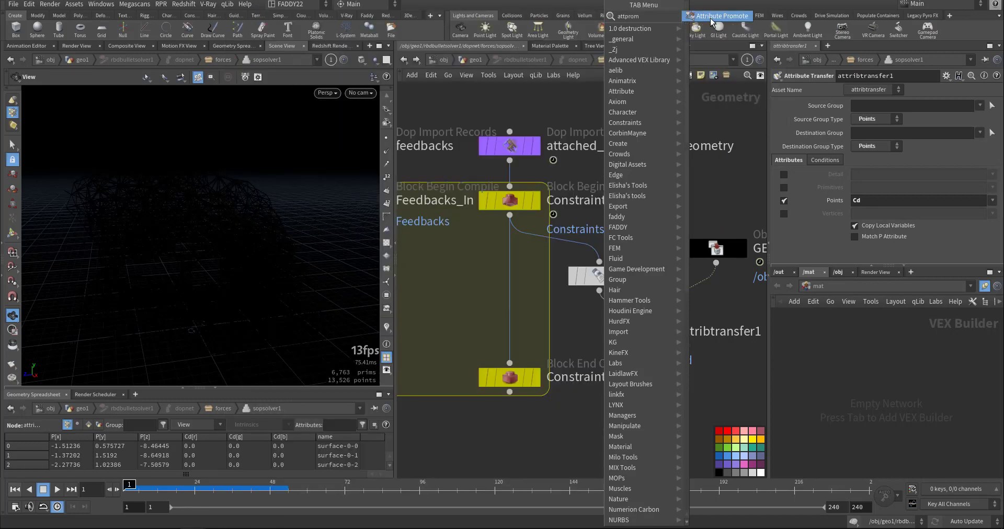
key(Return)
click(649, 396)
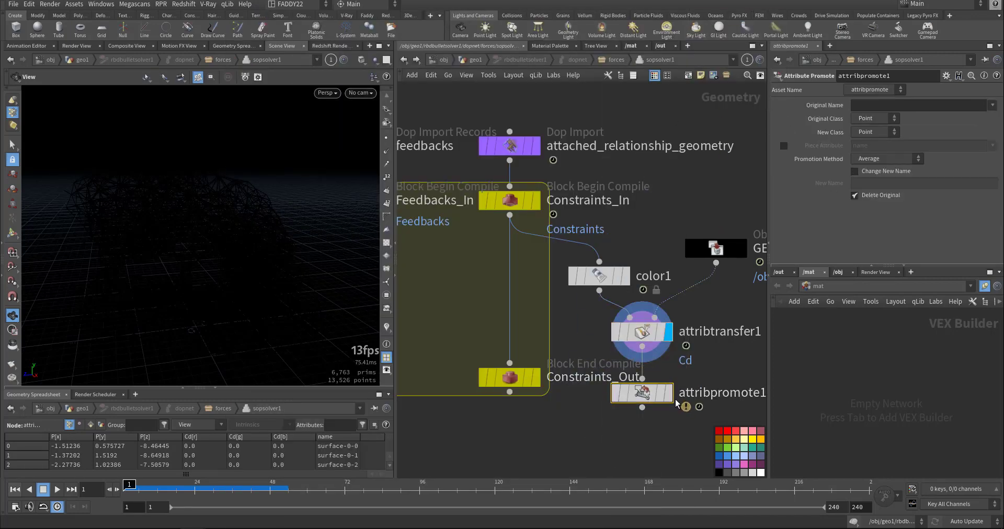
click(993, 106)
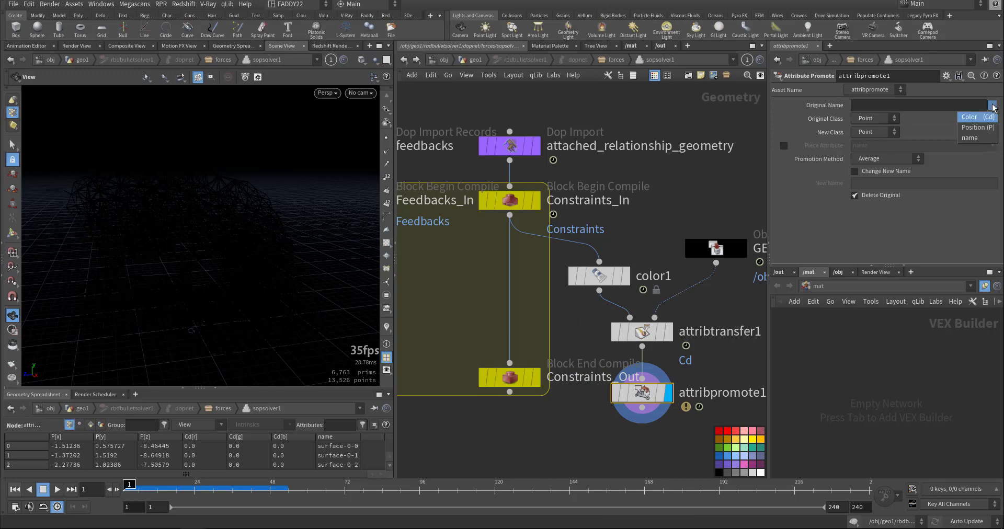
click(976, 117)
click(868, 153)
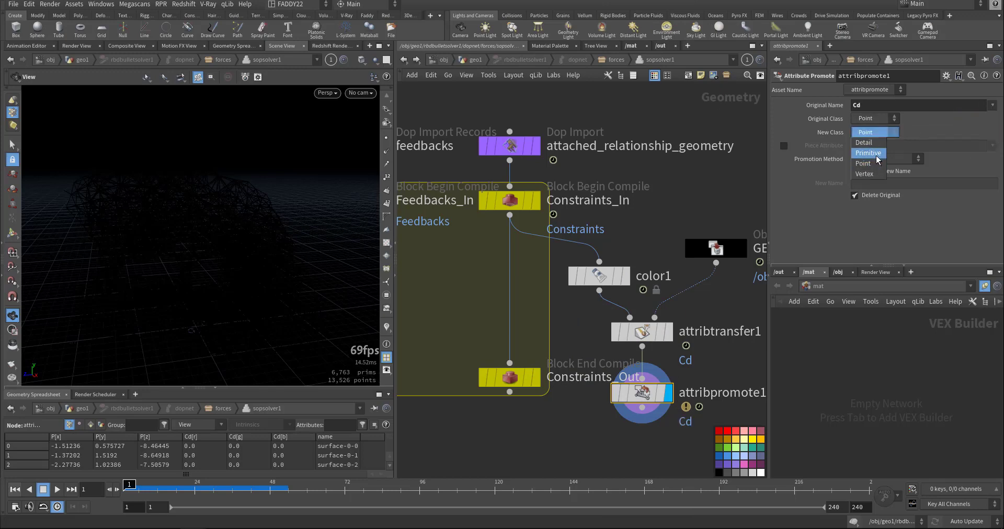
Step: Add an Attribute Wrangle below attribpromote1, wire it in, and display it
middle_drag(675, 430, 660, 338)
key(w)
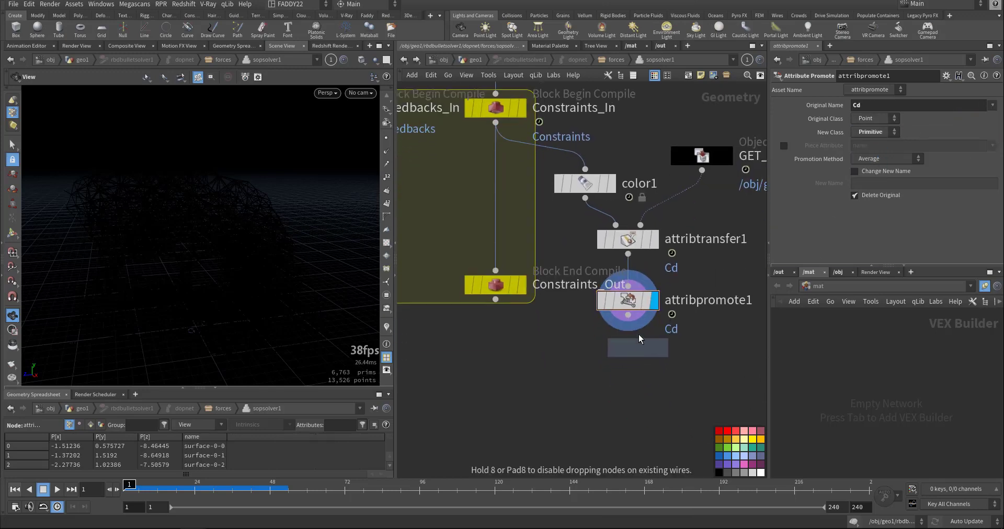
click(638, 347)
click(670, 328)
click(833, 210)
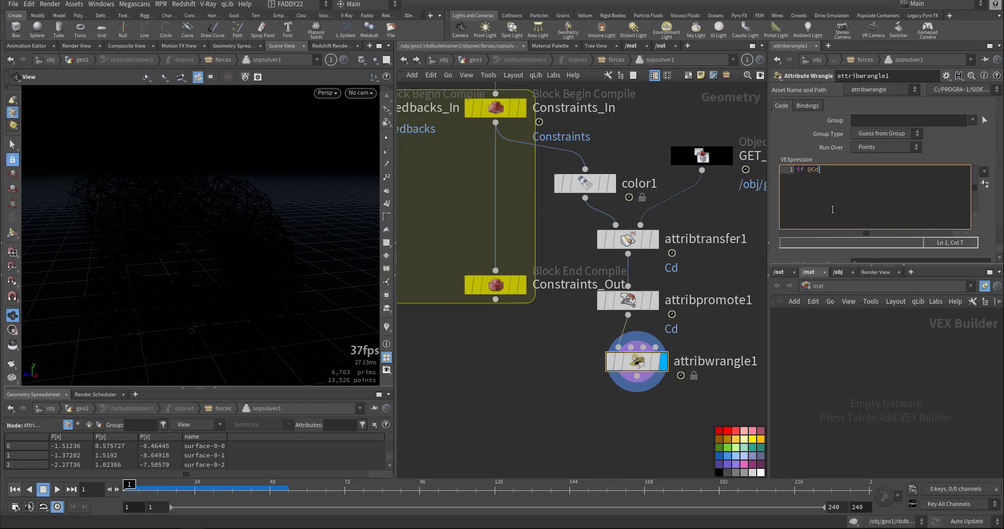
text(if @Cd.x)
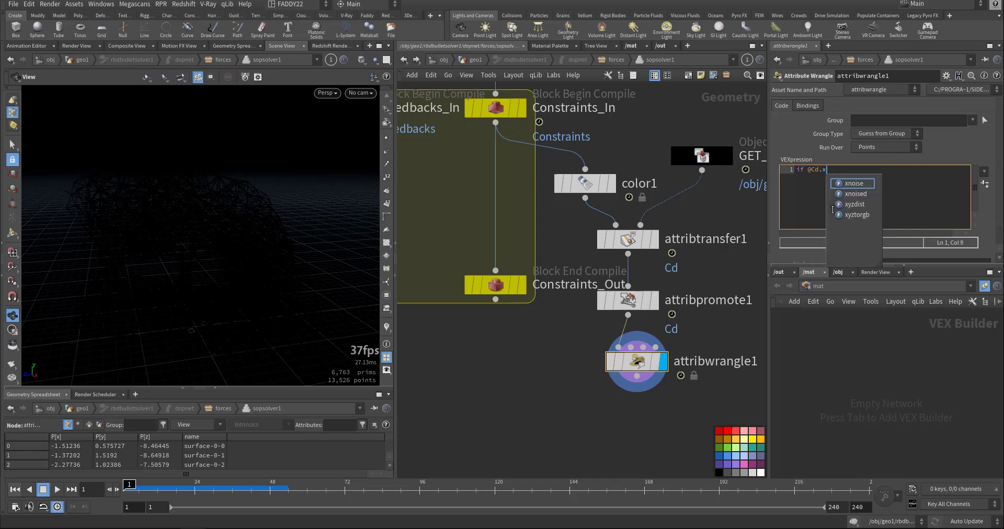
text(>0.1))
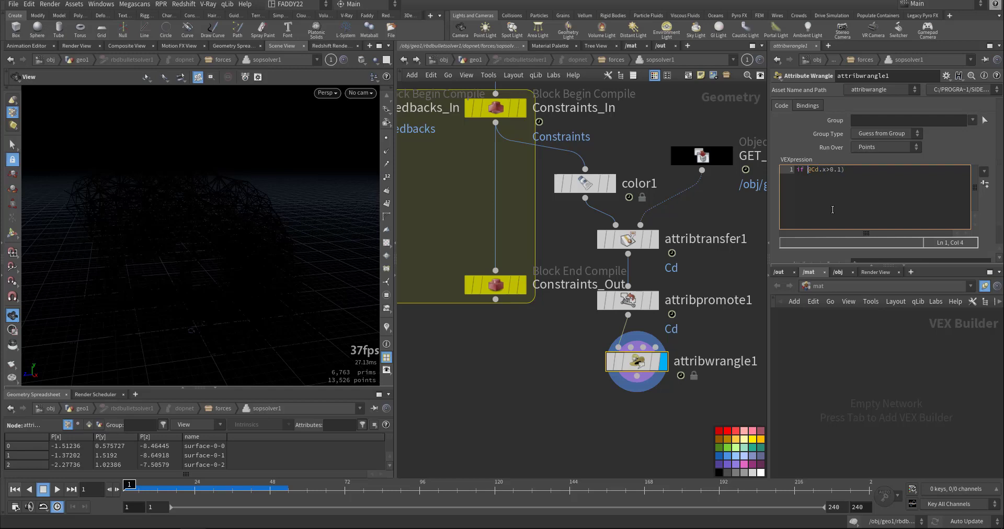
key(Return)
key(BackSpace)
text({)
key(Return)
key(Up)
text(removep)
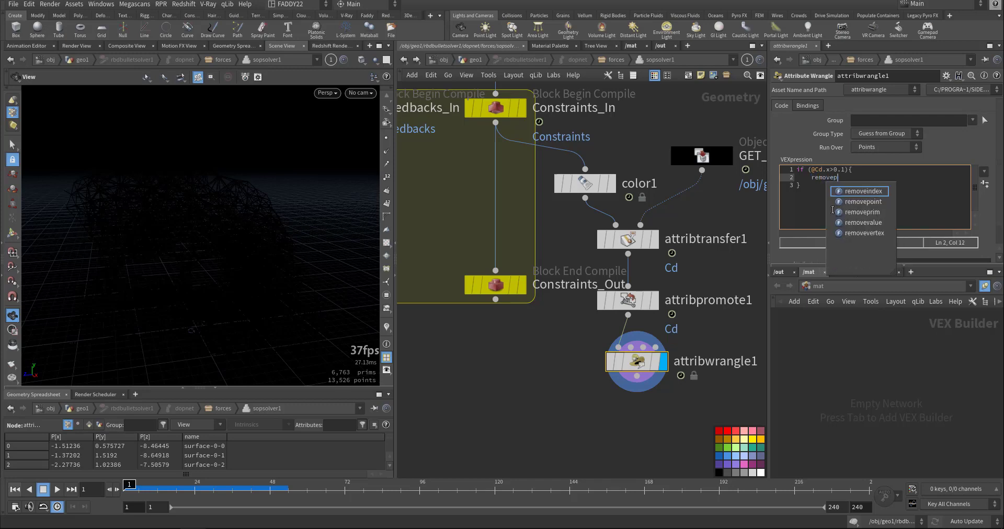
text(rim)
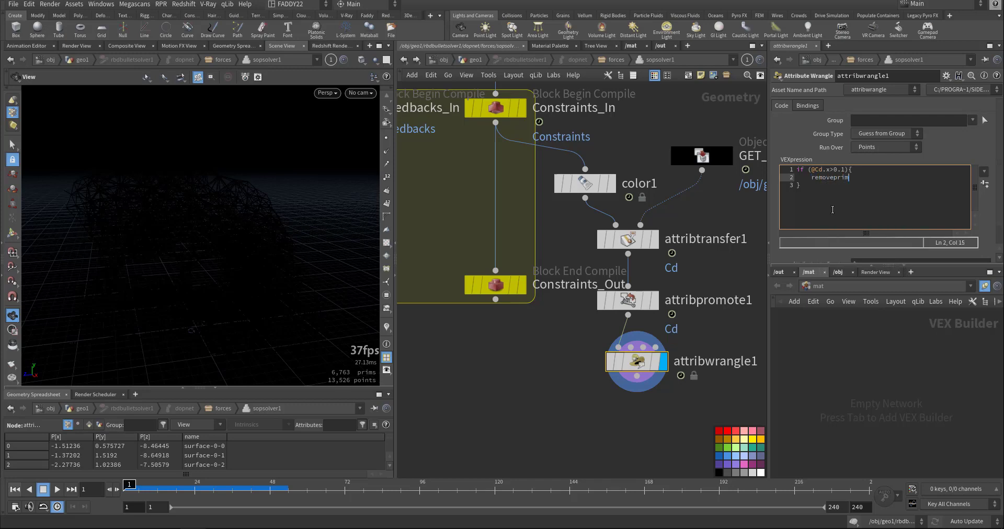
text((@)
key(BackSpace)
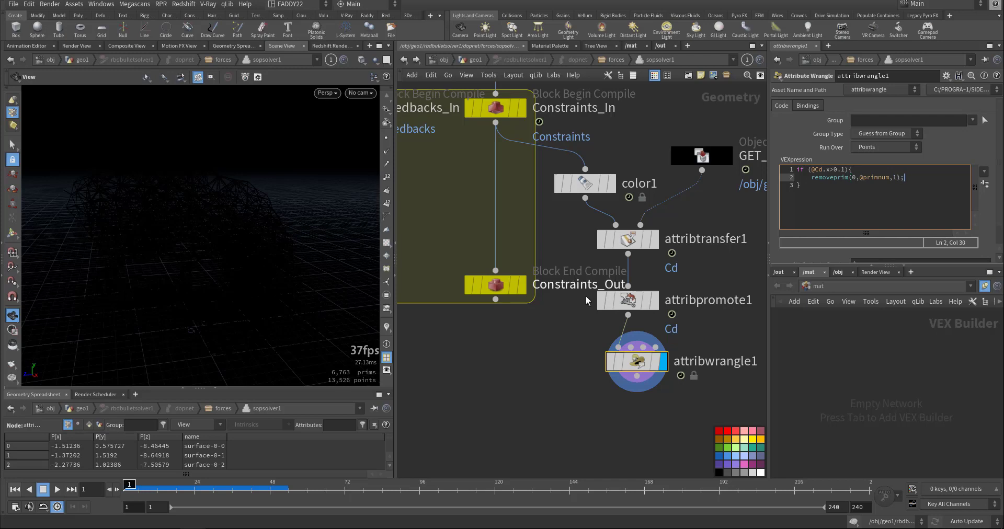
Step: Test attribwrangle1 by playing from frame 1, set its Run Over to Primitives, and play again
click(524, 353)
key(Up)
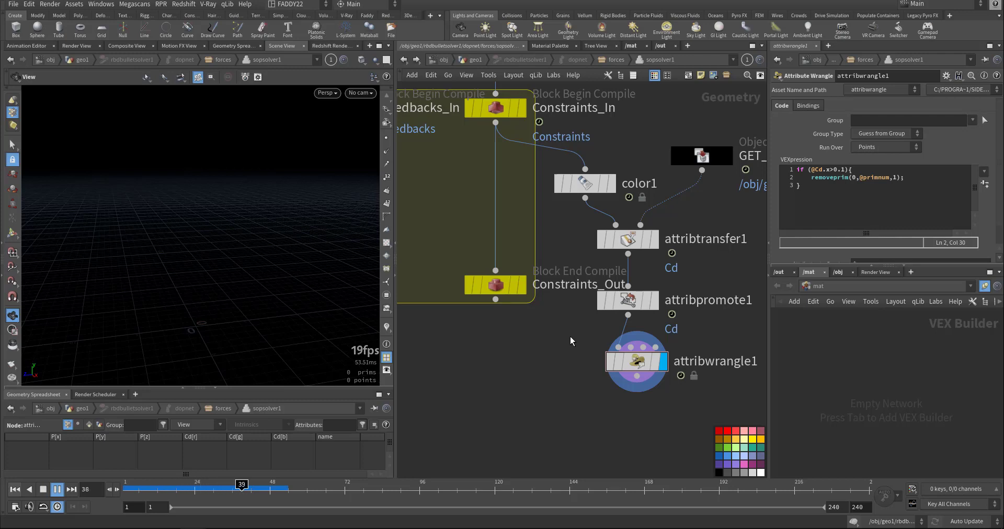
key(ctrl+Up)
click(888, 147)
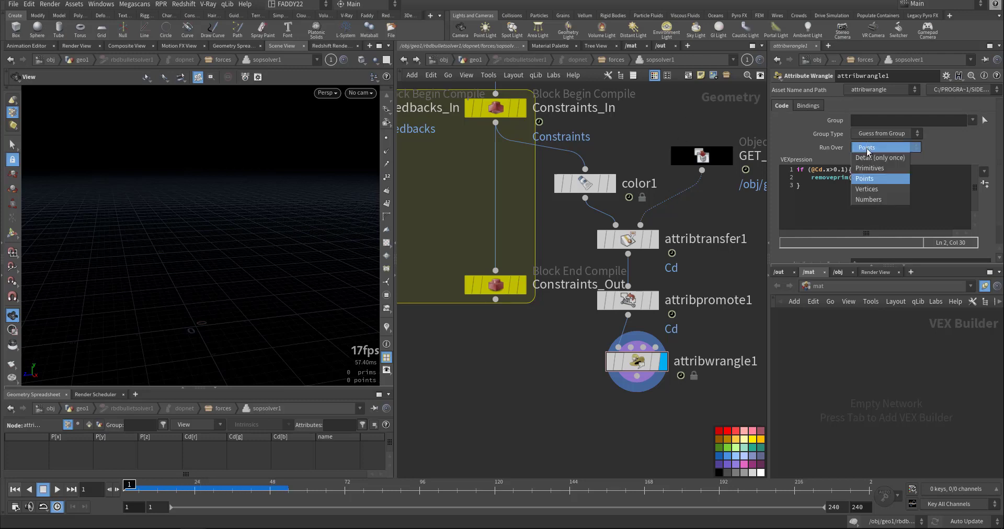
click(878, 166)
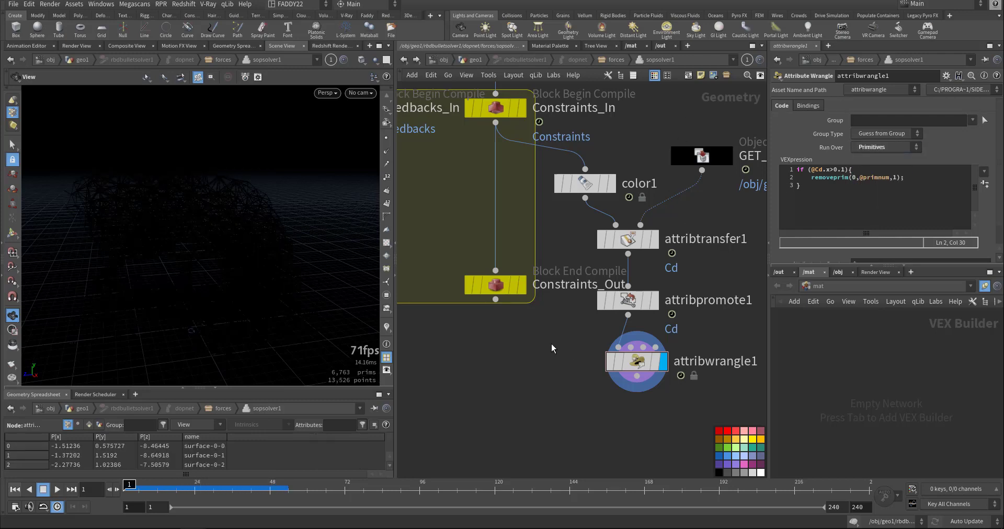
key(Up)
Step: Move Constraints_Out below the attribute nodes, wire attribwrangle1 into it, and test playback before rewinding to frame 1
drag(492, 282, 491, 442)
mouse_move(516, 378)
middle_down()
mouse_move(519, 344)
mouse_move(510, 361)
middle_up()
click(640, 341)
click(500, 396)
key(Up)
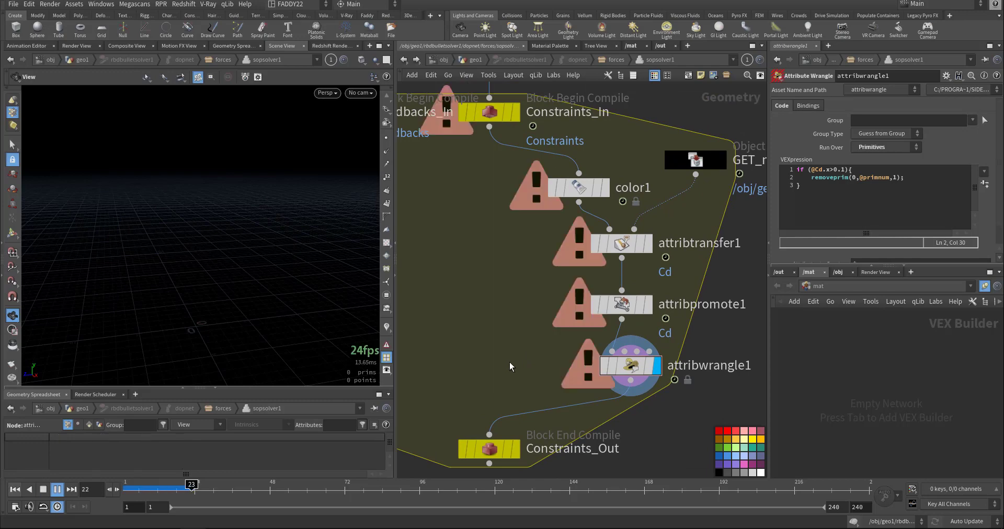
key(ctrl+Up)
Step: Move GET_null2 up and away from the attribute nodes to make room above attribtransfer1
middle_drag(525, 235, 608, 272)
scroll(608, 272, down, 5)
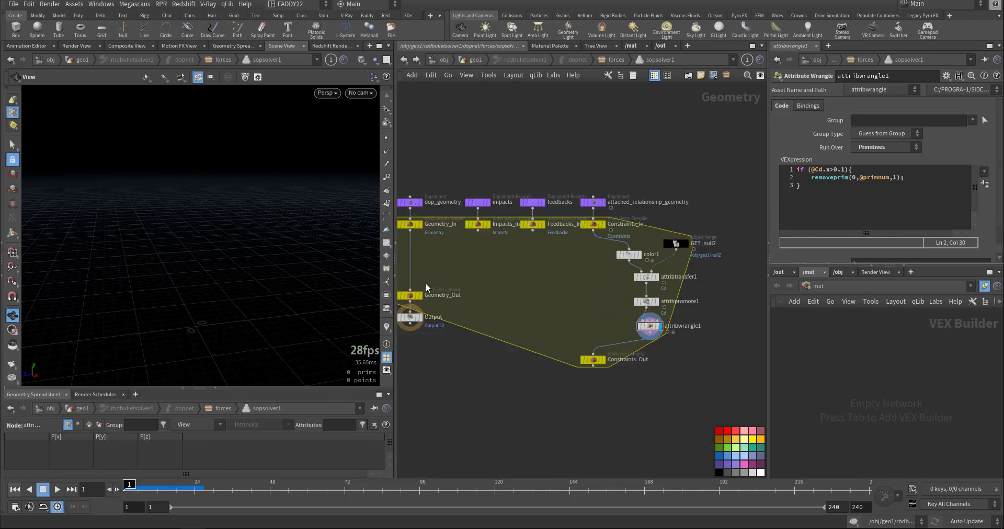
middle_drag(427, 288, 504, 283)
scroll(649, 291, up, 4)
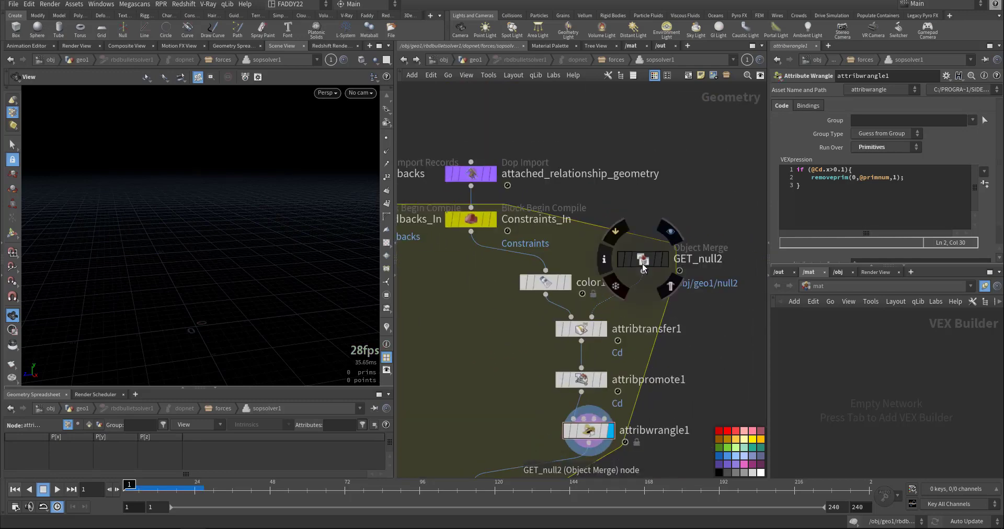
drag(645, 266, 720, 174)
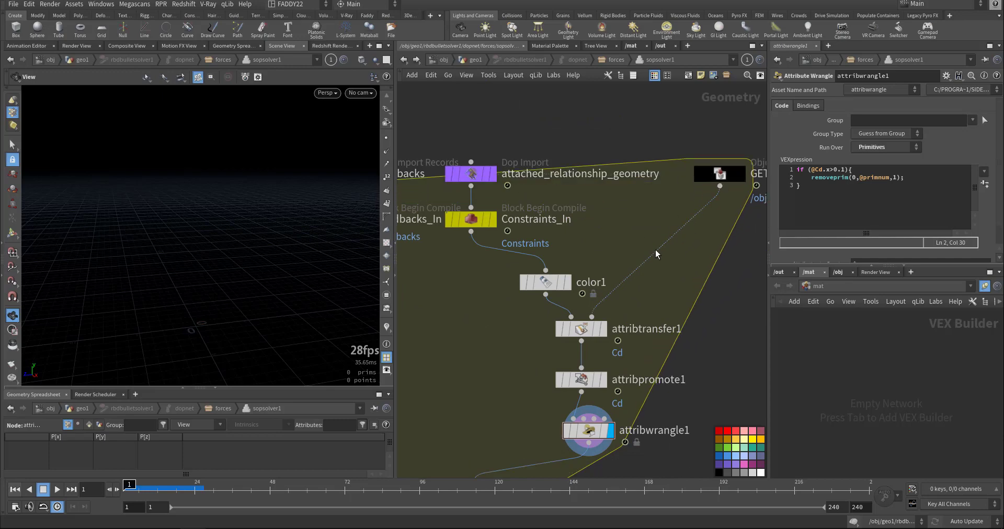
Step: Create another Block Begin Compile node from Constraints_In and insert it between GET_null2 and attribtransfer1
click(474, 218)
scroll(473, 219, up, 2)
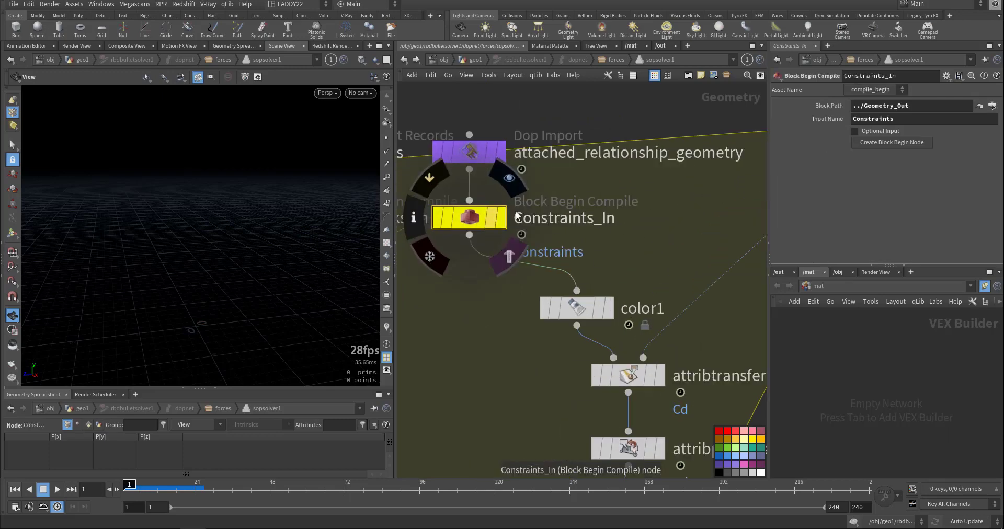
click(874, 144)
middle_drag(701, 226, 526, 287)
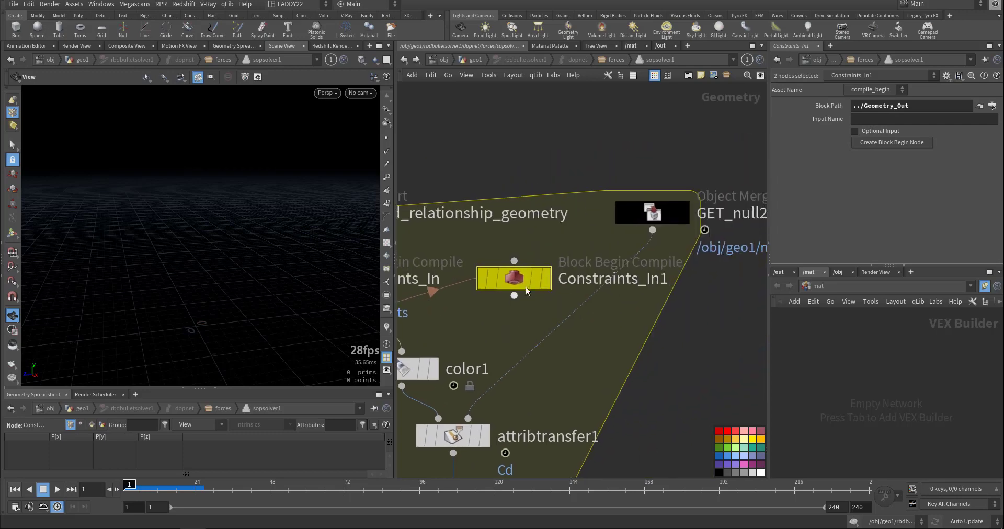
drag(526, 287, 613, 302)
middle_drag(510, 336, 599, 233)
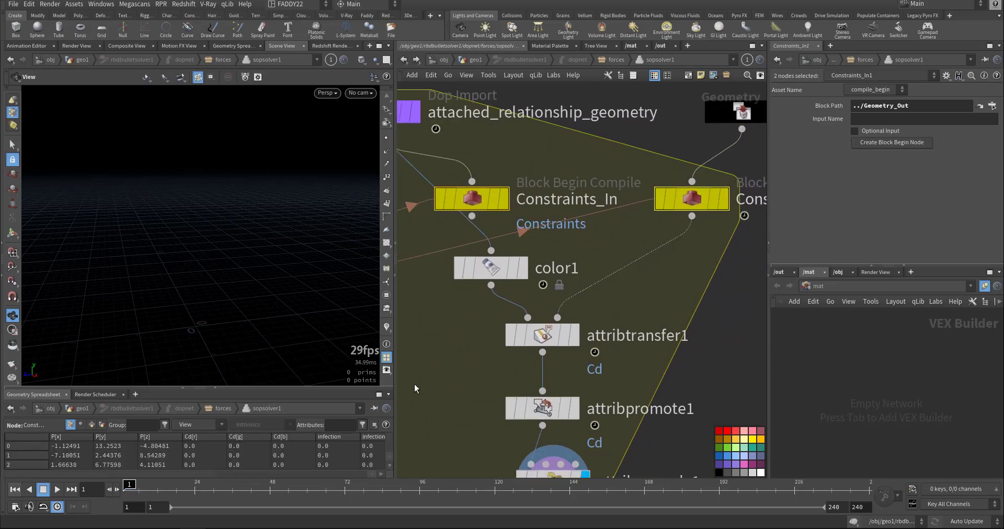
Step: Display Constraints_Out and reposition Constraints_In under attached_relationship_geometry
scroll(504, 303, down, 2)
middle_drag(414, 384, 578, 282)
scroll(504, 304, down, 2)
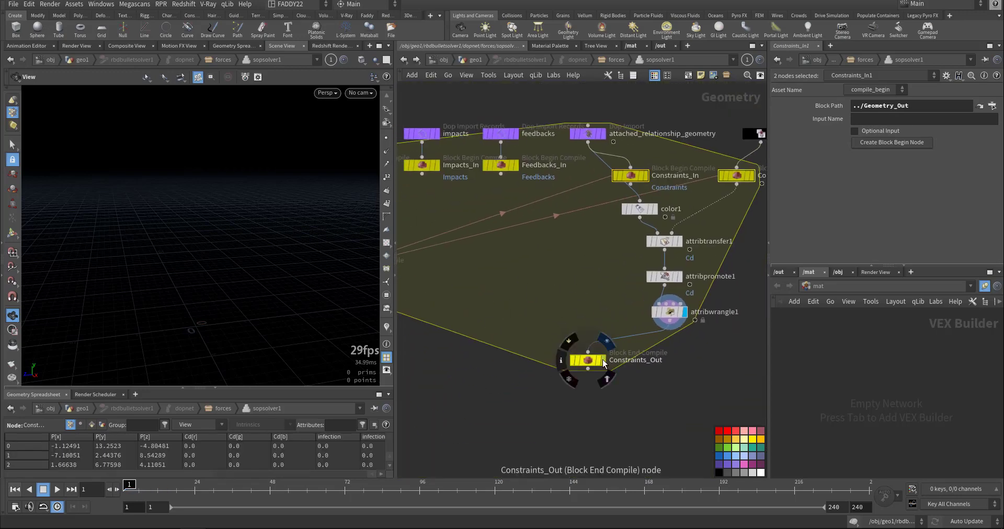
click(605, 346)
middle_drag(517, 329, 541, 316)
click(597, 298)
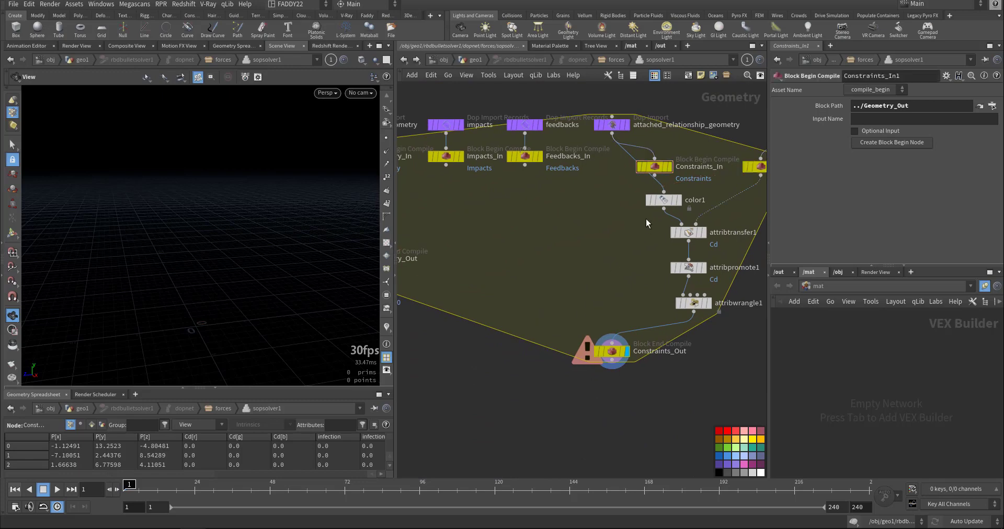
drag(658, 170, 639, 163)
scroll(628, 199, down, 2)
middle_drag(524, 245, 542, 237)
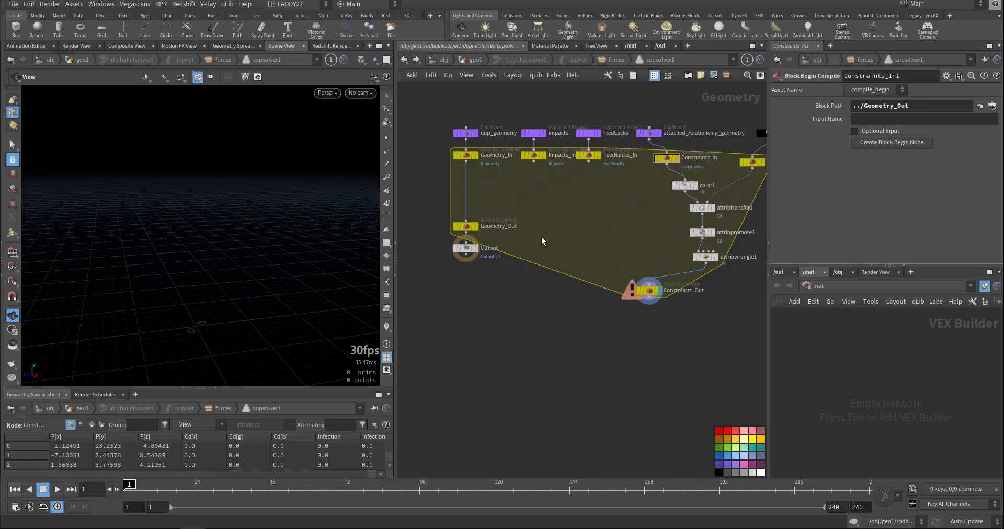
Step: Display Output, move it lower beneath Geometry_Out, and force the Geometry_Out block to compile
click(476, 247)
drag(468, 248, 468, 291)
click(466, 226)
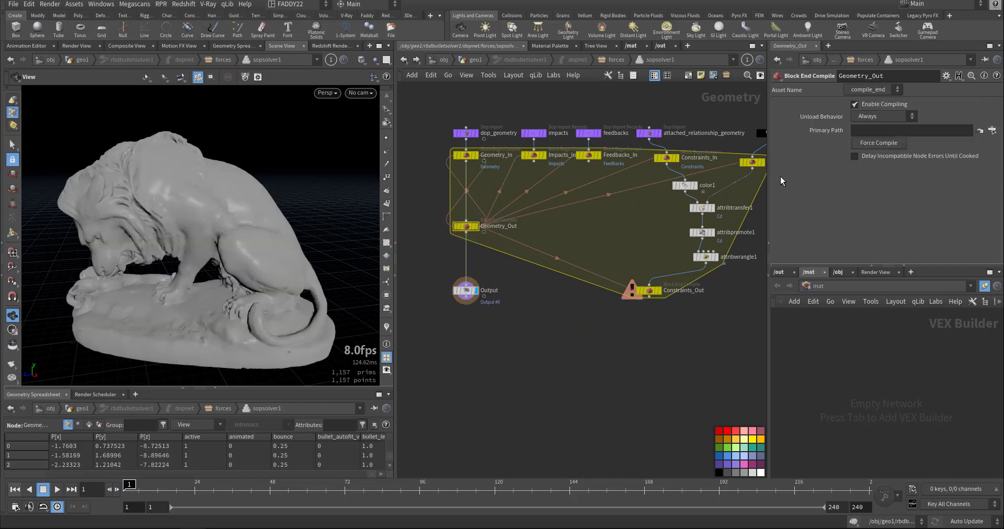
click(864, 141)
middle_drag(649, 267, 610, 265)
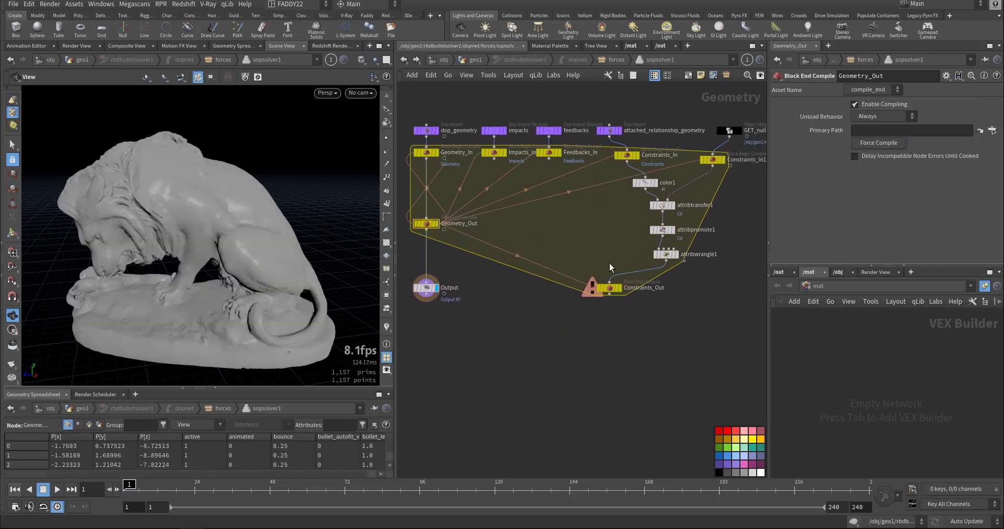
Step: Play the constraint removal with Constraints_Out displayed, return to geo1 to play the rbdbulletsolver1 simulation, and rewind
click(616, 290)
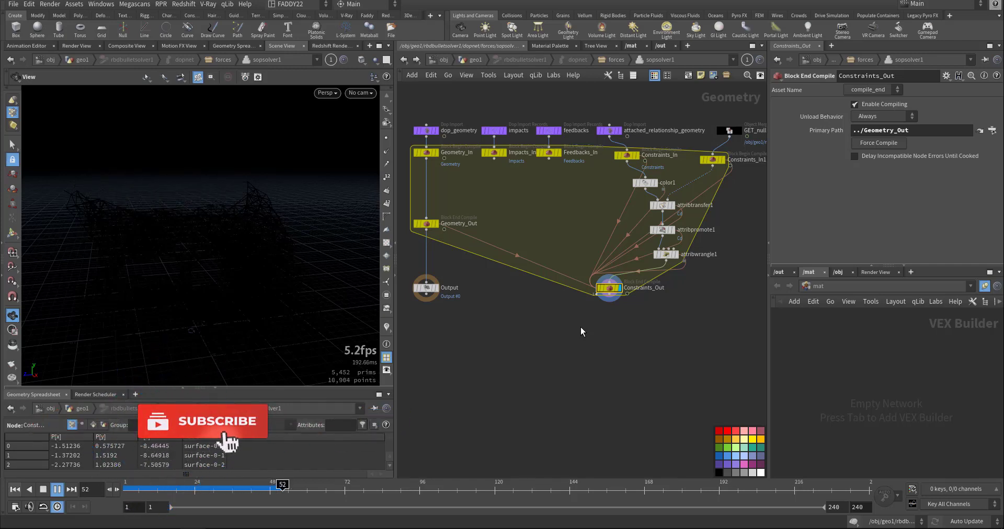
key(ctrl+Up)
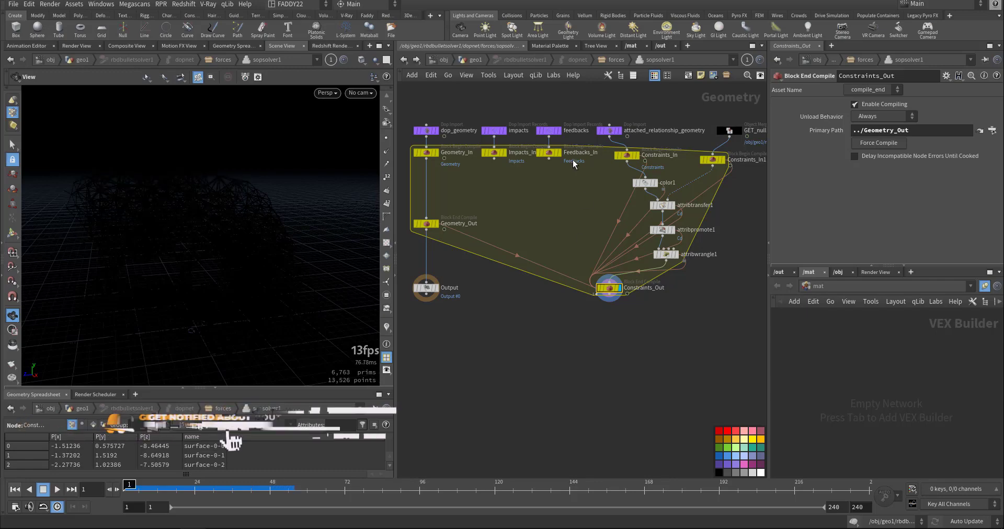
click(475, 60)
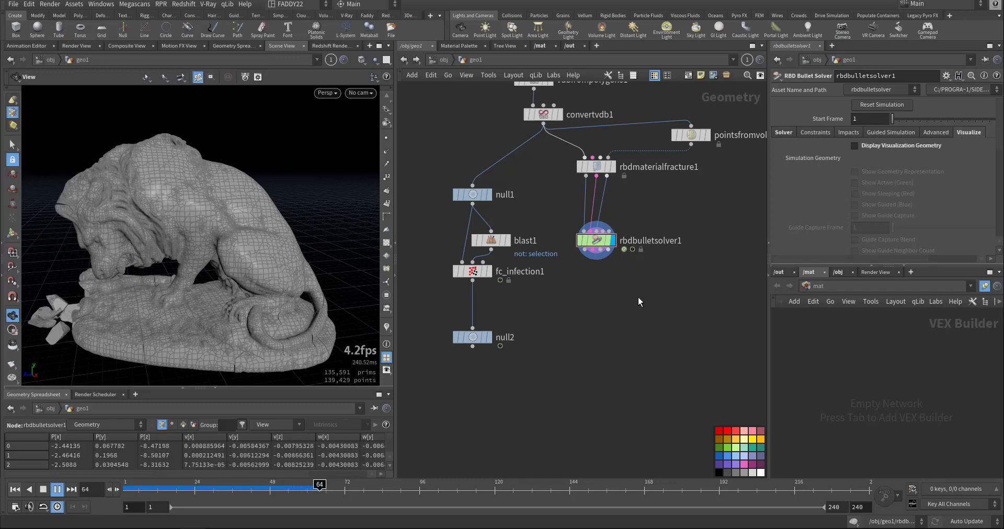
key(ctrl+Up)
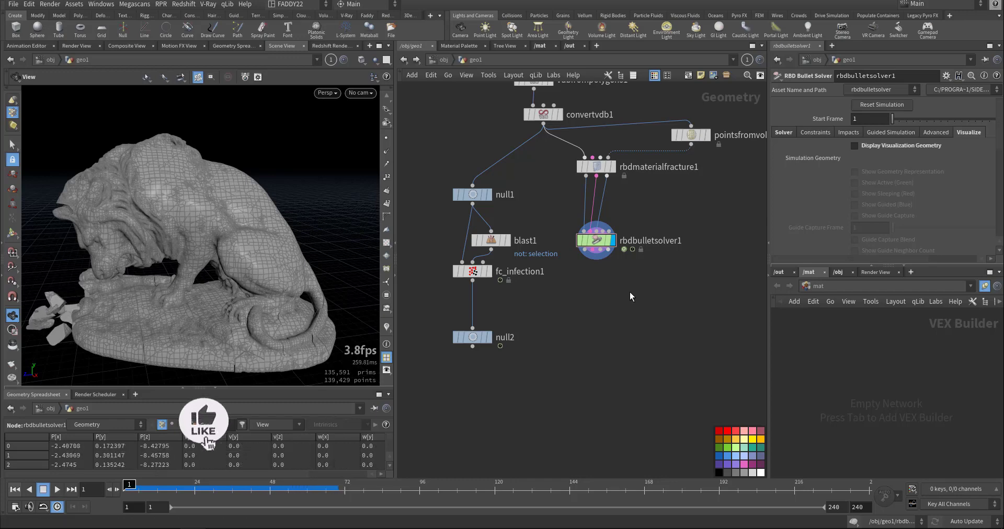
Step: Enter rbdbulletsolver1's forces network, switch the viewport to wireframe, play the glue constraints breaking, and rewind to frame 1
double_click(603, 243)
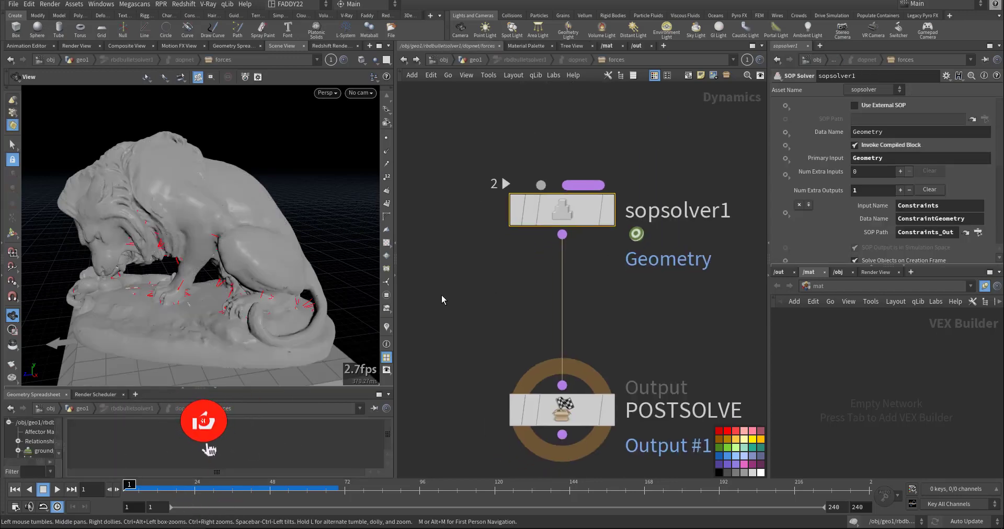
key(w)
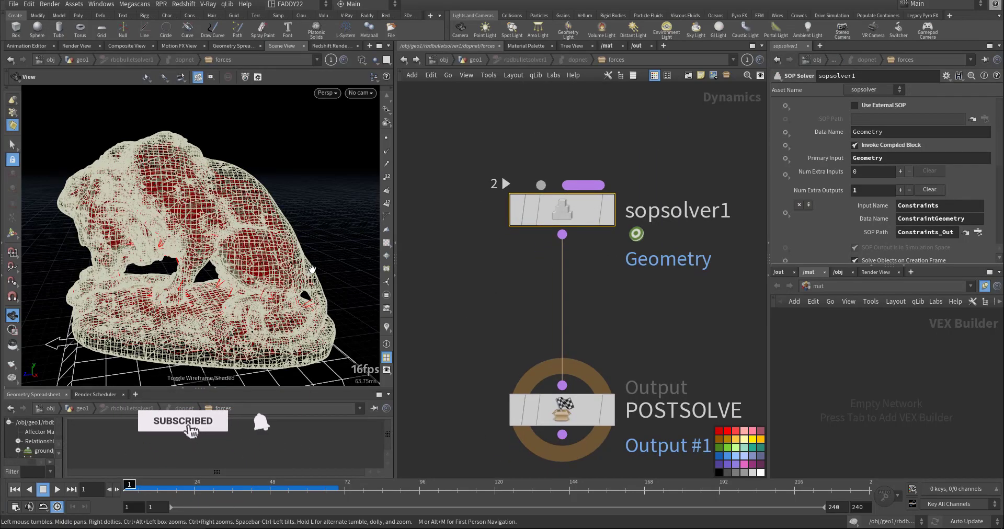
key(Up)
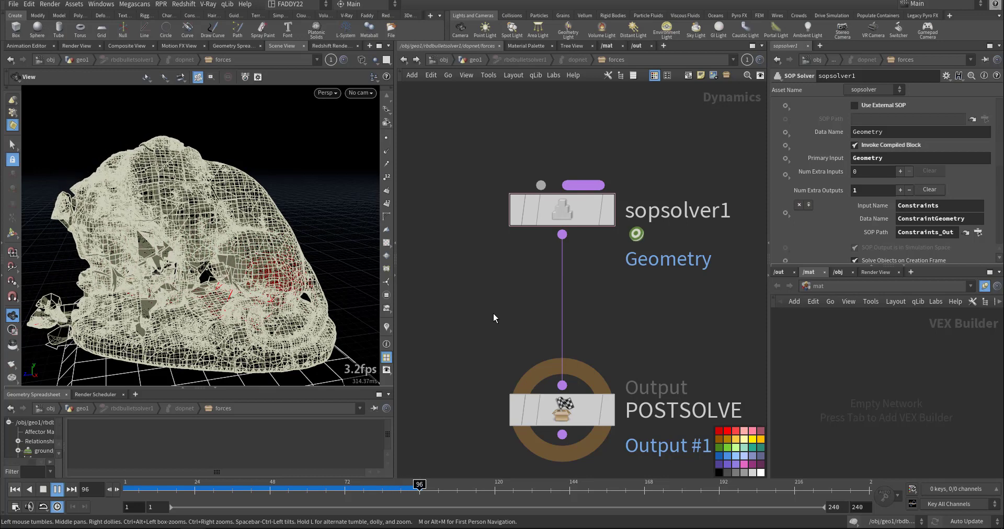
key(ctrl+Up)
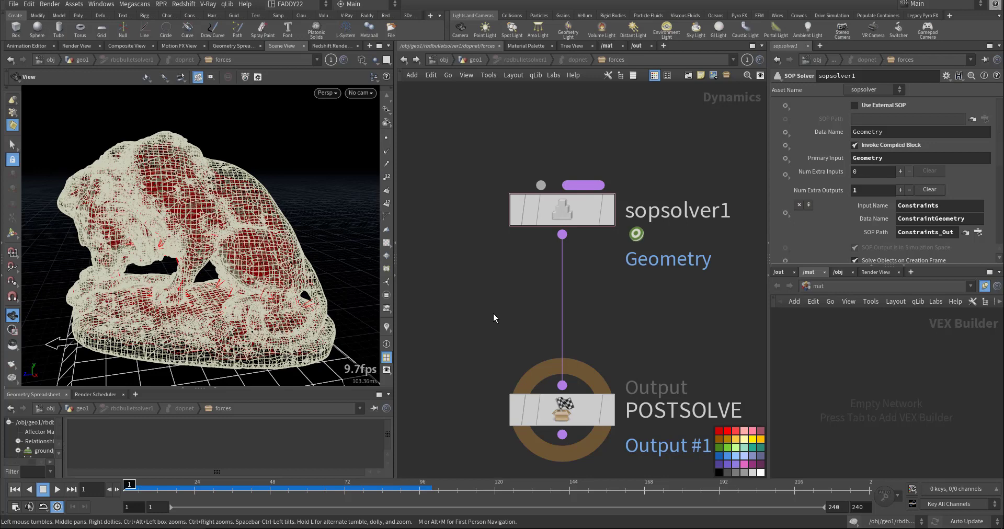
Step: Play the destruction simulation with shaded geometry in the forces network, replay it, and rewind to frame 1
key(Up)
mouse_move(513, 221)
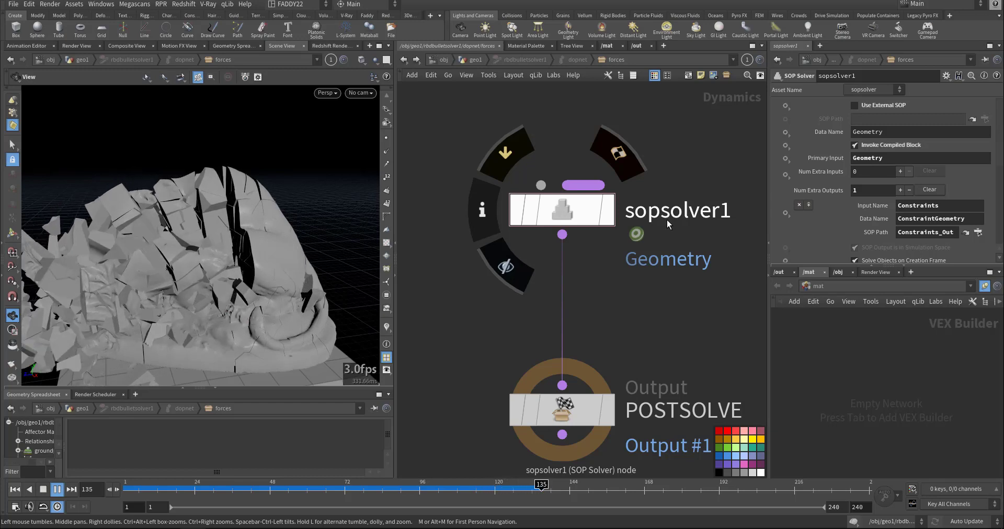
key(Up)
key(ctrl+Up)
key(Up)
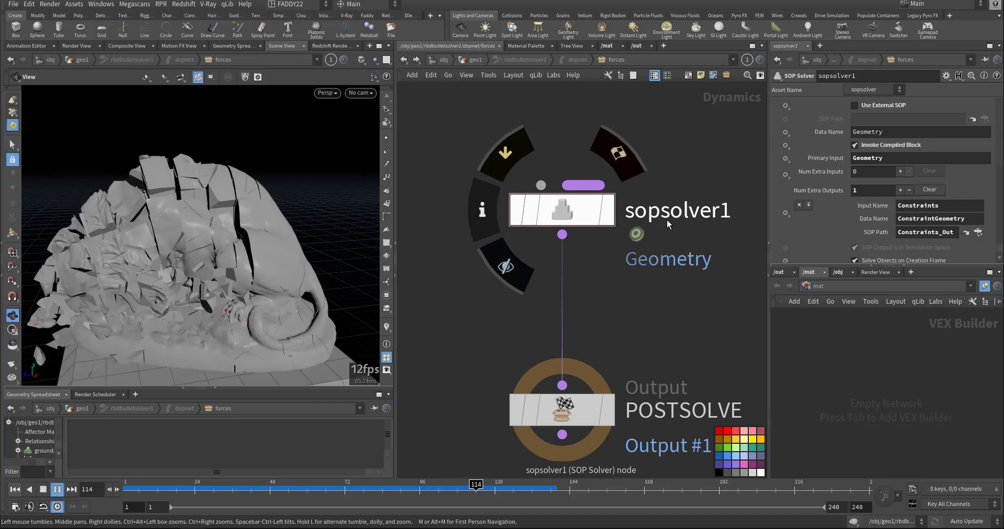
key(ctrl+Up)
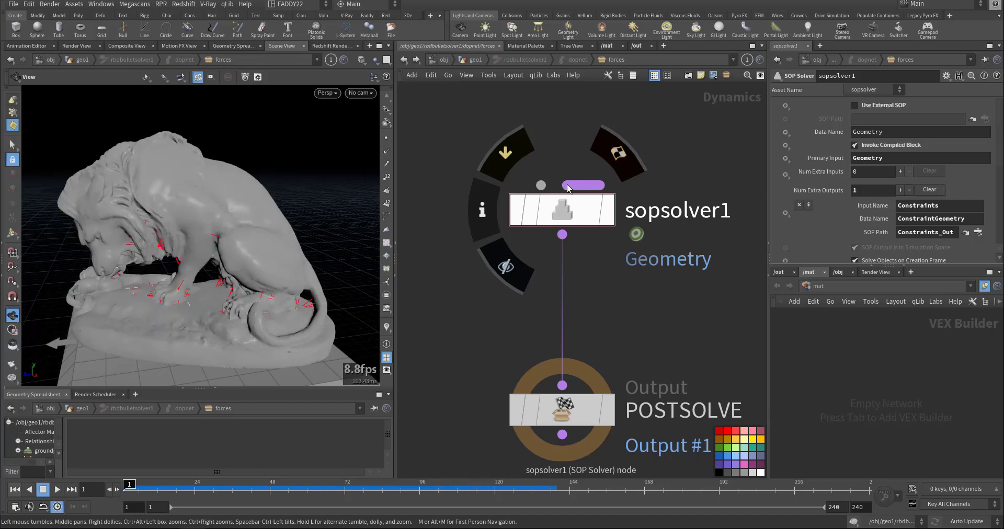
Step: Return to geo1 and replace blast1's point group with a small patch at the tail end of the lion's base
click(464, 60)
middle_drag(472, 123, 537, 151)
click(569, 268)
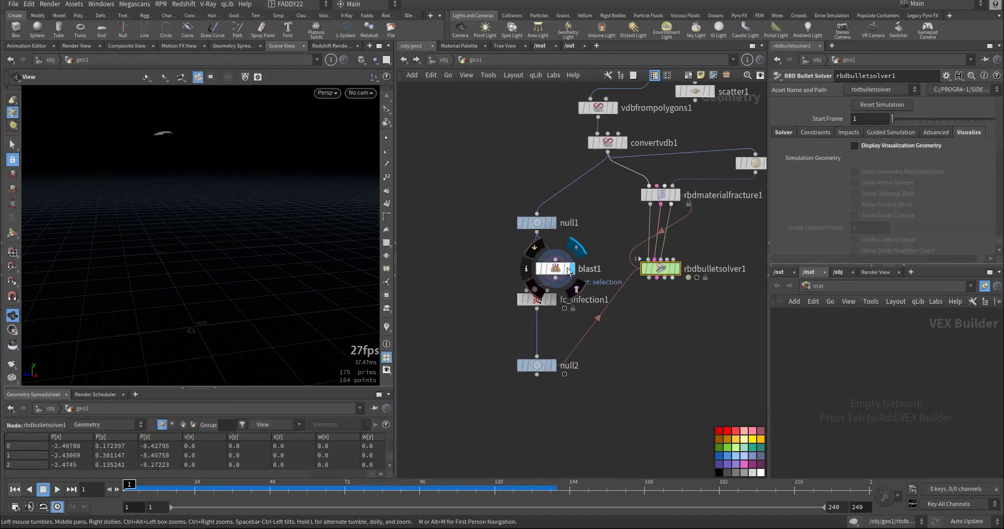
click(556, 270)
key(Return)
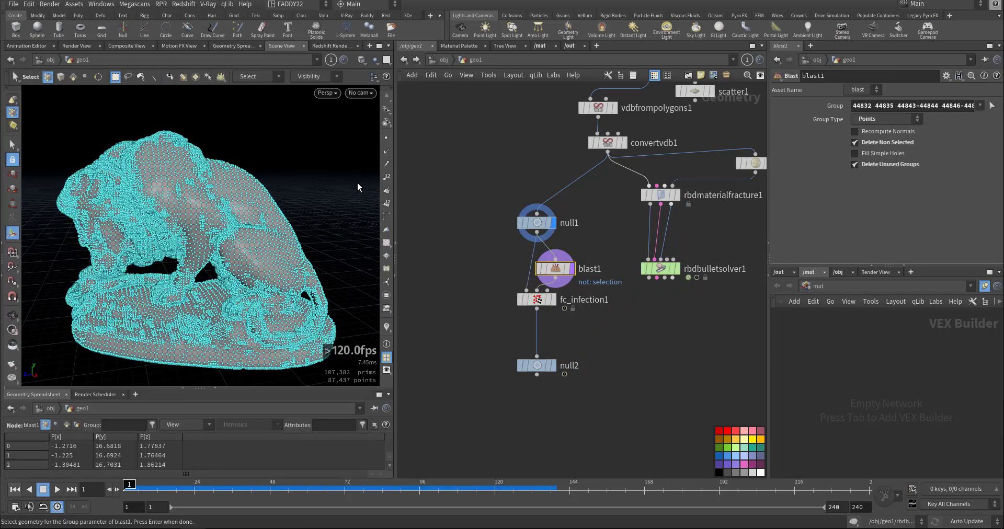
key(Escape)
drag(338, 247, 268, 342)
key(s)
key(Return)
middle_drag(479, 304, 482, 259)
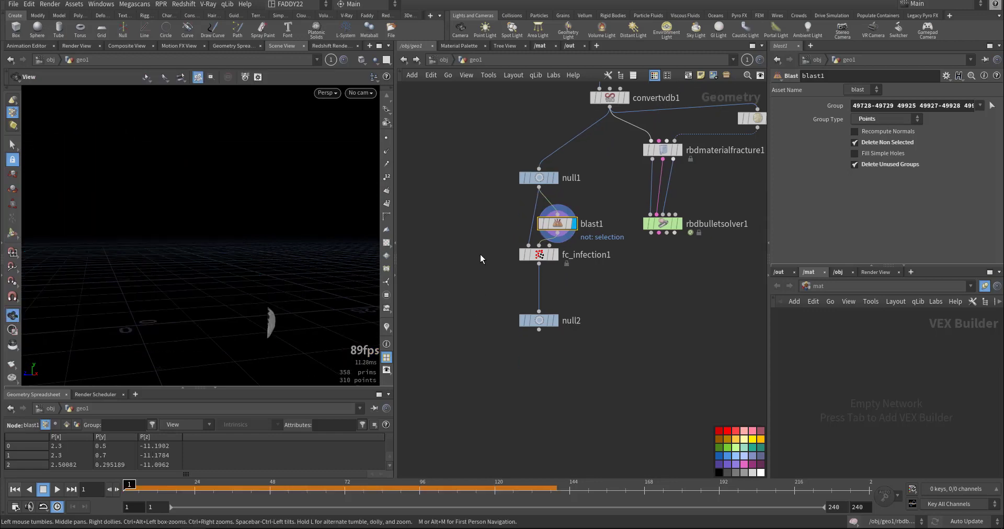
Step: Display rbdbulletsolver1, widen the viewport, play the destruction starting at the tail end while viewing it from several angles, and rewind
click(679, 224)
click(662, 224)
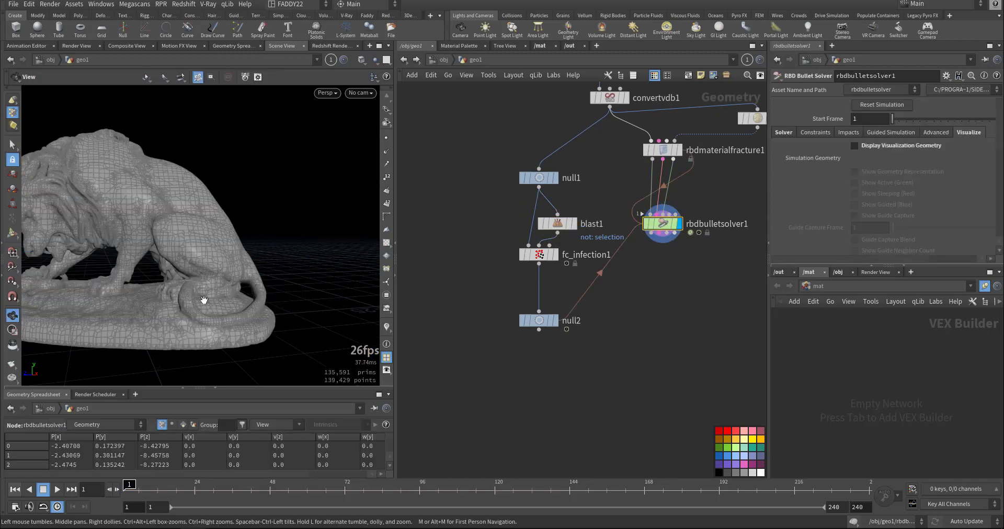
drag(183, 302, 275, 289)
drag(396, 282, 555, 282)
drag(346, 271, 355, 243)
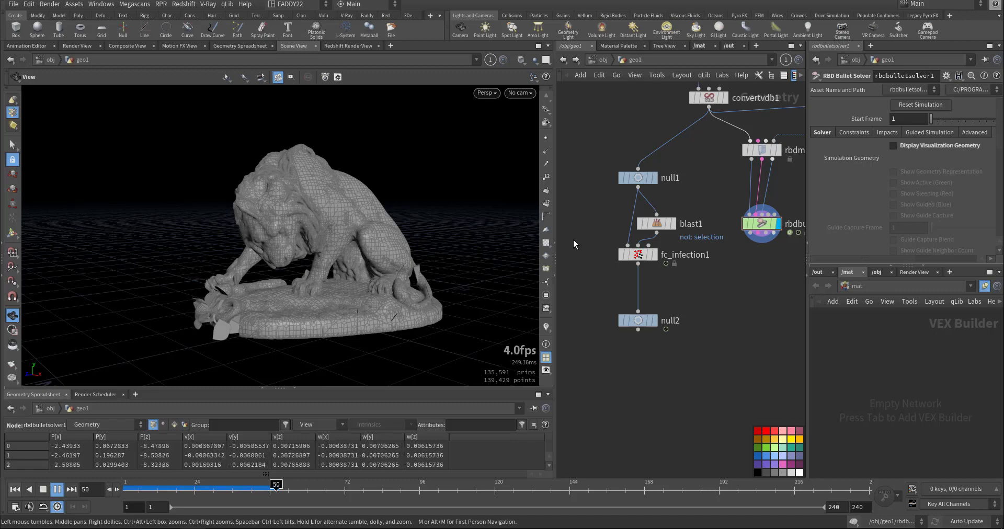
key(Up)
drag(330, 277, 292, 277)
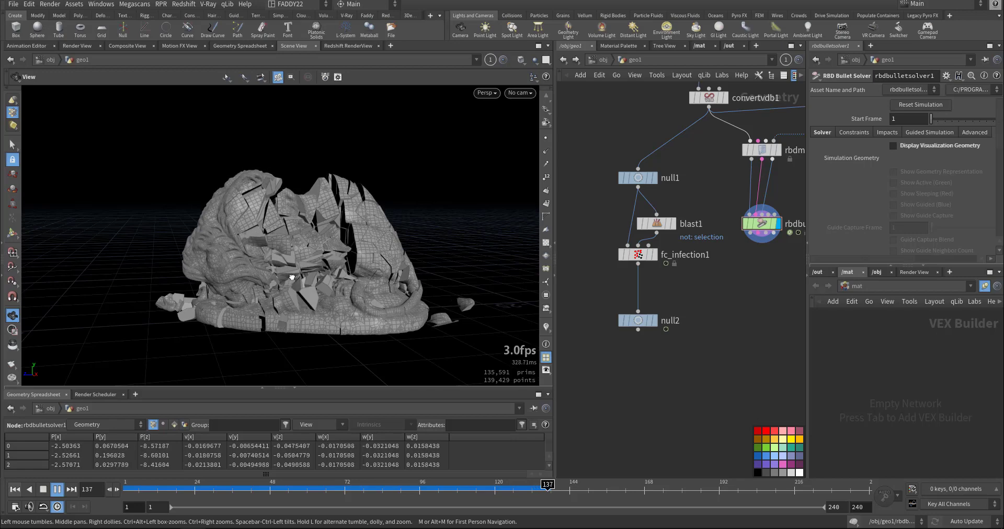
key(ctrl+Up)
Step: Set rbdmaterialfracture1's glue constraint Primary Strength to -1, play the simulation, and rewind to frame 1
drag(694, 163, 784, 136)
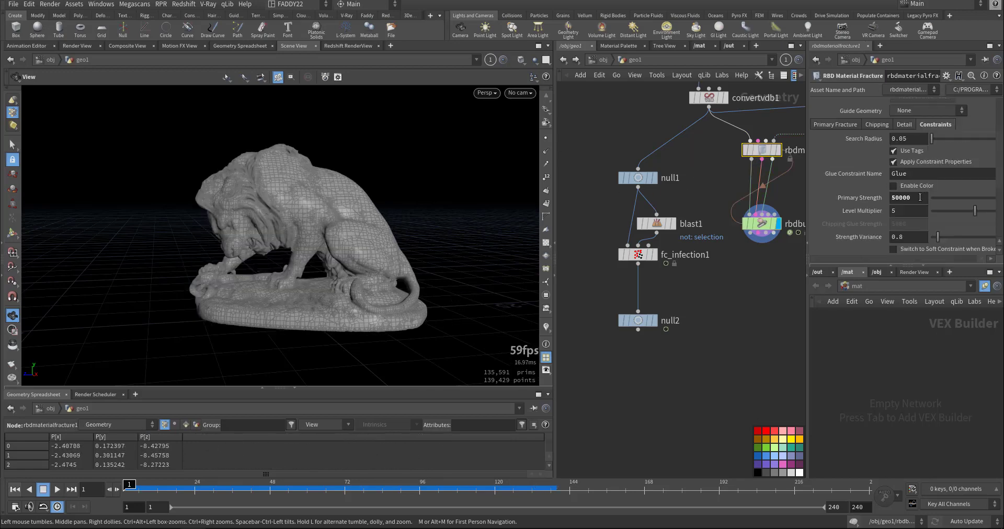
text(-1)
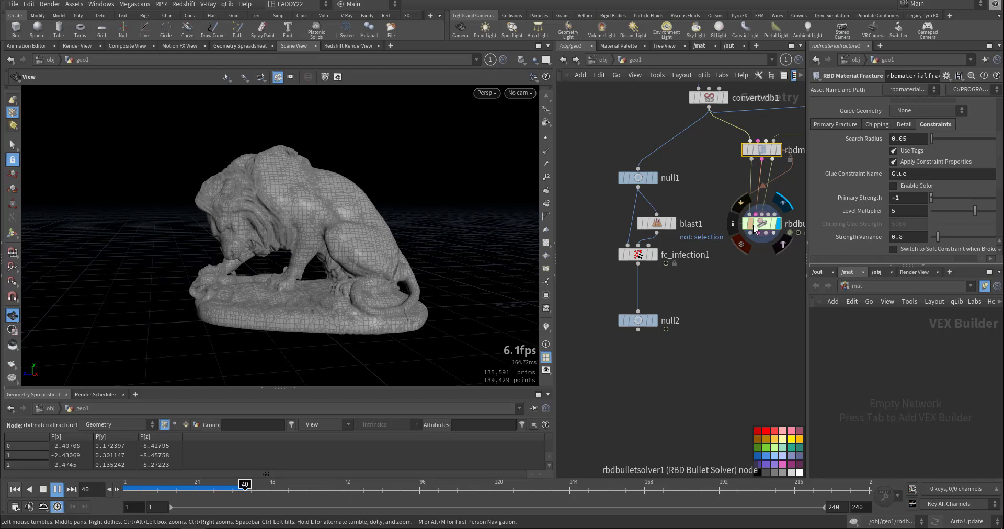
key(ctrl+Up)
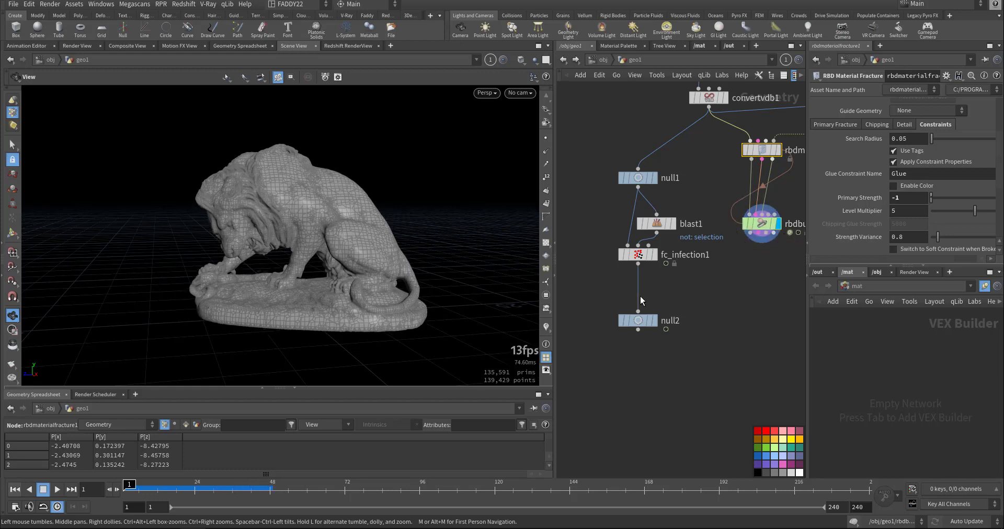
Step: Add point patches on the lion's head, back and front paw to blast1's group, and play the infection spreading with null2 displayed
click(654, 320)
key(Up)
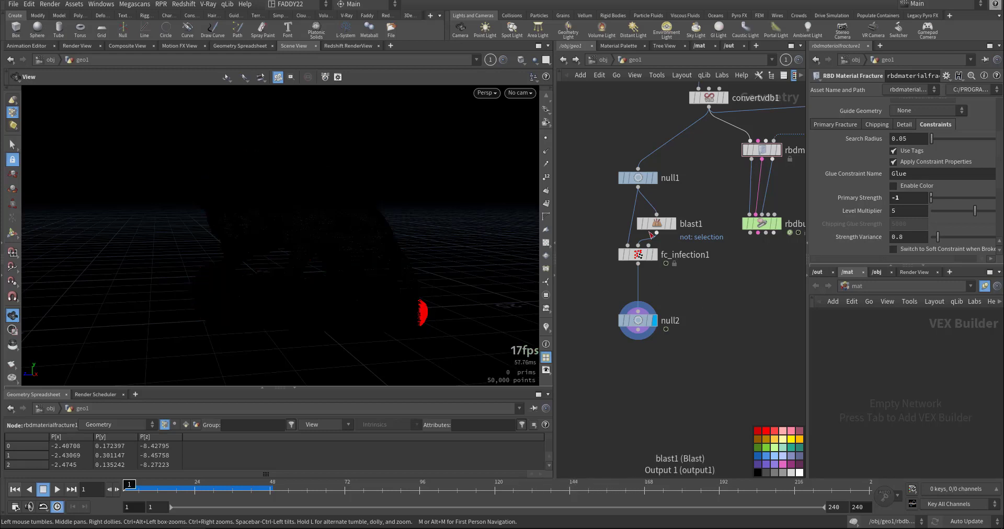
click(662, 225)
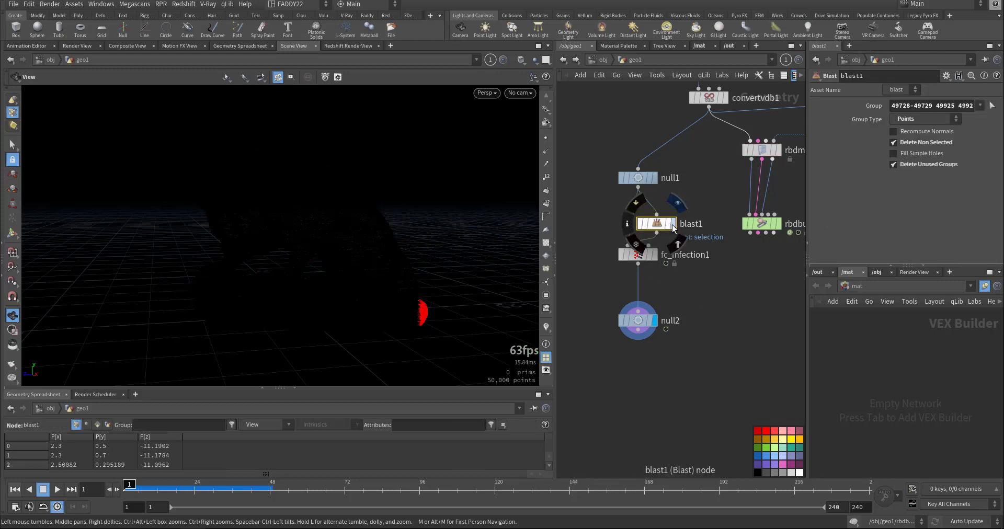
click(992, 105)
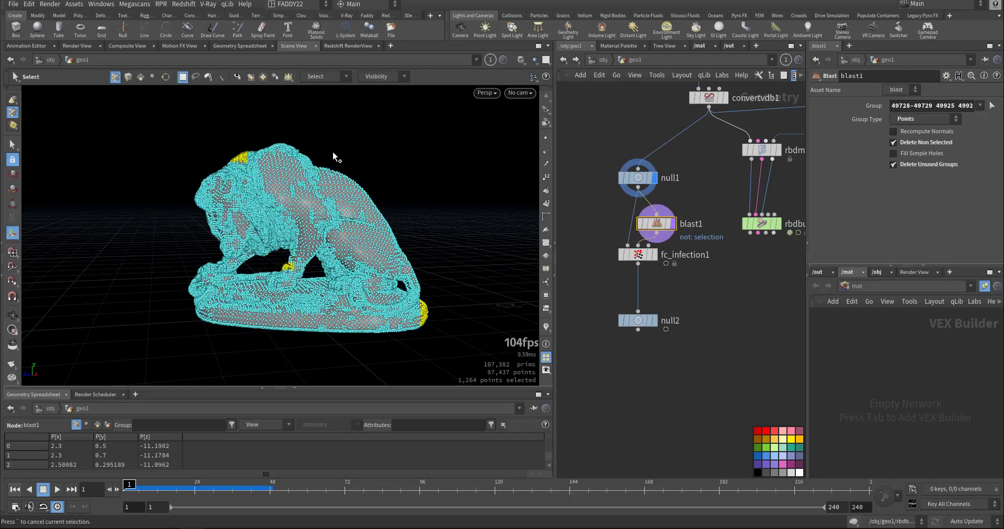
key(Return)
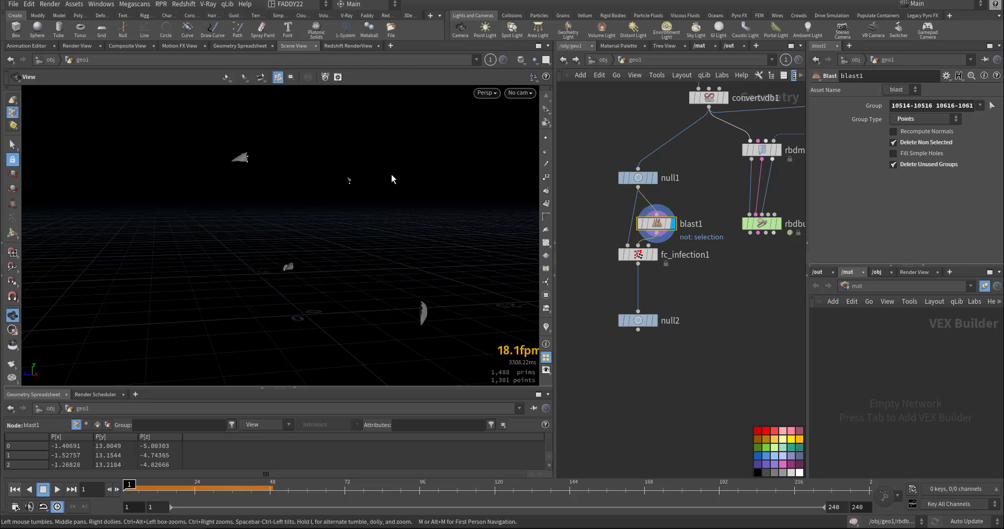
click(654, 321)
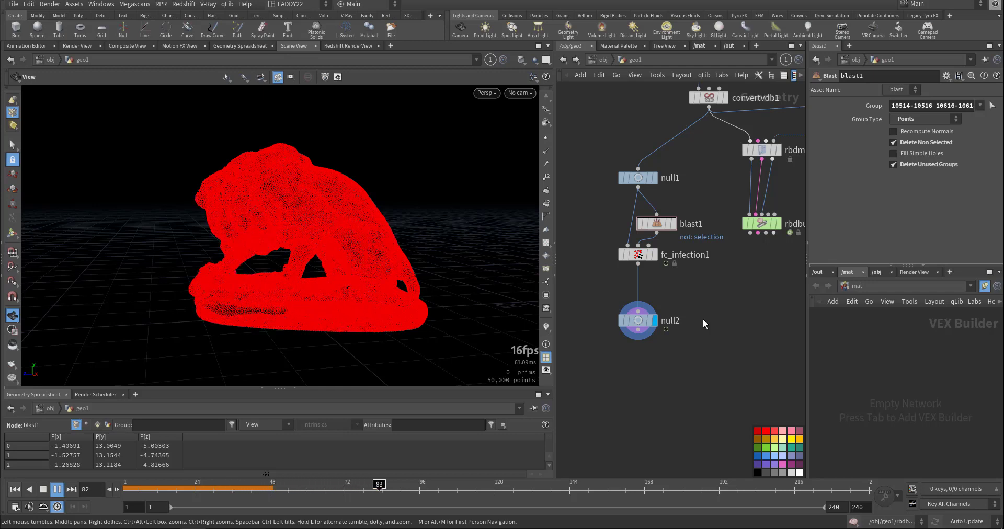
key(ctrl+Up)
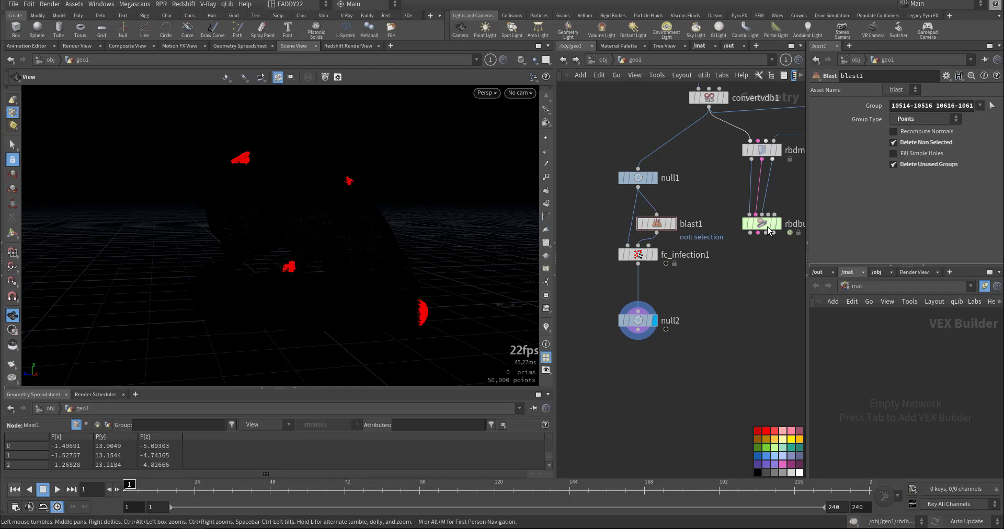
Step: Display rbdbulletsolver1 to simulate the multi-source destruction, and play the rendered lion collapse sequence in the image player
click(782, 204)
click(758, 224)
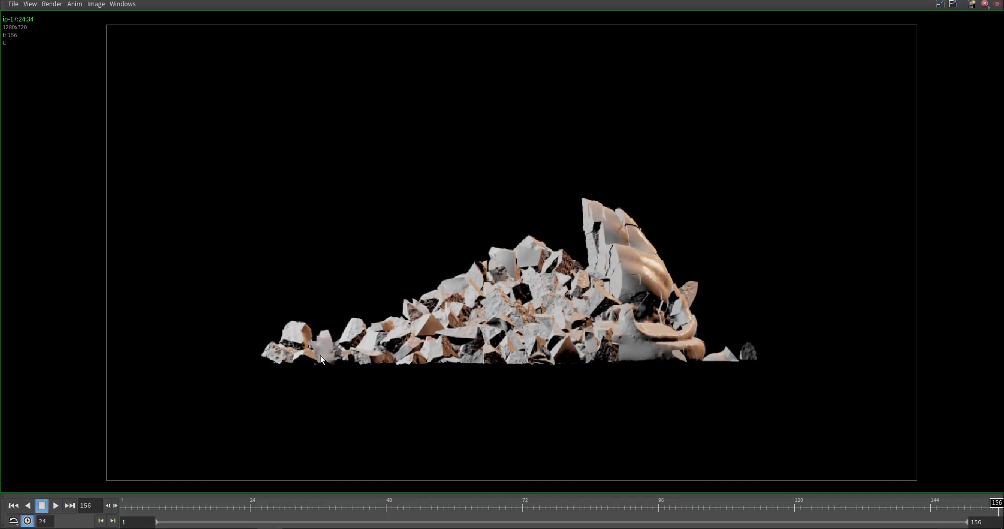
click(55, 506)
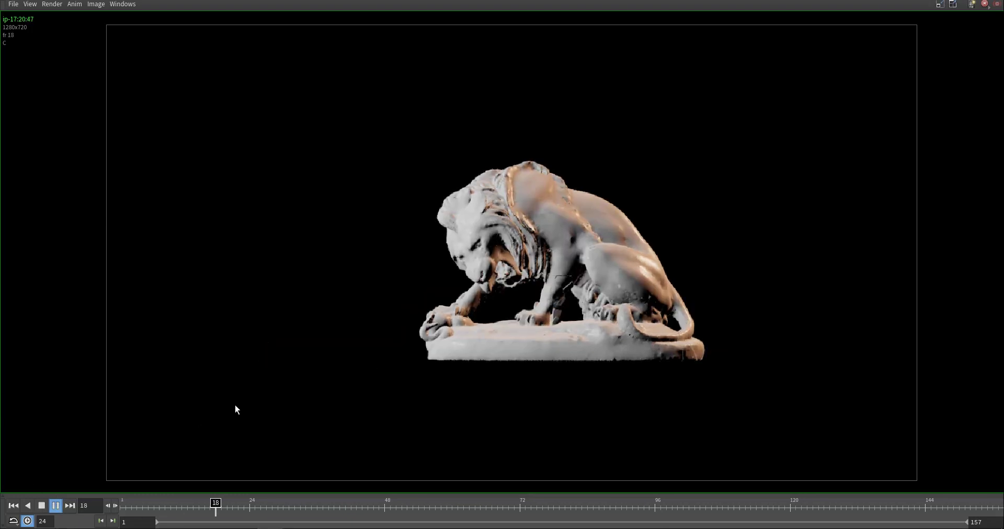